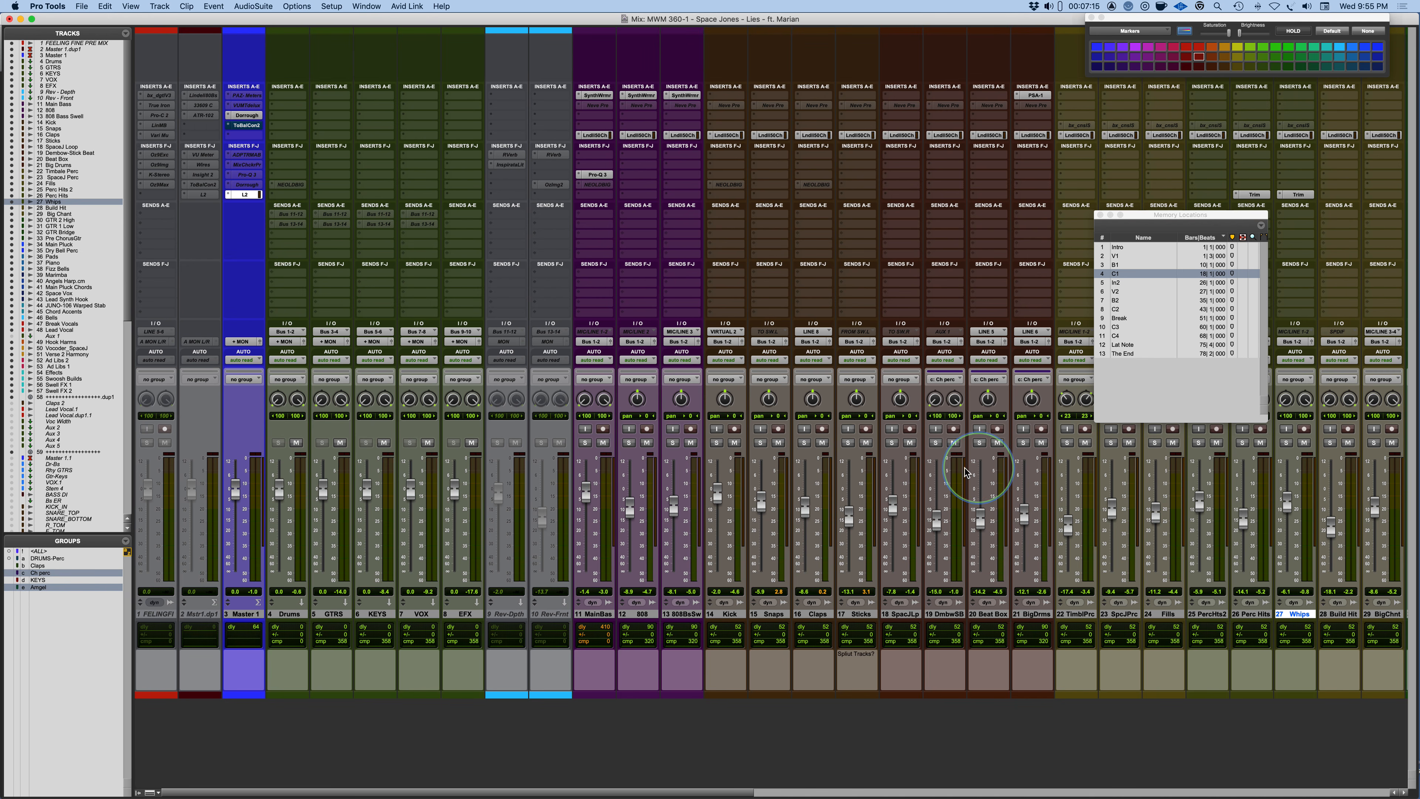
- Examine the Lindell 50 Channel plug-in settings on the Dembow-Stick Beat, Dry Bell Perc and Fizz Bells tracks
{"action": "scroll", "coordinate": [641, 737], "scroll_direction": "right", "scroll_amount": 10}
{"action": "scroll", "coordinate": [641, 737], "scroll_direction": "right", "scroll_amount": 1}
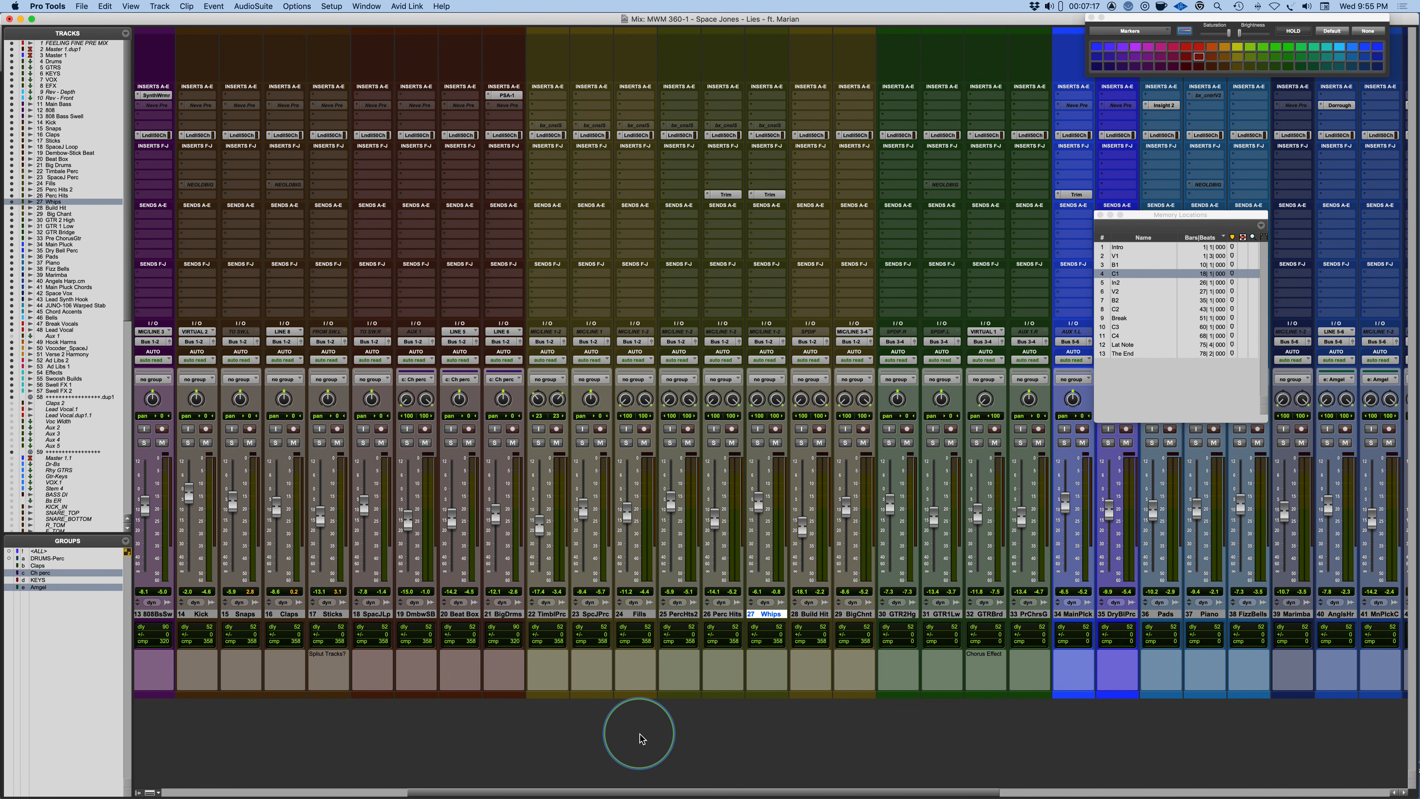
{"action": "left_click", "coordinate": [417, 135]}
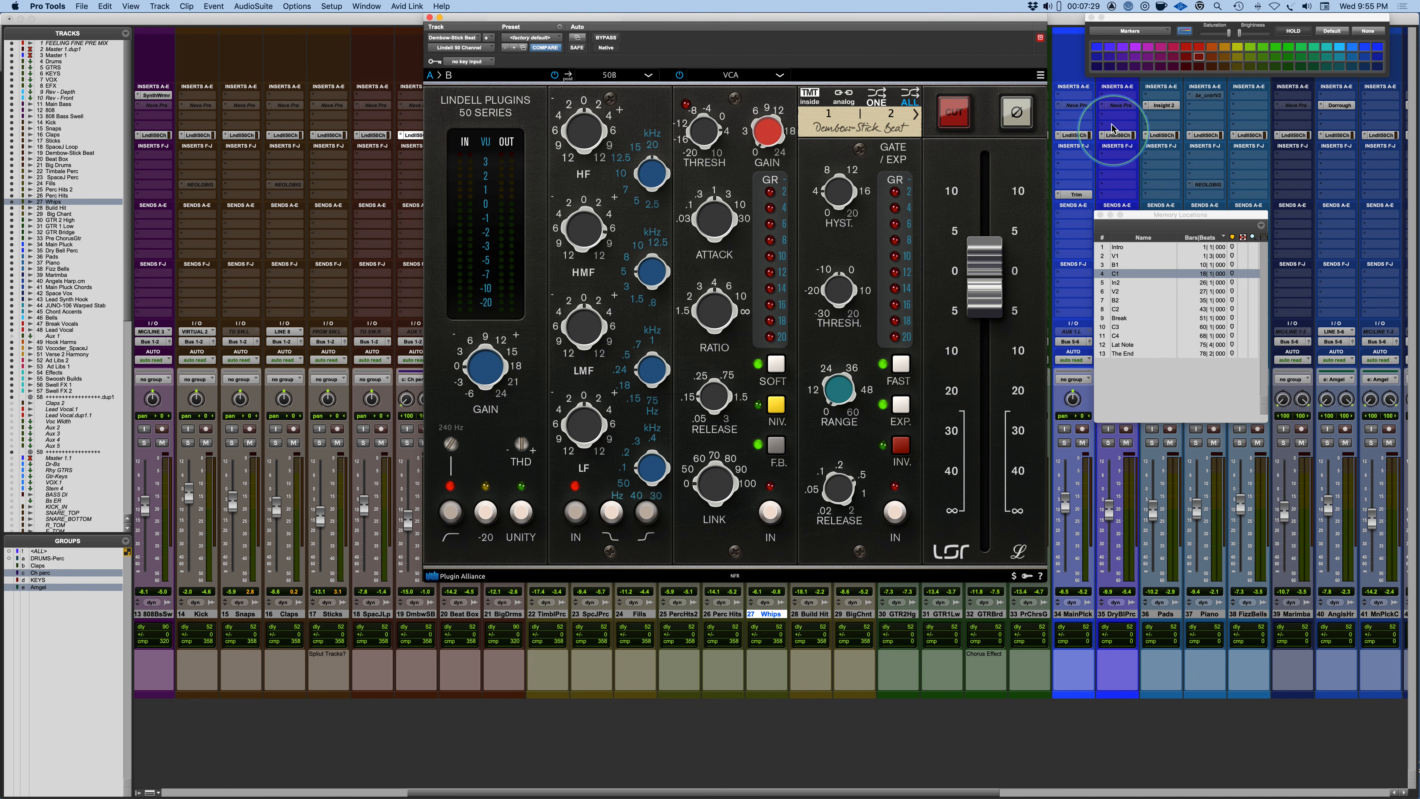
{"action": "left_click", "coordinate": [1116, 136]}
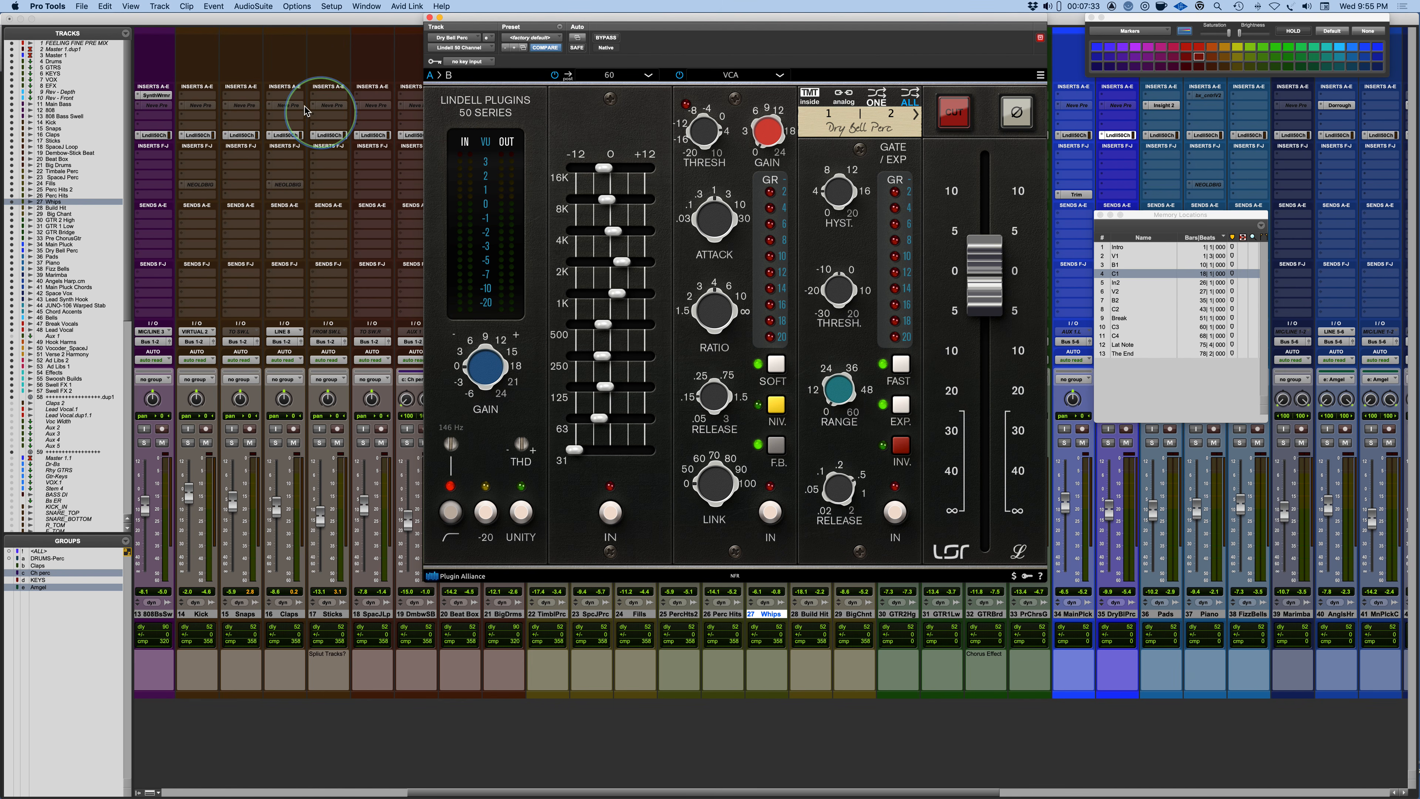
{"action": "left_click", "coordinate": [1248, 135]}
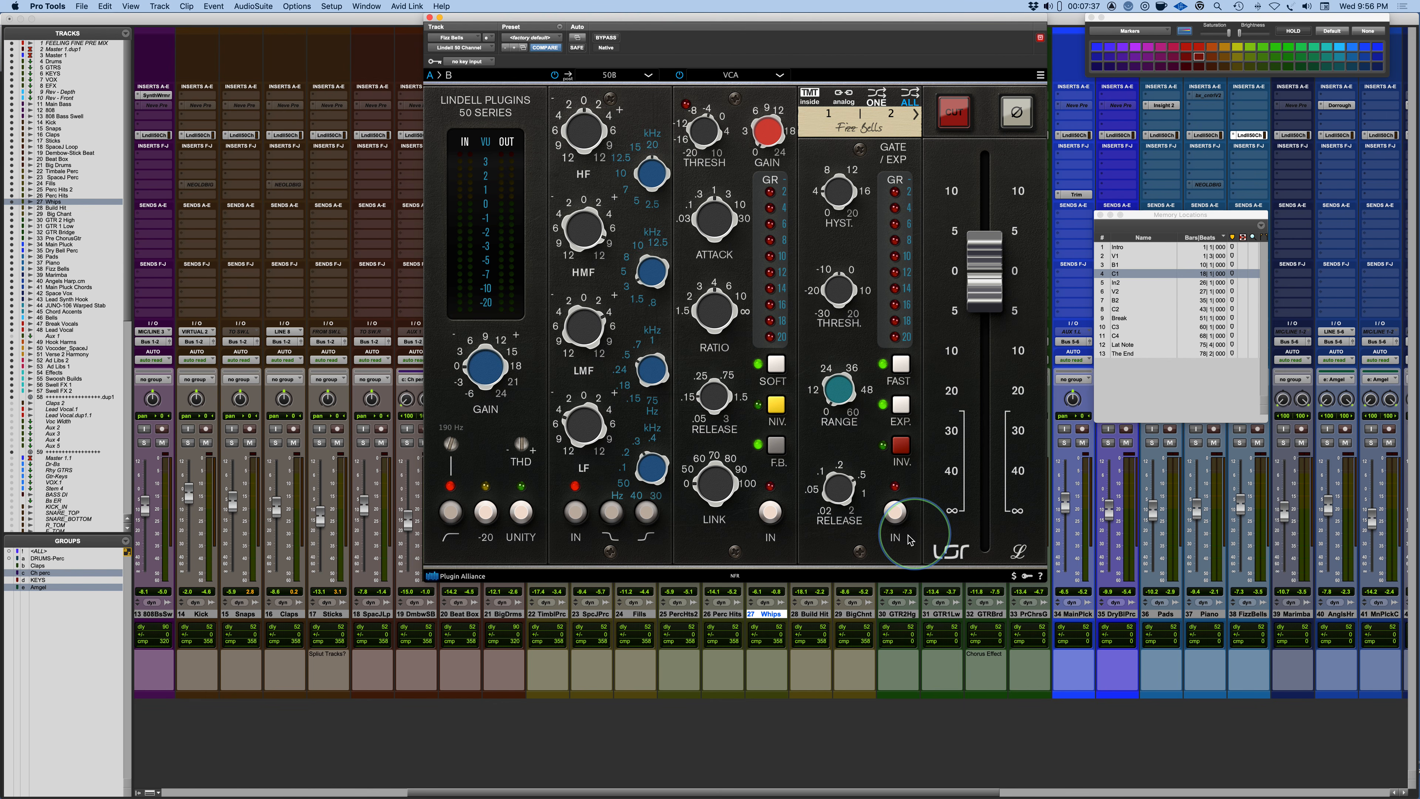
- Open the Claps track's Lindell 50 Channel, toggle its bypass on and off, and close the plug-in window
{"action": "left_click", "coordinate": [284, 136]}
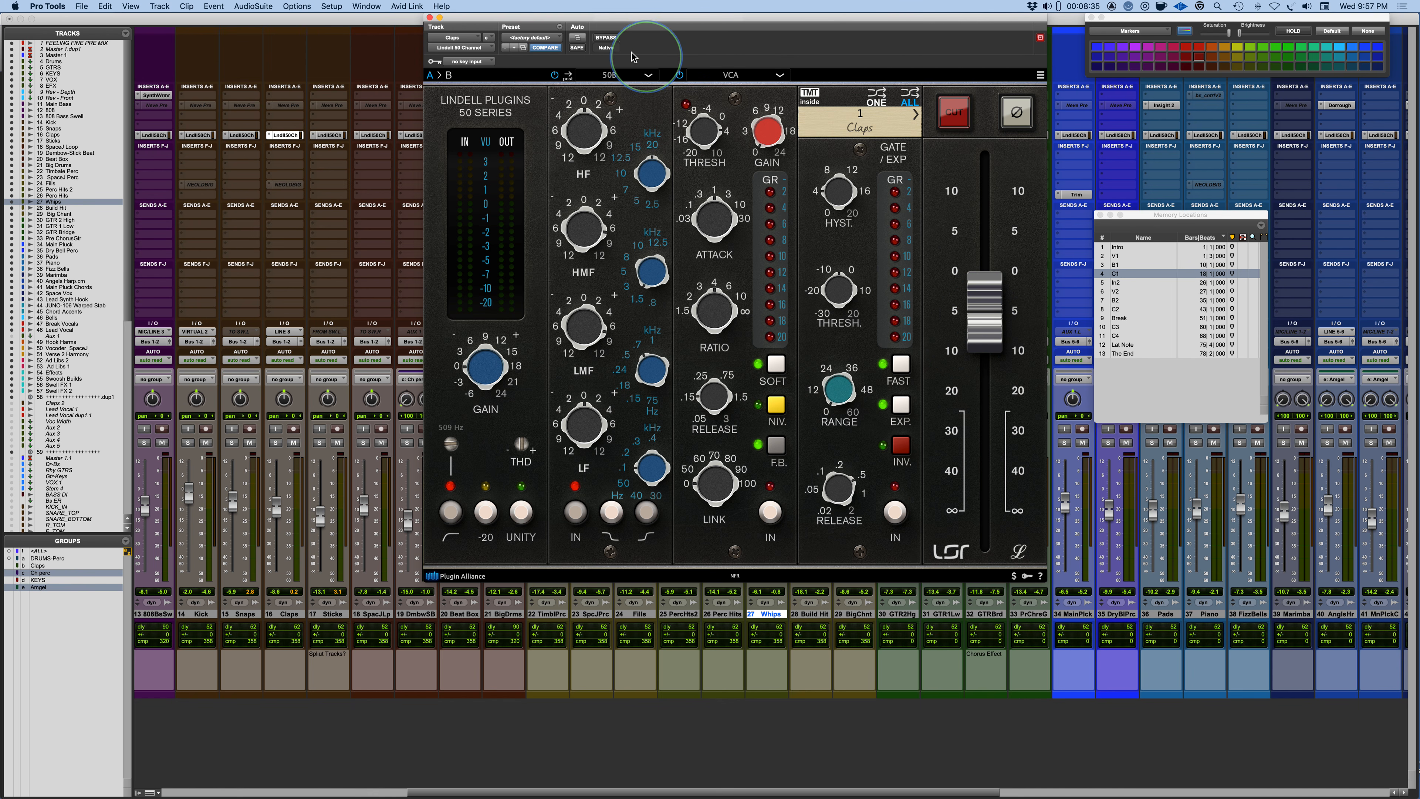
{"action": "left_click", "coordinate": [605, 38]}
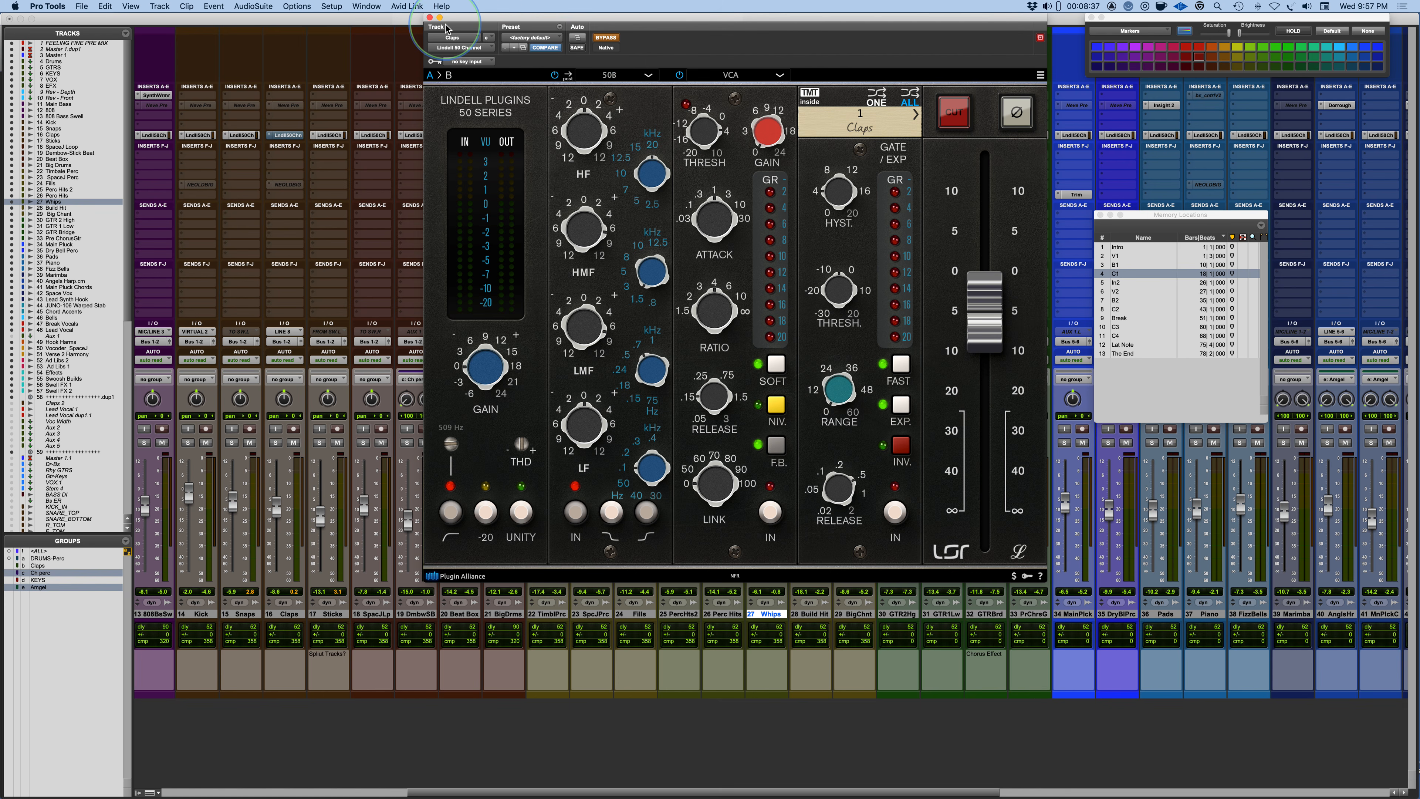
{"action": "left_click", "coordinate": [604, 38]}
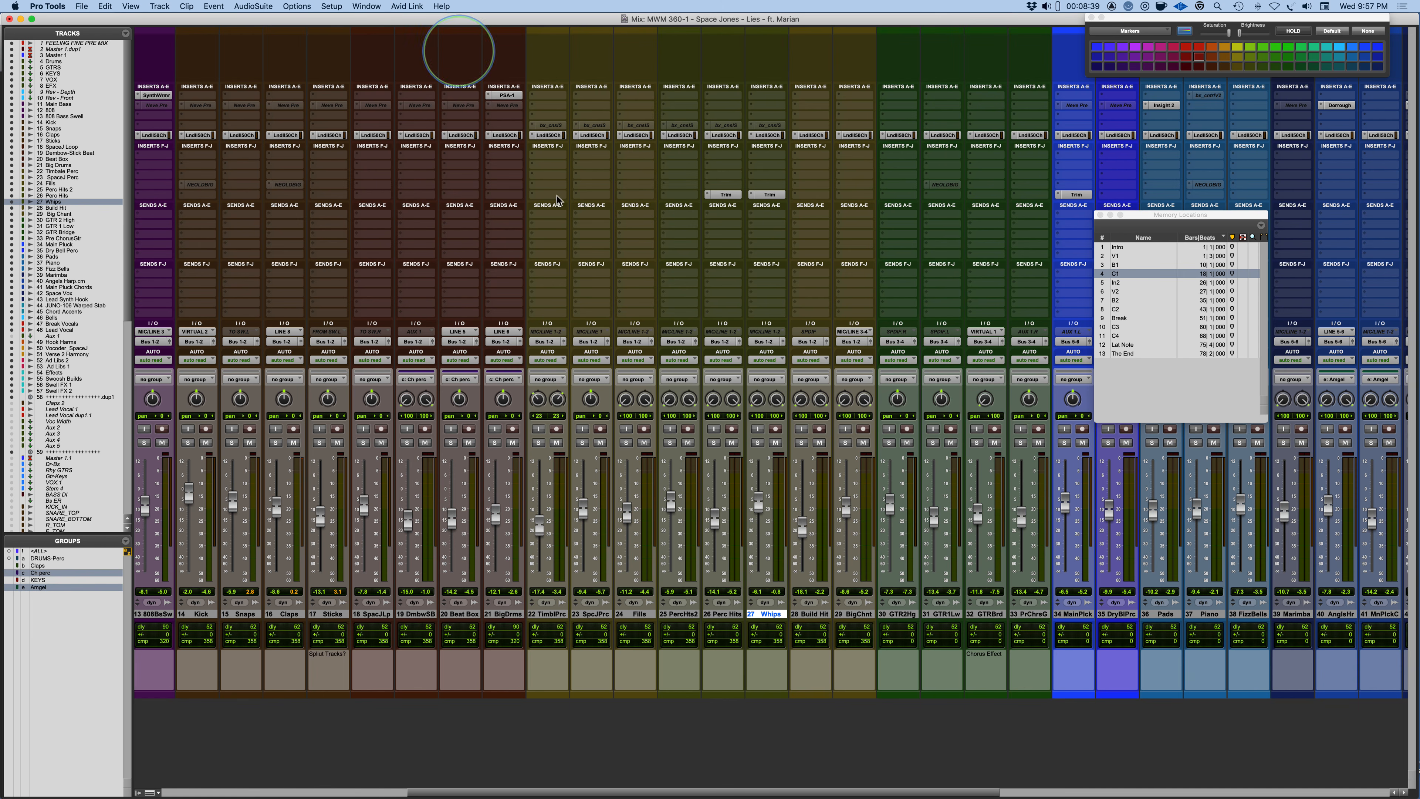
{"action": "left_click", "coordinate": [429, 18]}
- Bypass the Lindell 50 Channel inserts on all tracks at once, along with the Pro-Q 3 on Main Bass
{"action": "scroll", "coordinate": [882, 746], "scroll_direction": "left", "scroll_amount": 4}
{"action": "scroll", "coordinate": [883, 746], "scroll_direction": "left", "scroll_amount": 8}
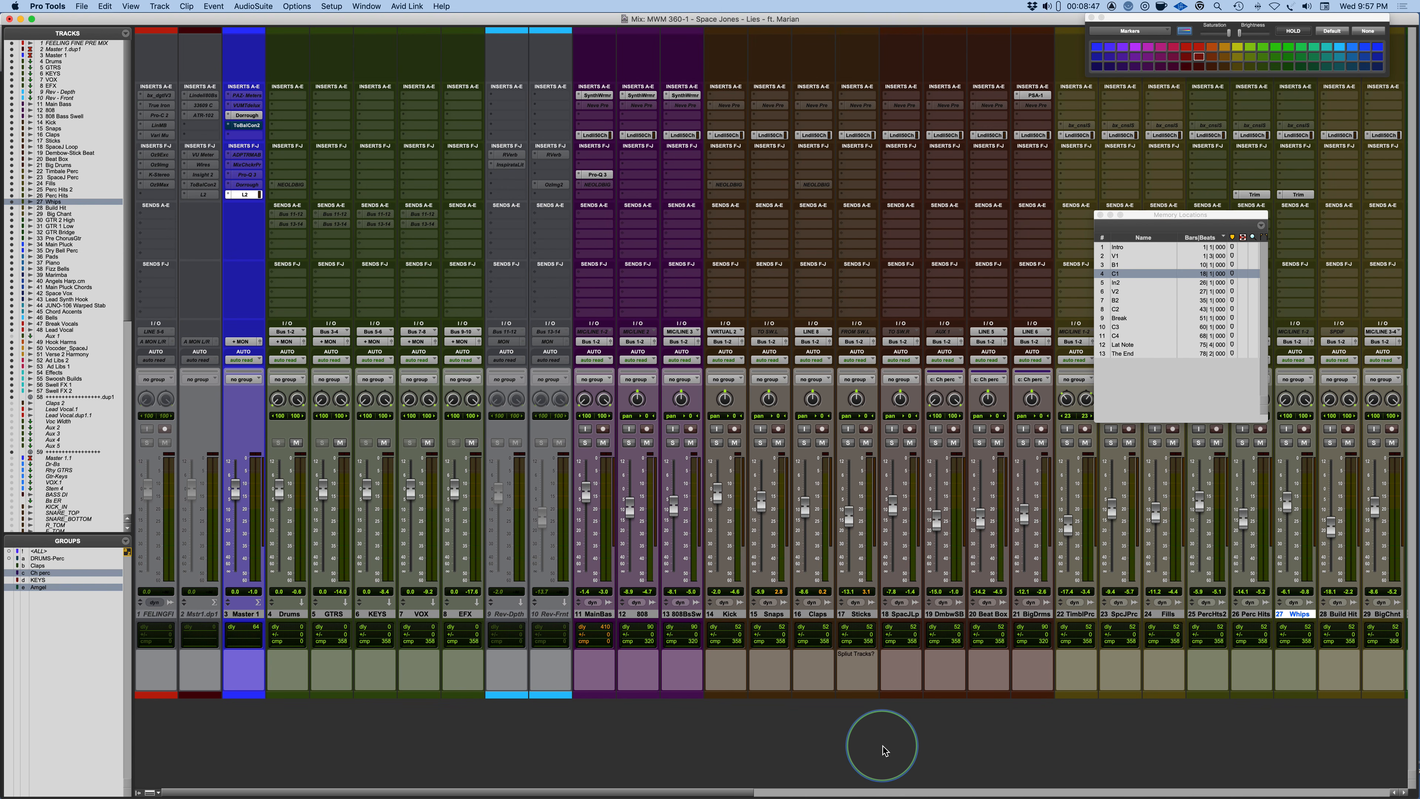
{"action": "left_click", "coordinate": [727, 135], "text": "alt+super"}
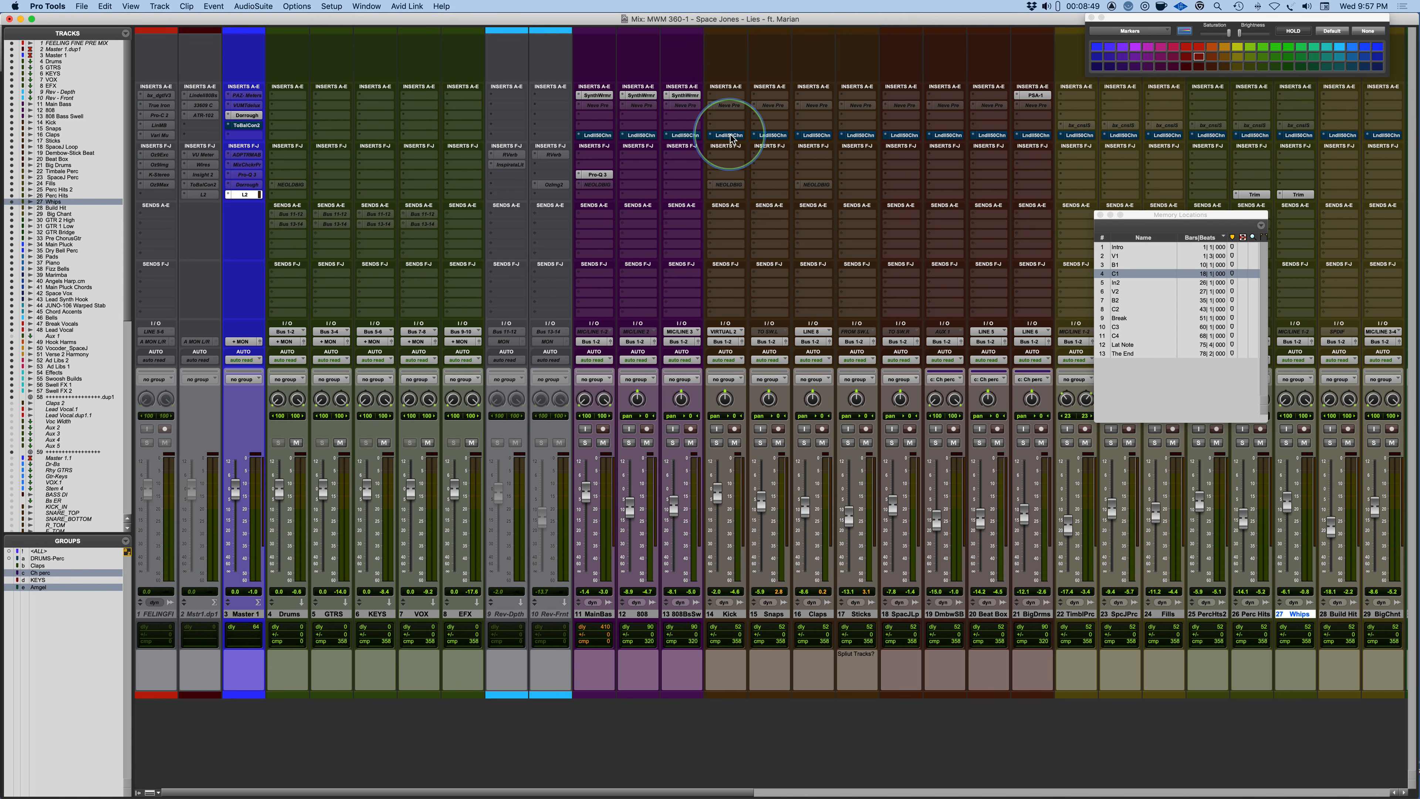
{"action": "left_click", "coordinate": [598, 175], "text": "super"}
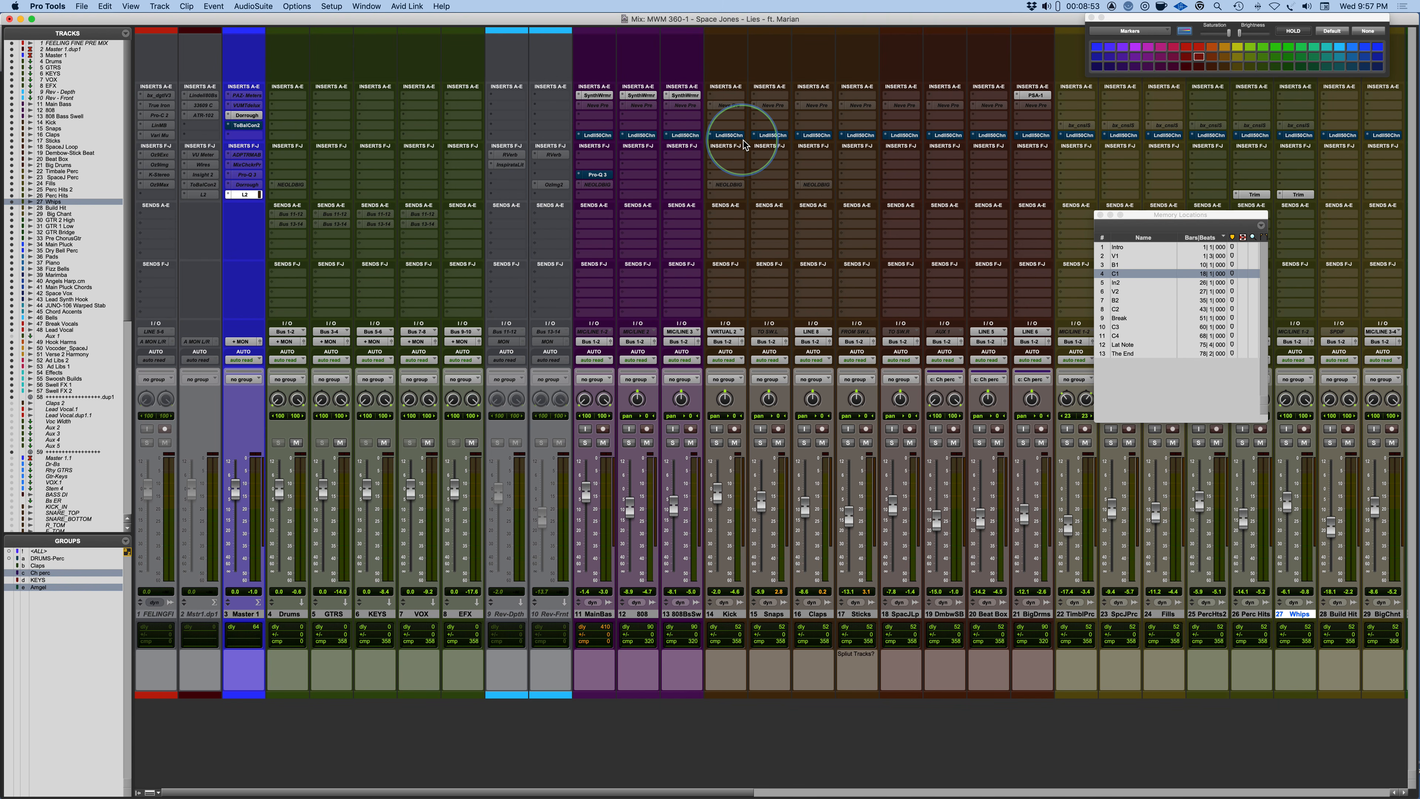
- Play the mix from the V1 memory location, re-enable the Lindell 50 Channel inserts on all tracks, and stop playback
{"action": "left_click", "coordinate": [1115, 255]}
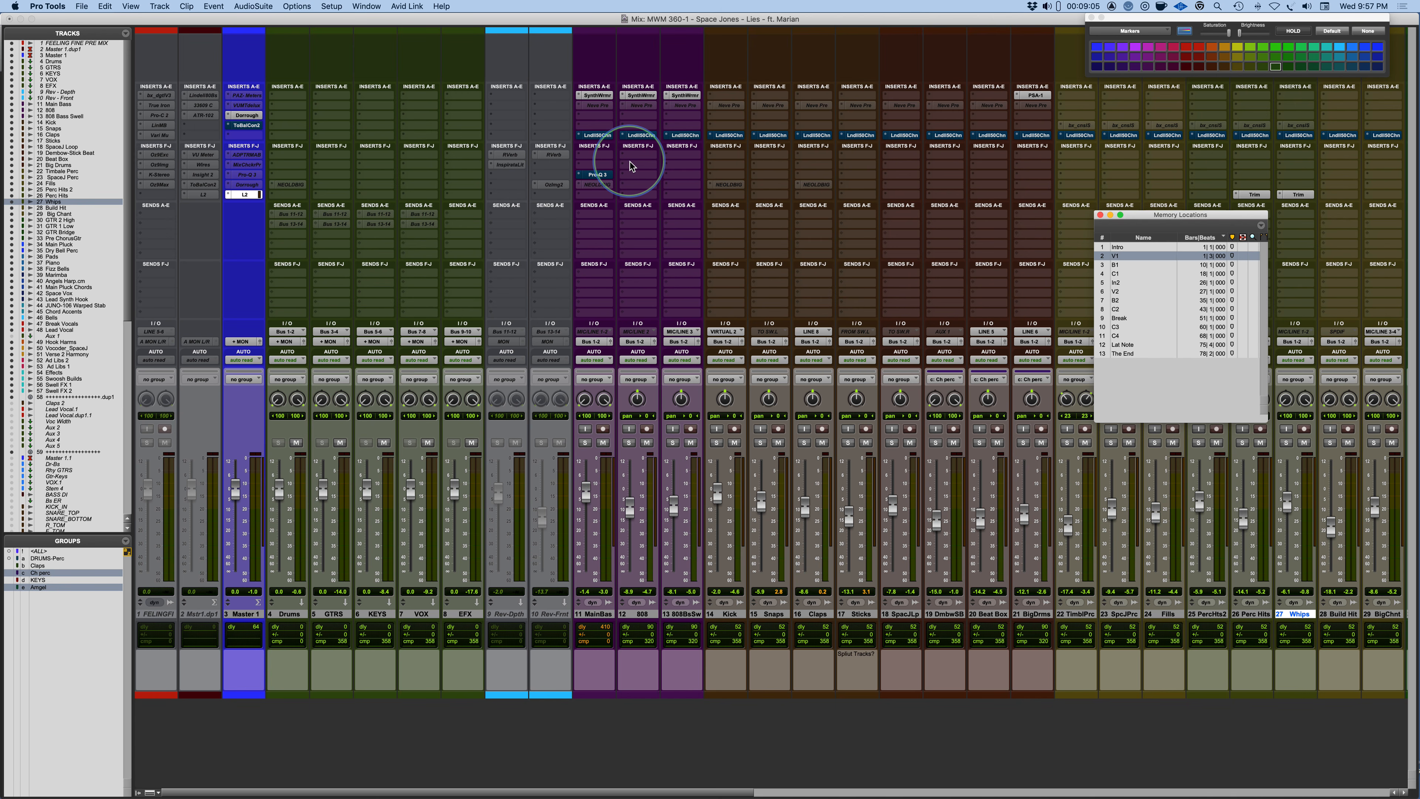
{"action": "key", "text": "space"}
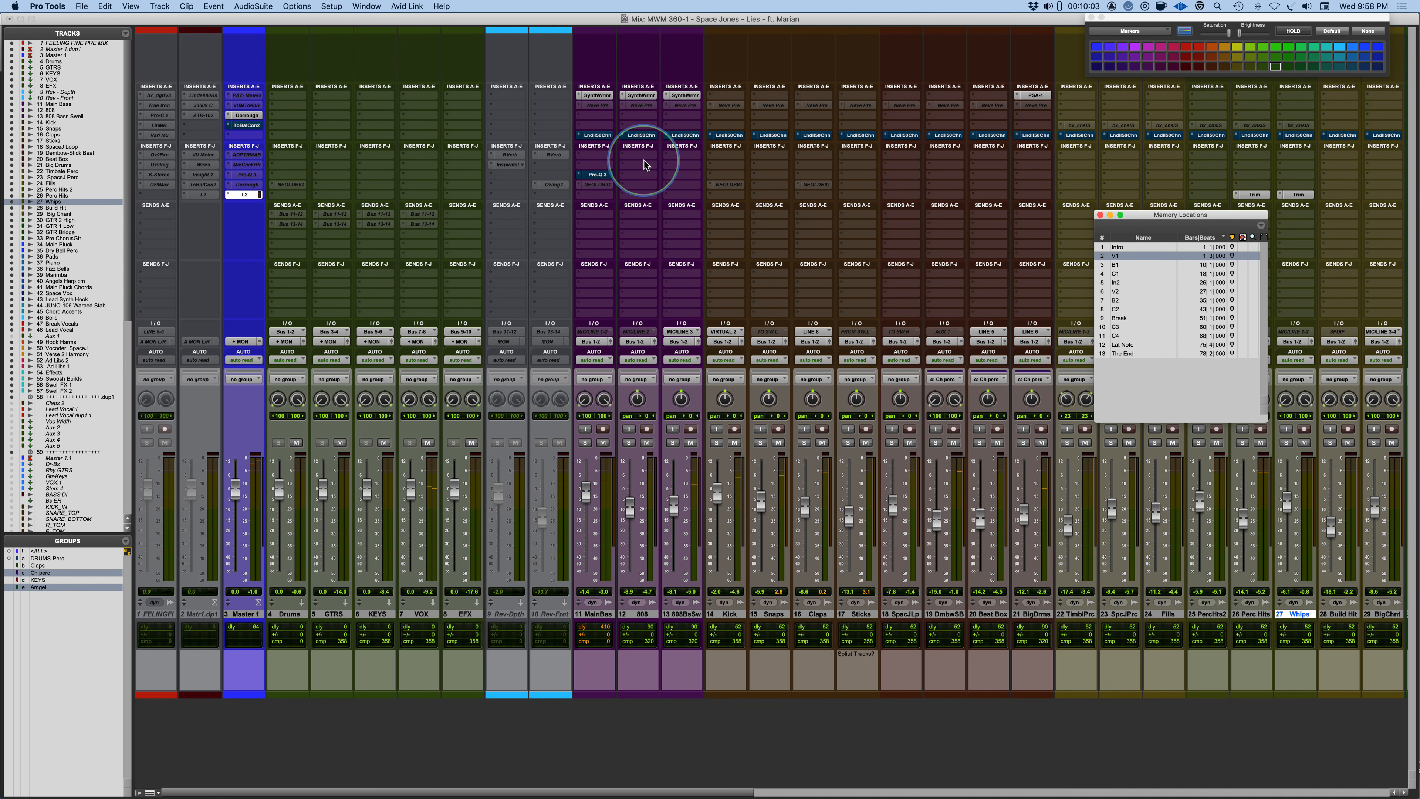
{"action": "left_click", "coordinate": [597, 135], "text": "alt+super"}
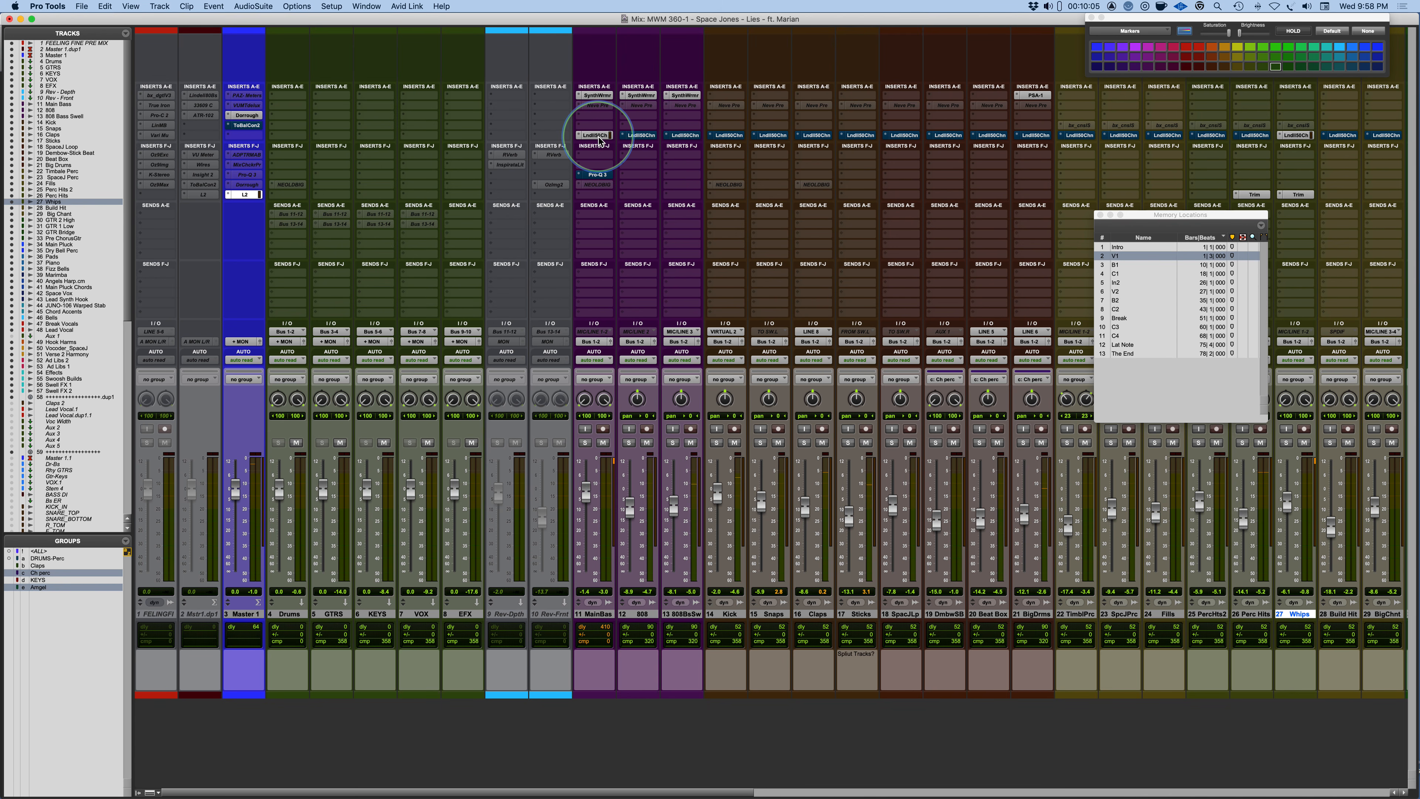
{"action": "left_click", "coordinate": [597, 136], "text": "alt+super"}
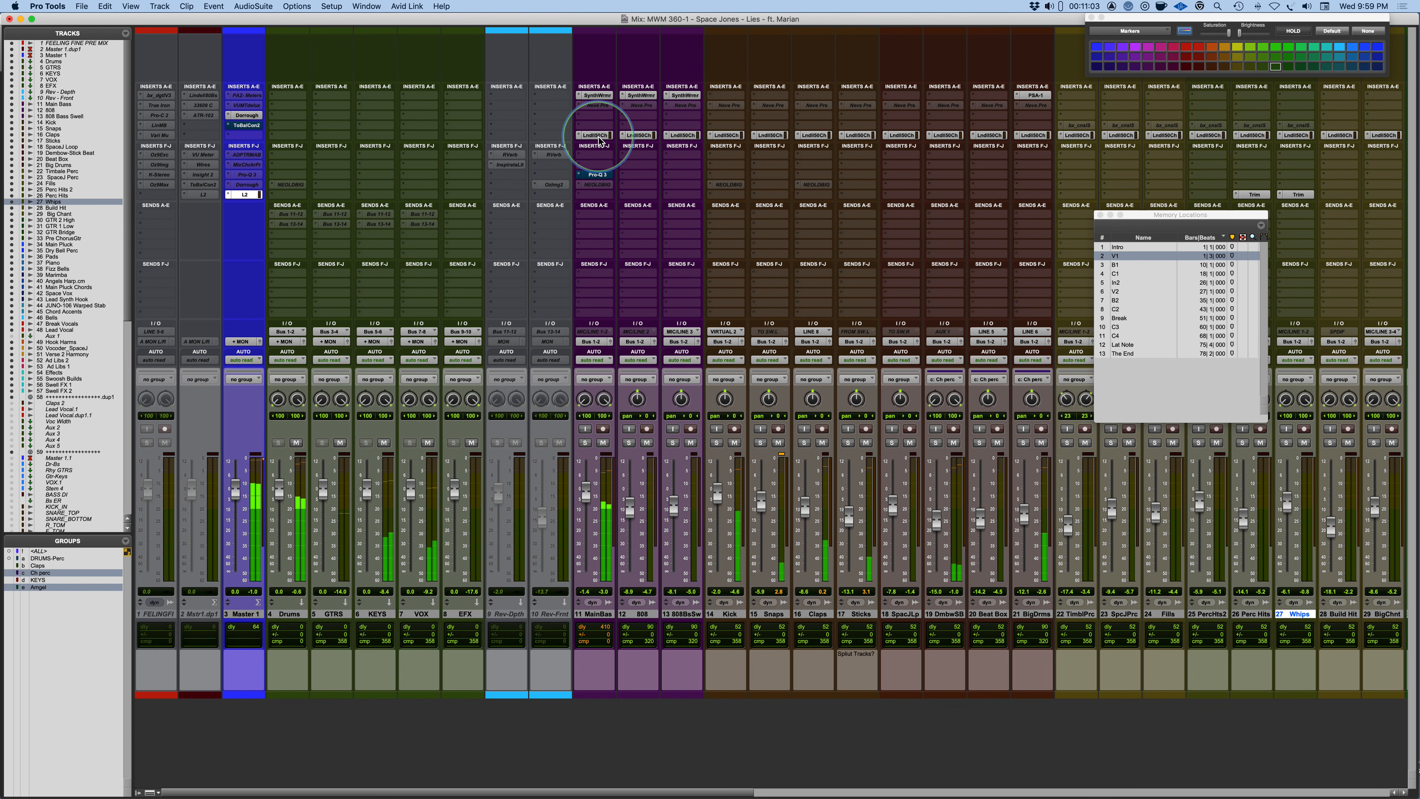
{"action": "key", "text": "space"}
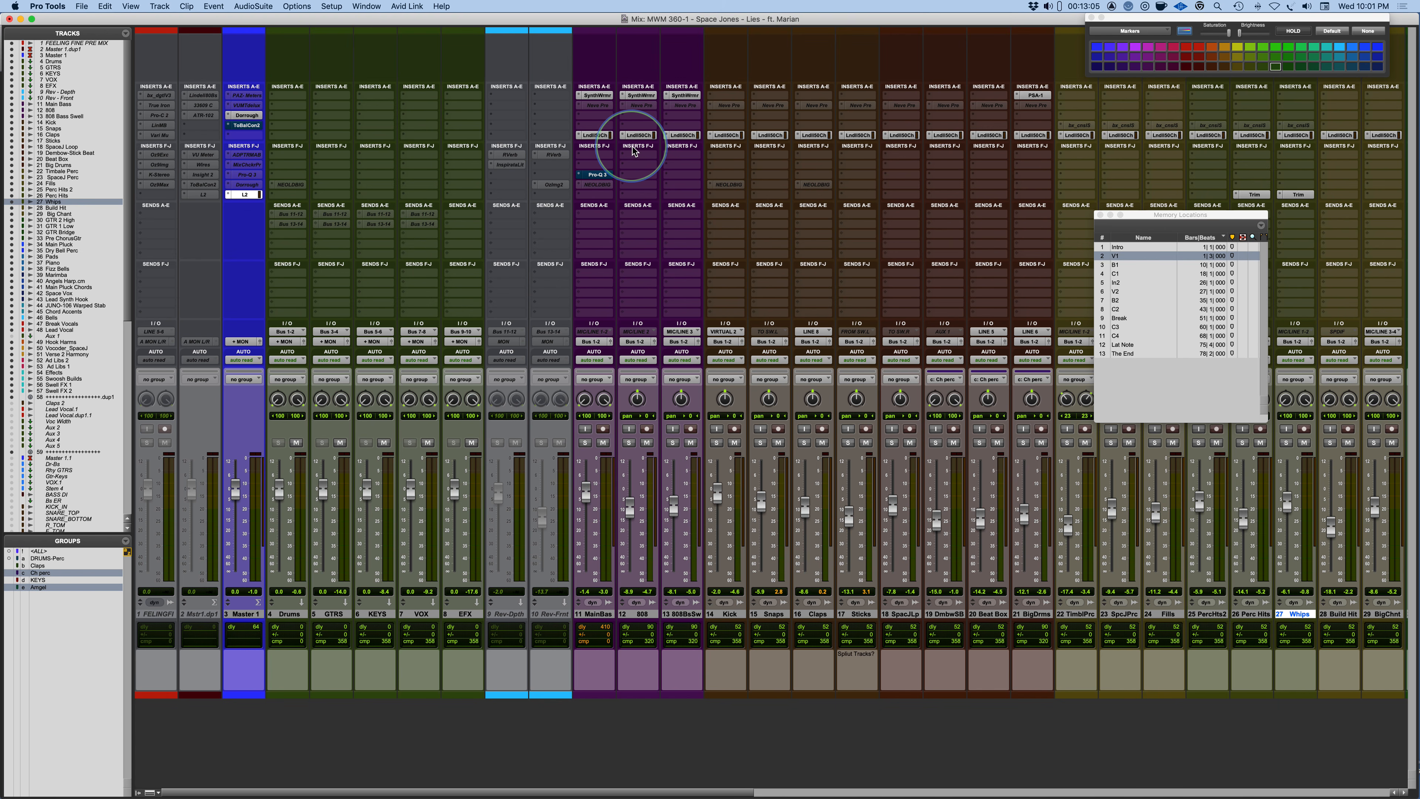
- Compare the mix during playback by repeatedly bypassing and re-enabling every track's Lindell 50 Channel, ending with all inserts active
{"action": "left_click", "coordinate": [640, 136]}
{"action": "left_click", "coordinate": [640, 137], "text": "alt+super"}
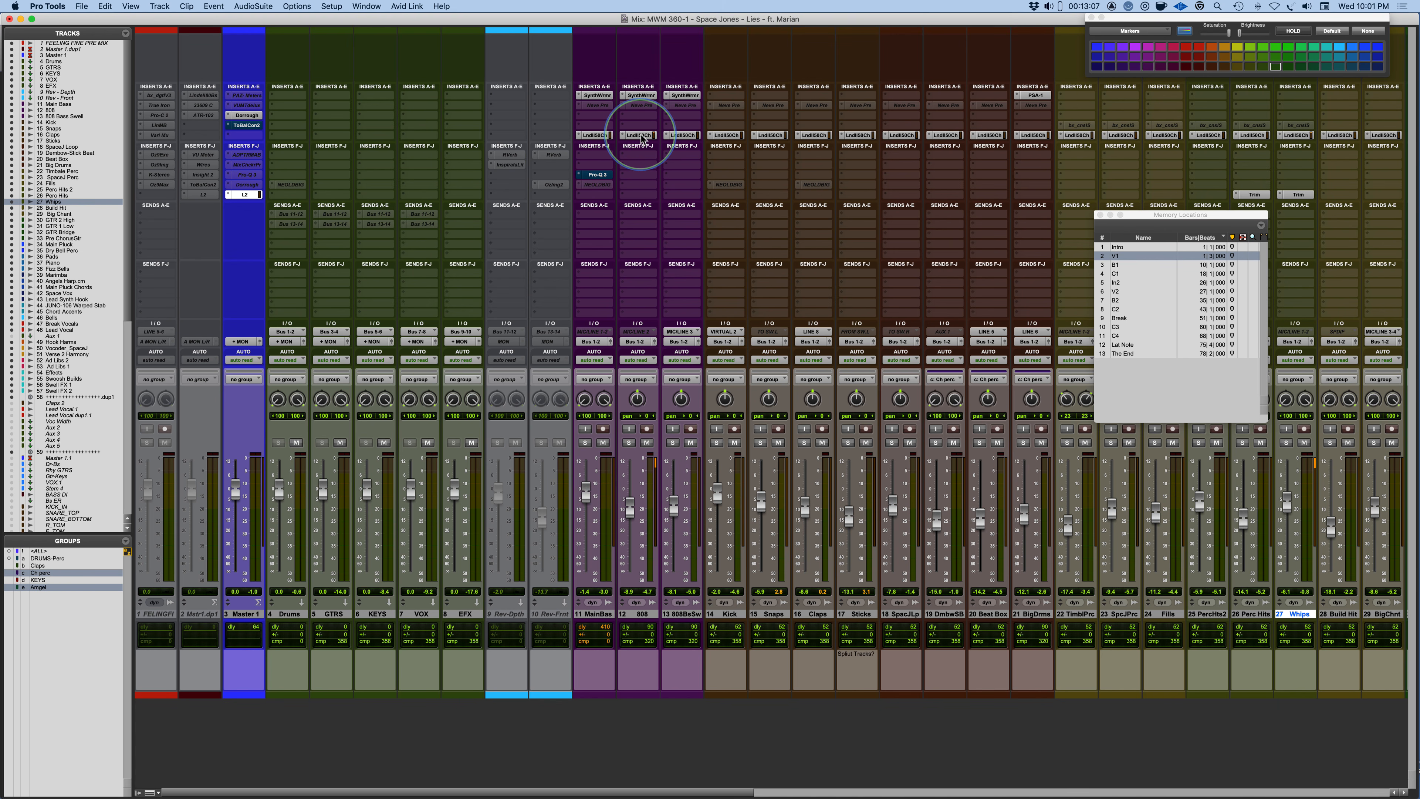
{"action": "left_click", "coordinate": [640, 136], "text": "alt+super"}
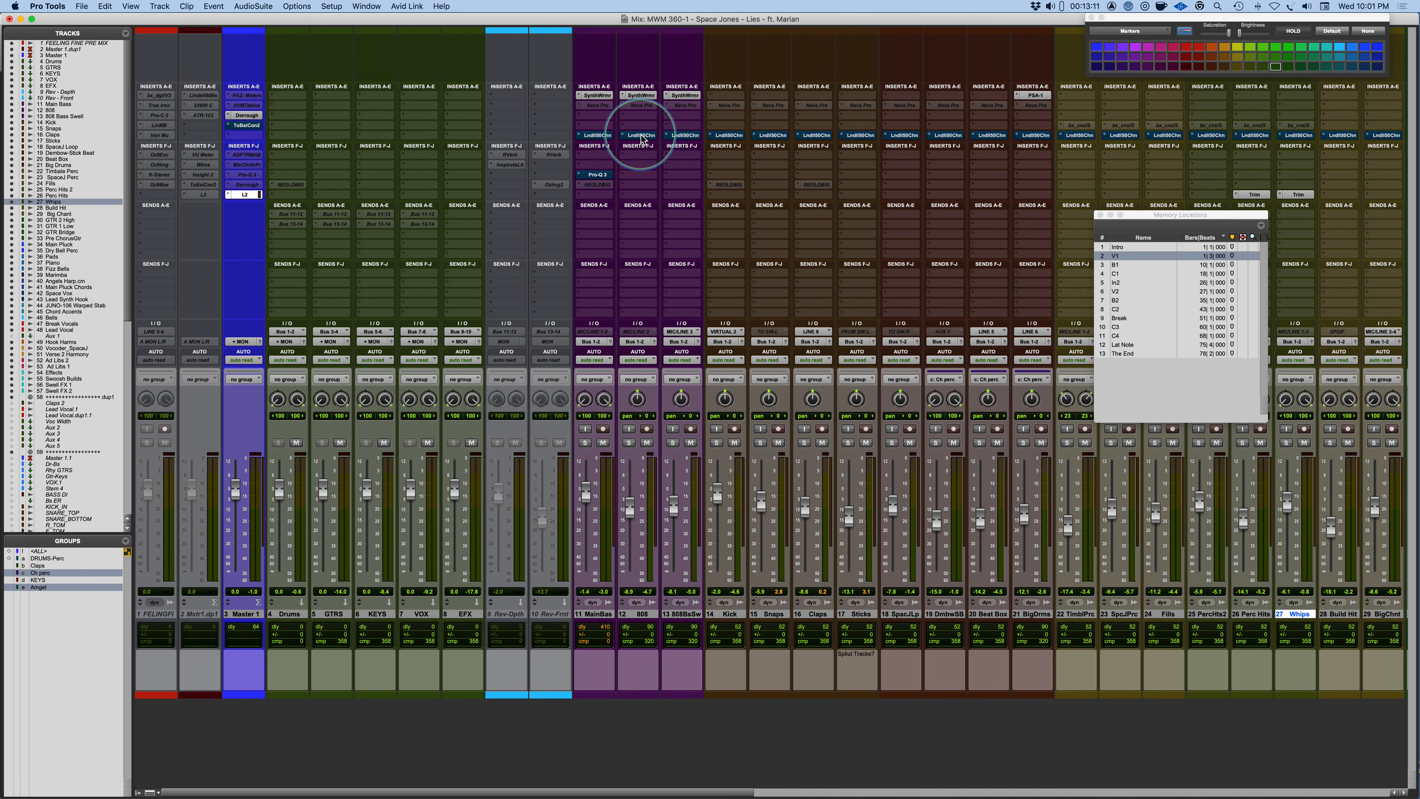
{"action": "key", "text": "space"}
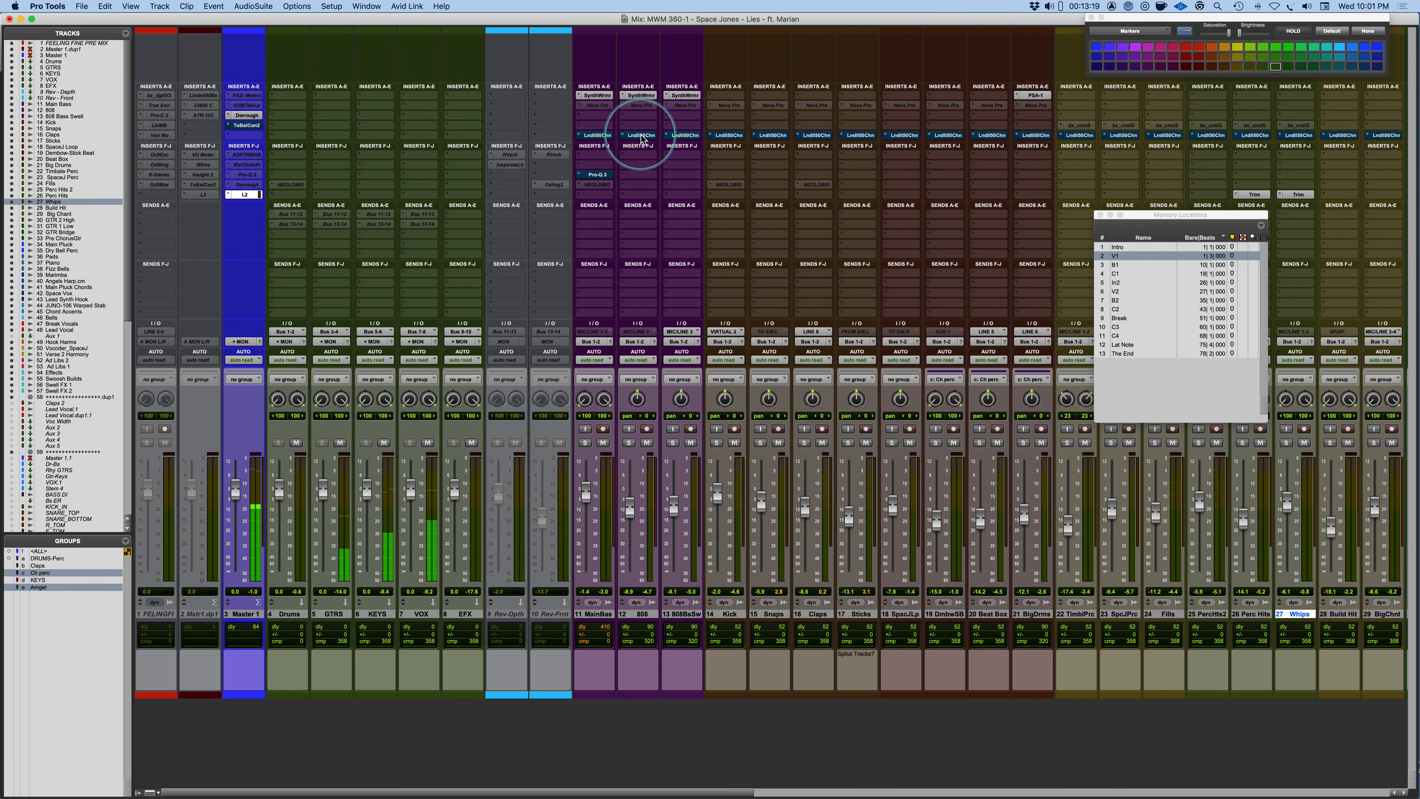
{"action": "left_click", "coordinate": [640, 136], "text": "alt+super"}
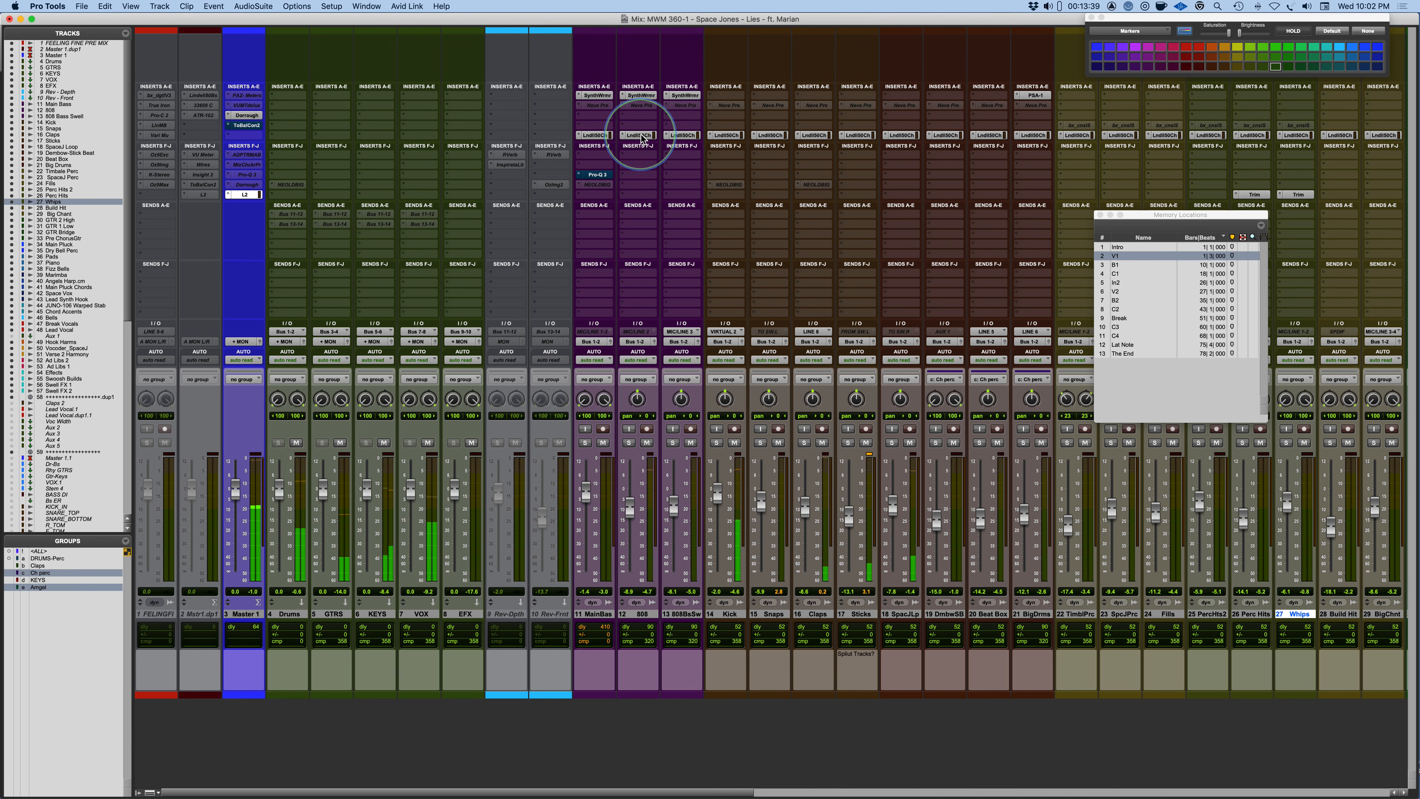
{"action": "left_click", "coordinate": [641, 137], "text": "alt+super"}
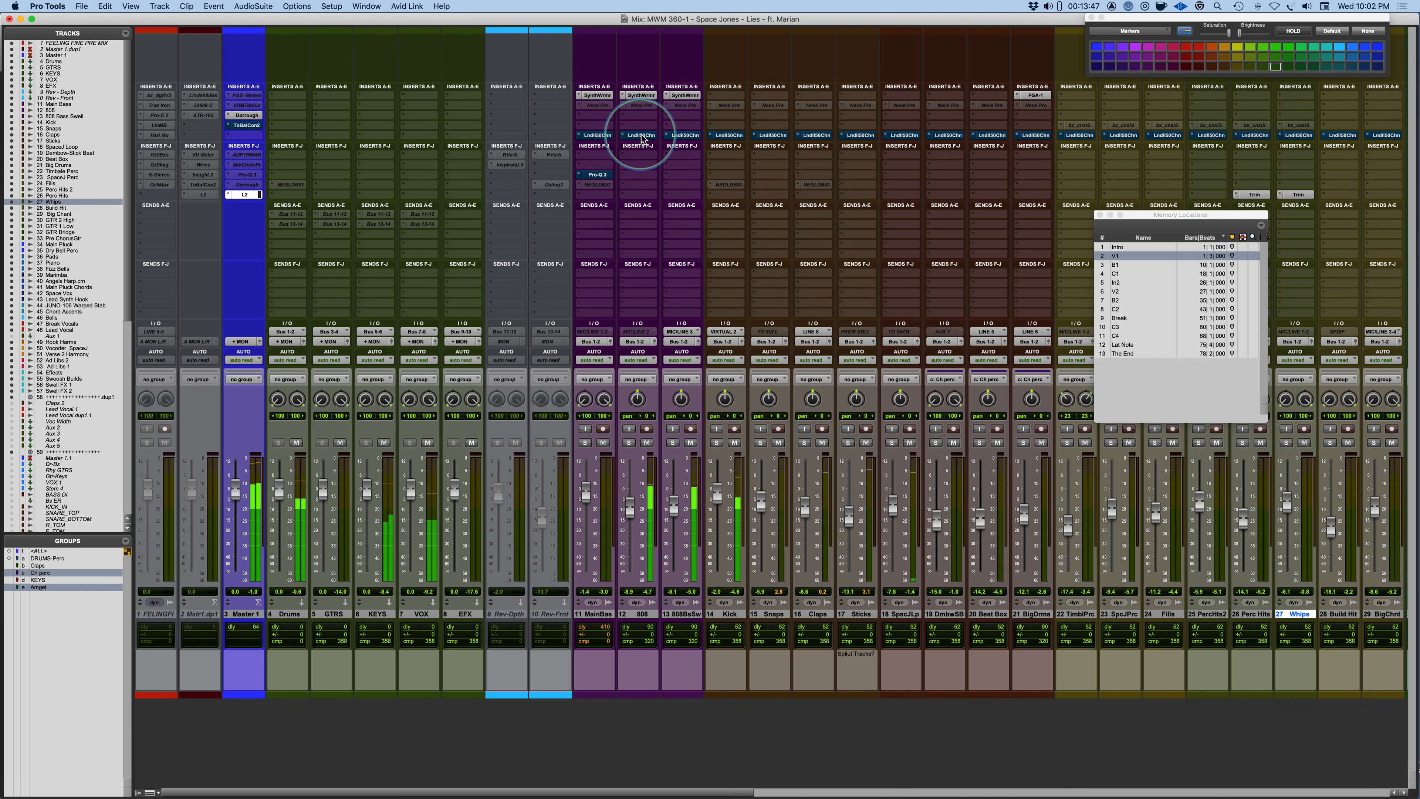
{"action": "left_click", "coordinate": [641, 136], "text": "alt+super"}
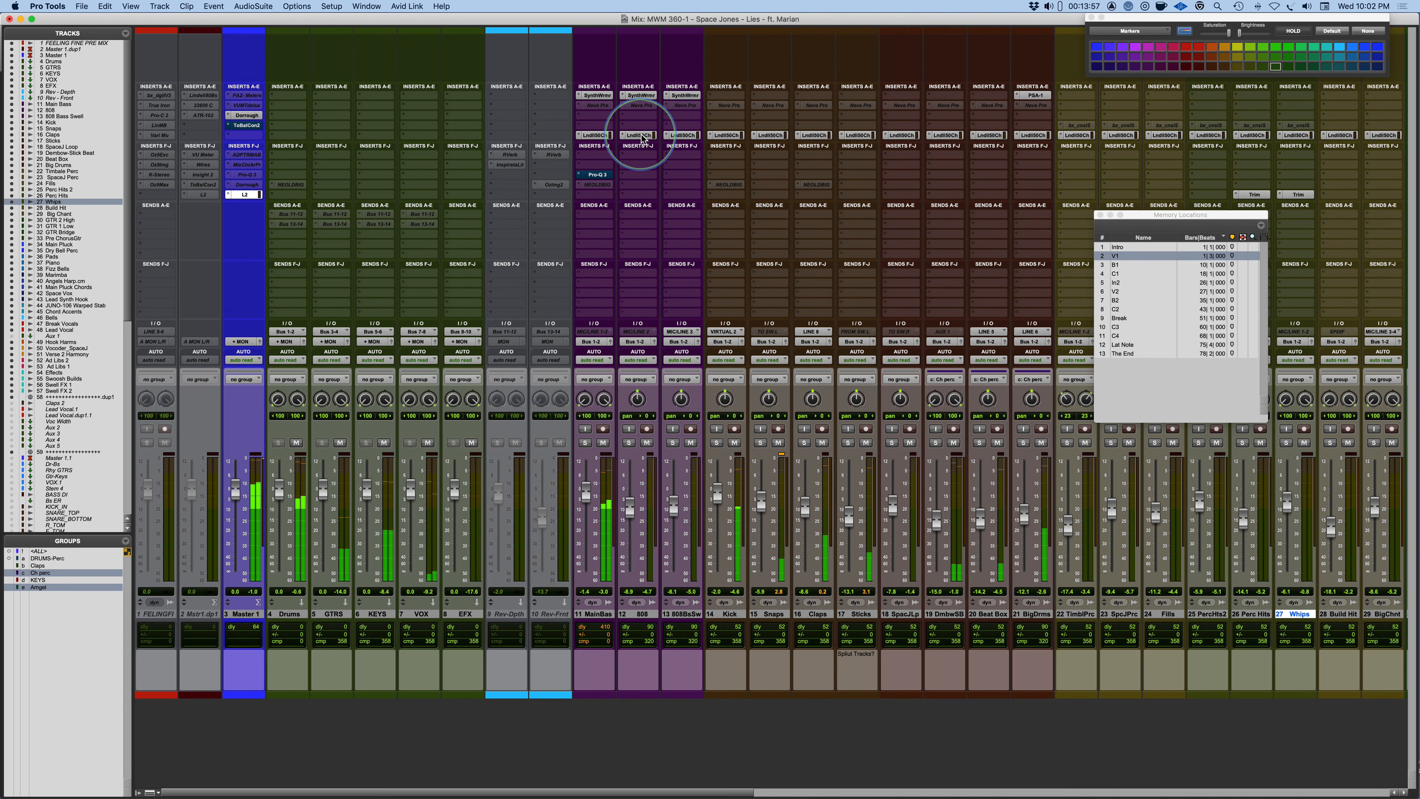
{"action": "left_click", "coordinate": [641, 136], "text": "alt+super"}
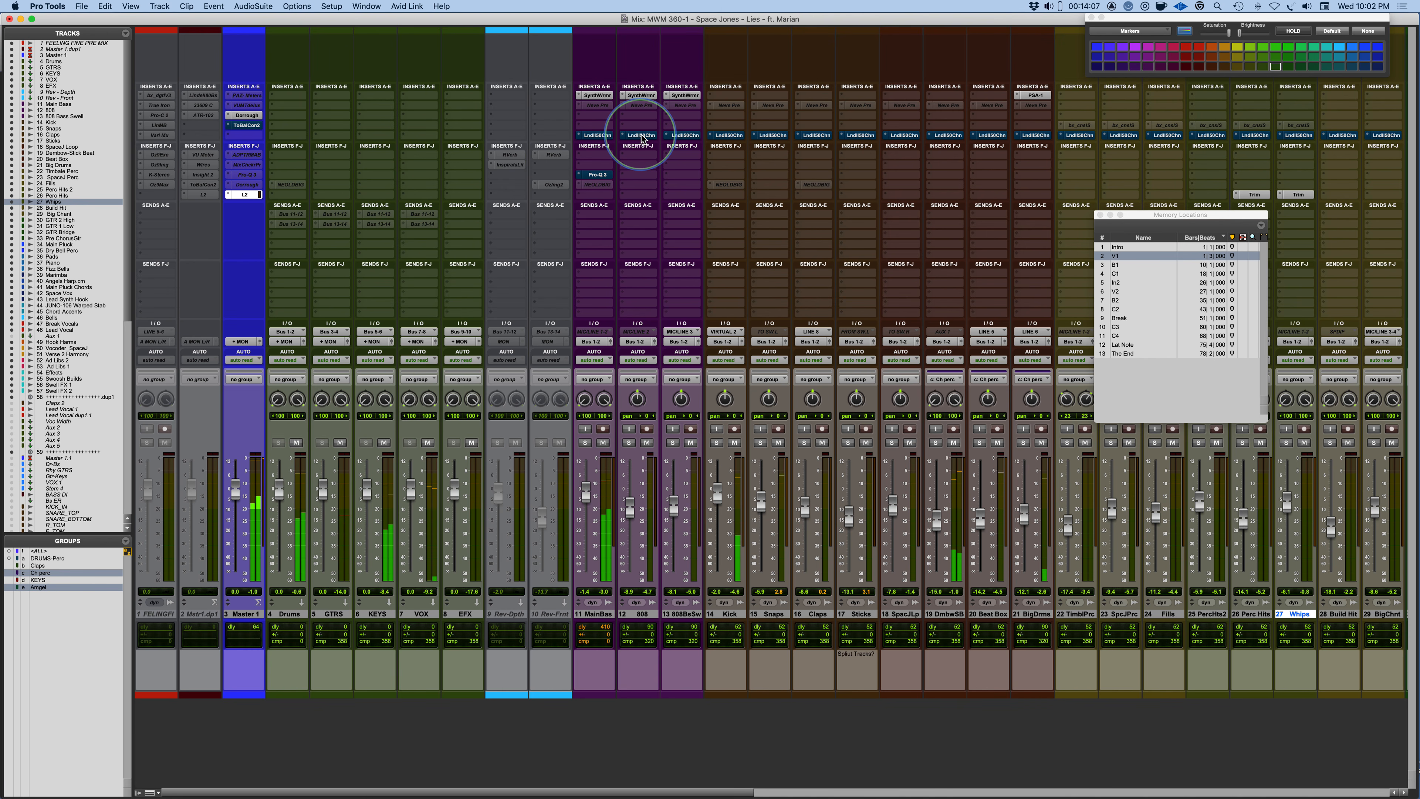
{"action": "left_click", "coordinate": [639, 135], "text": "alt+super"}
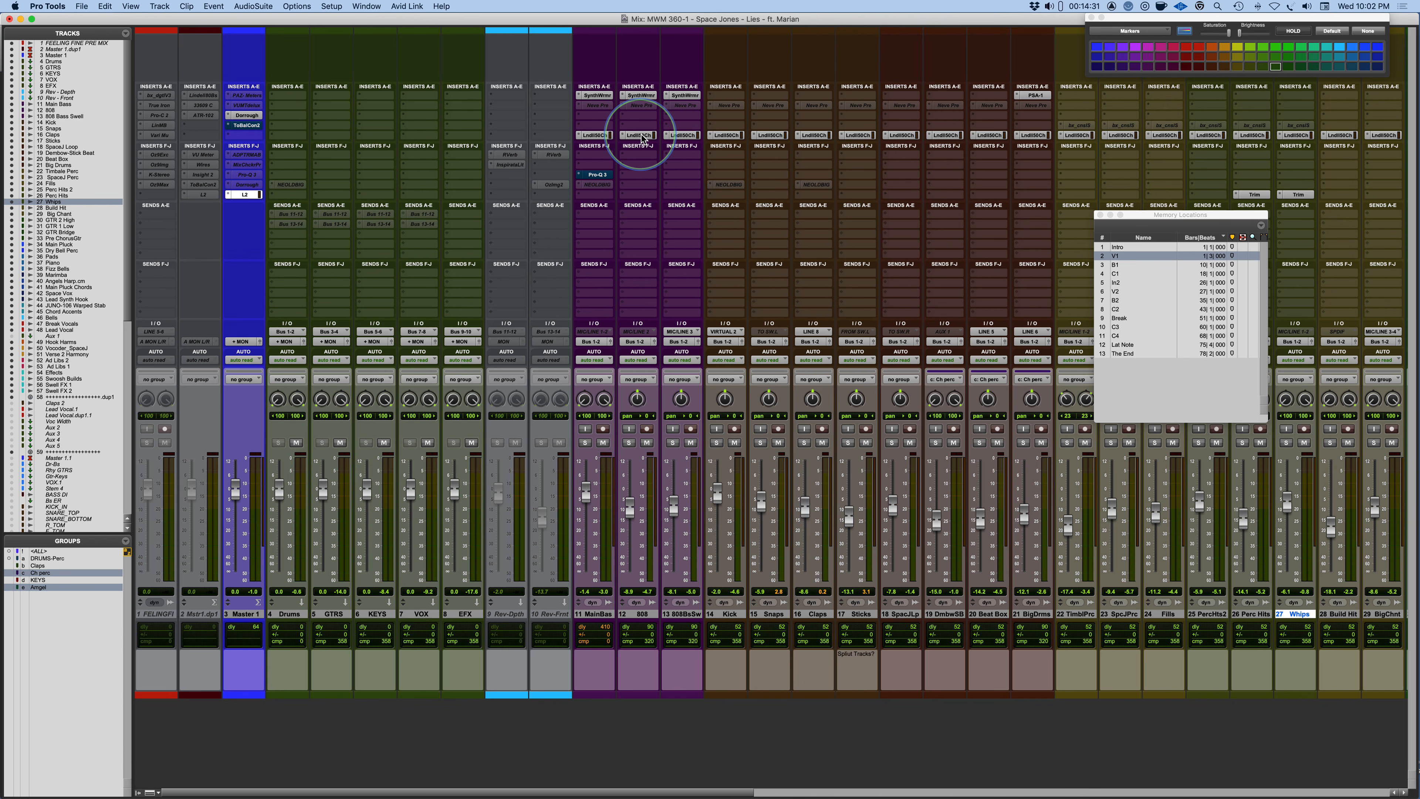
- Examine the Lindell 50 Channel settings on the Kick and Claps tracks, keeping the mixer accessible, and close the plug-in window
{"action": "left_click", "coordinate": [735, 135]}
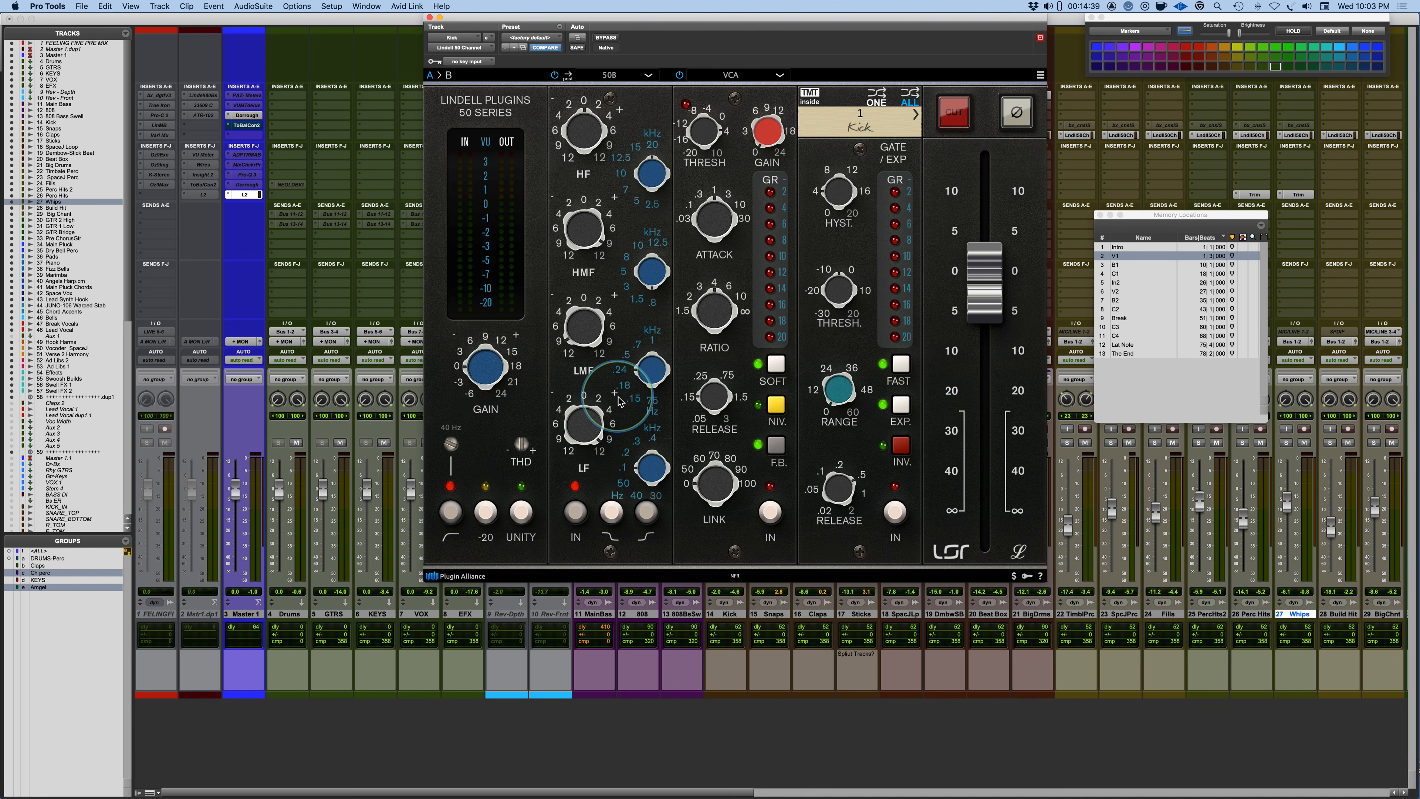
{"action": "left_click_drag", "start_coordinate": [706, 17], "coordinate": [1031, 18]}
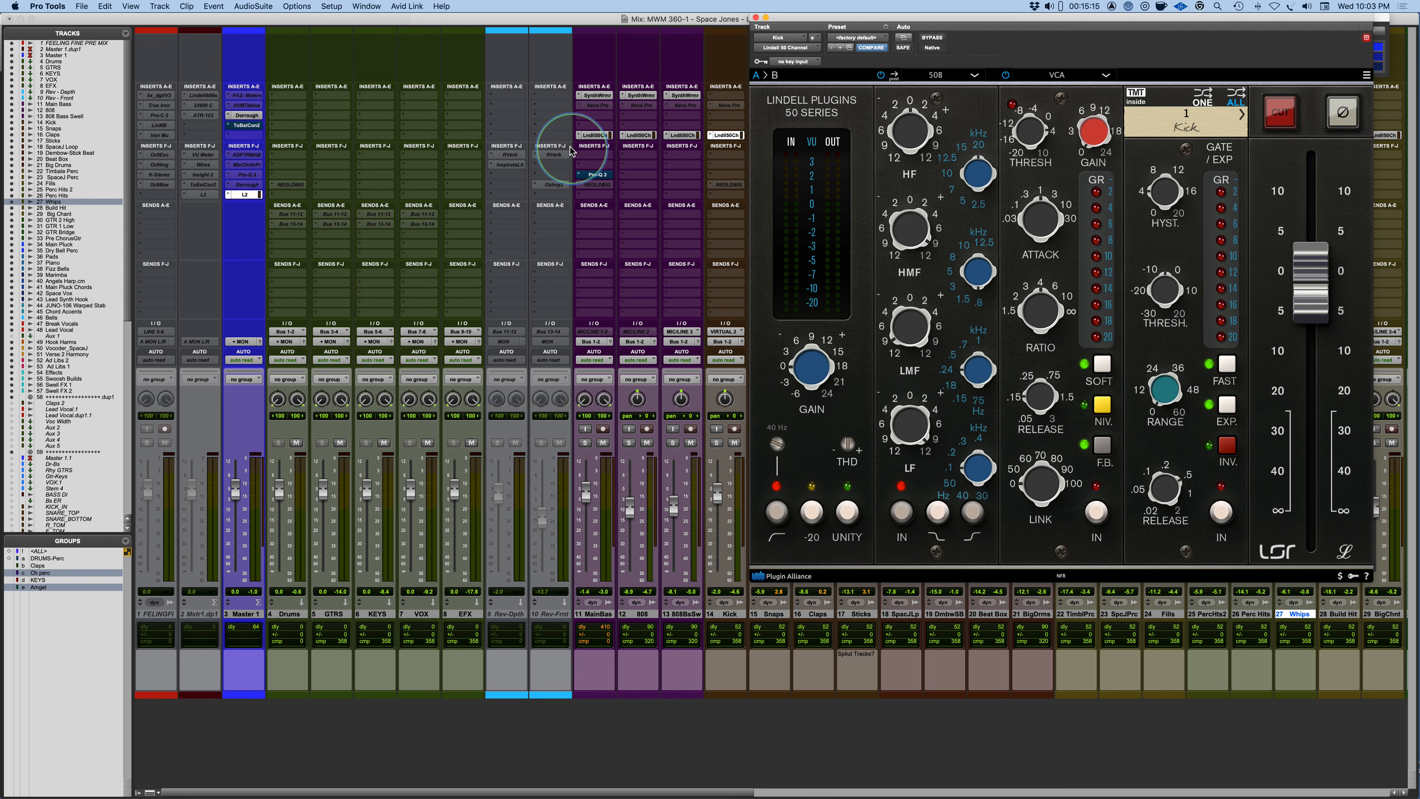
{"action": "left_click_drag", "start_coordinate": [939, 19], "coordinate": [1063, 19]}
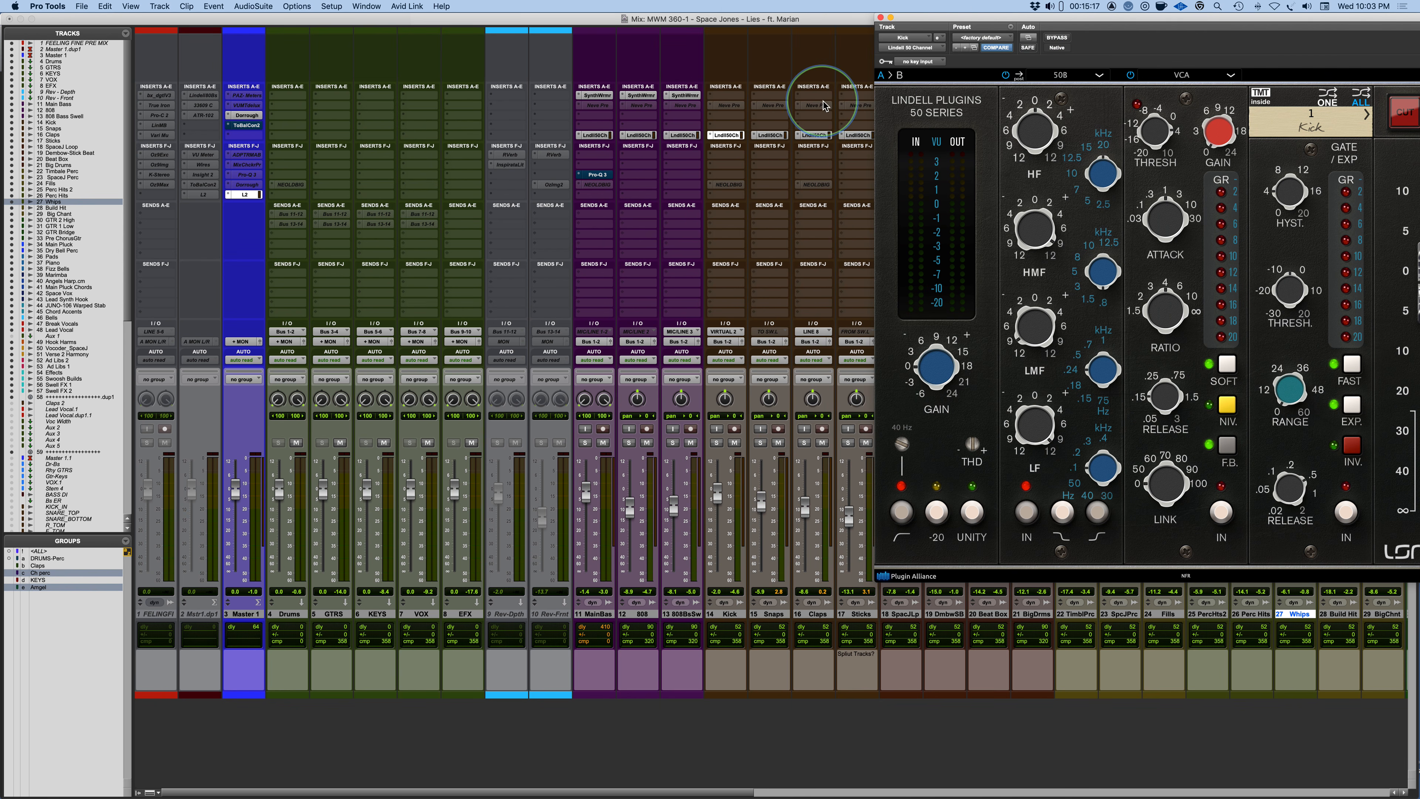
{"action": "left_click", "coordinate": [817, 136]}
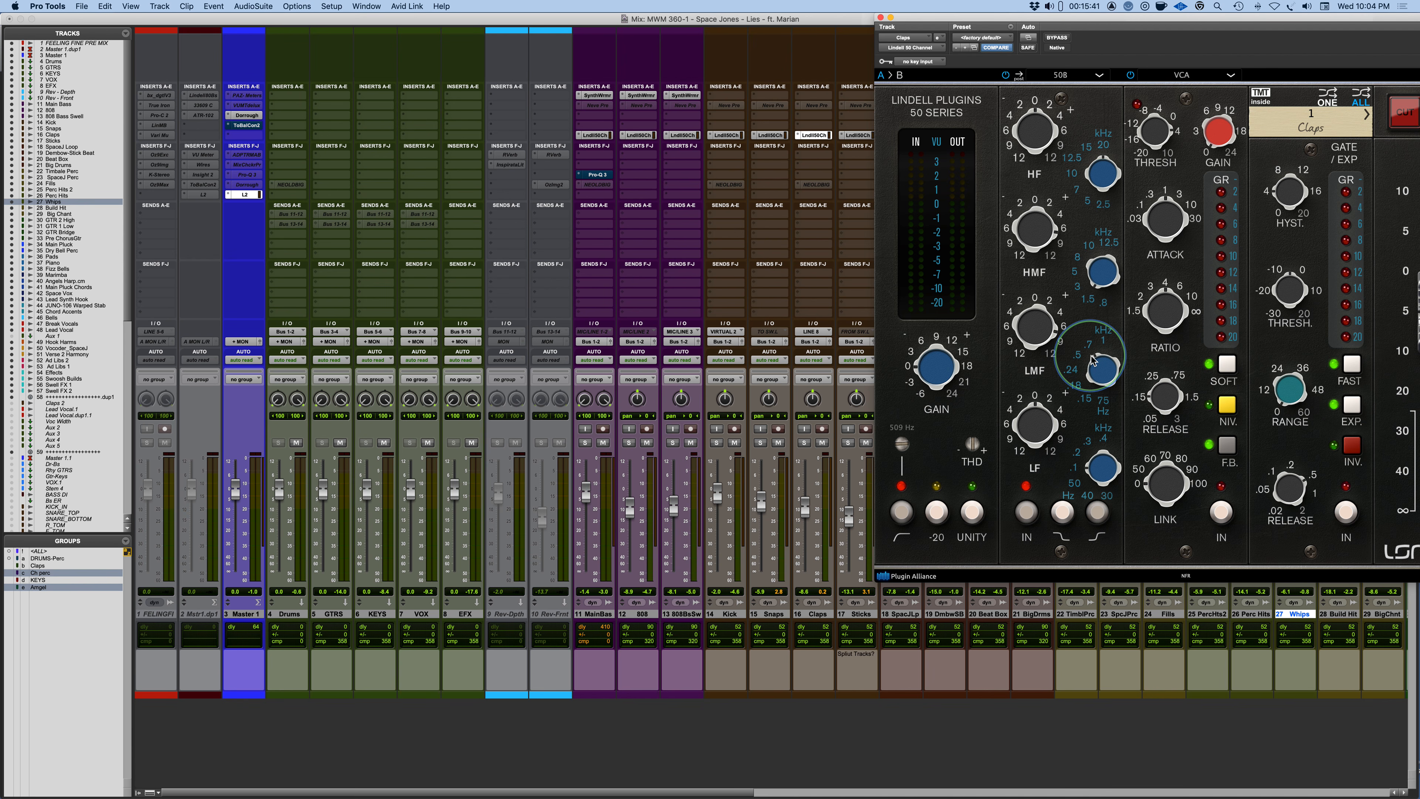
{"action": "left_click_drag", "start_coordinate": [1200, 11], "coordinate": [854, 11]}
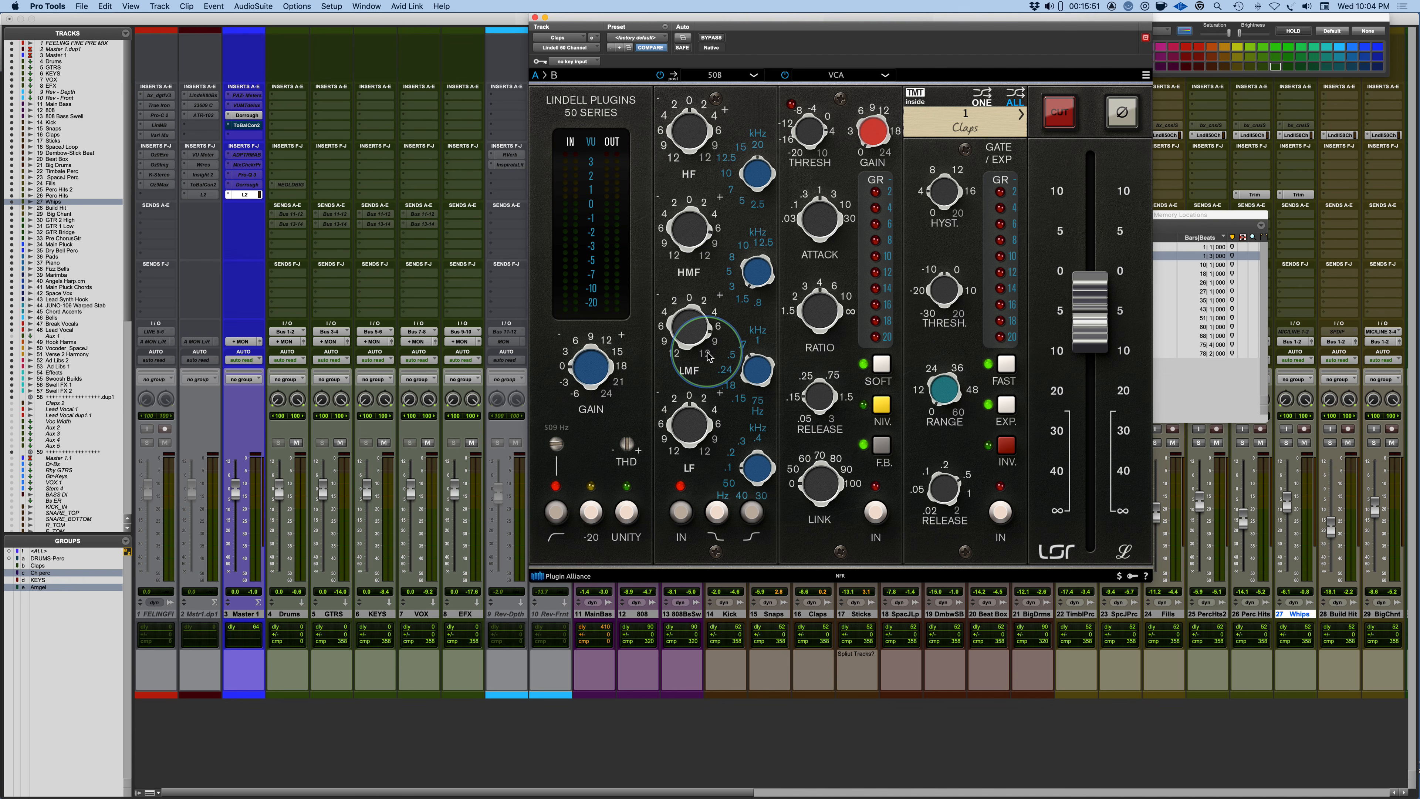
{"action": "left_click_drag", "start_coordinate": [567, 18], "coordinate": [686, 18]}
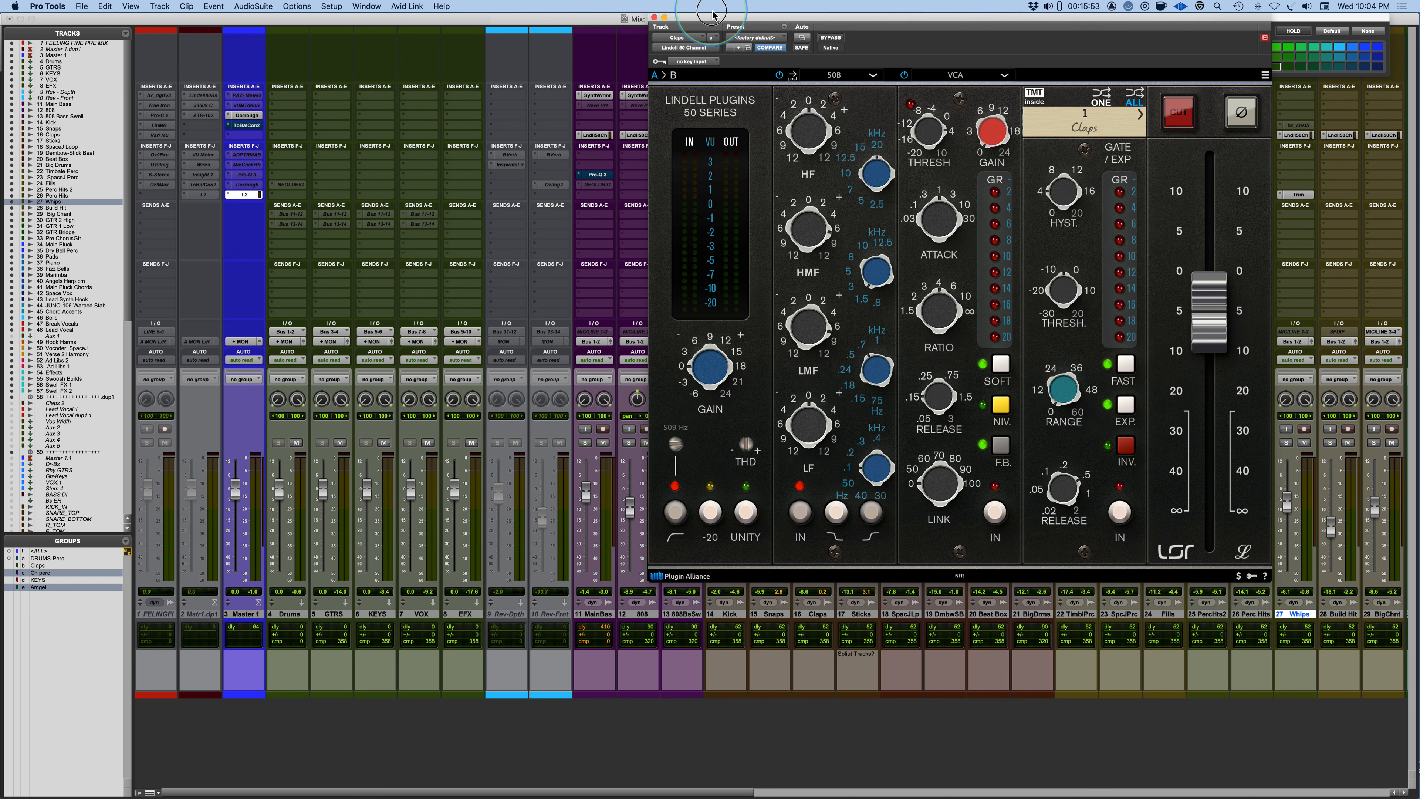
{"action": "left_click", "coordinate": [653, 17]}
- In the Main Bass track's Pro-Q 3, add a bell boost of about 7 dB near 77 Hz and a narrower bell boost near 1 kHz
{"action": "left_click", "coordinate": [598, 174]}
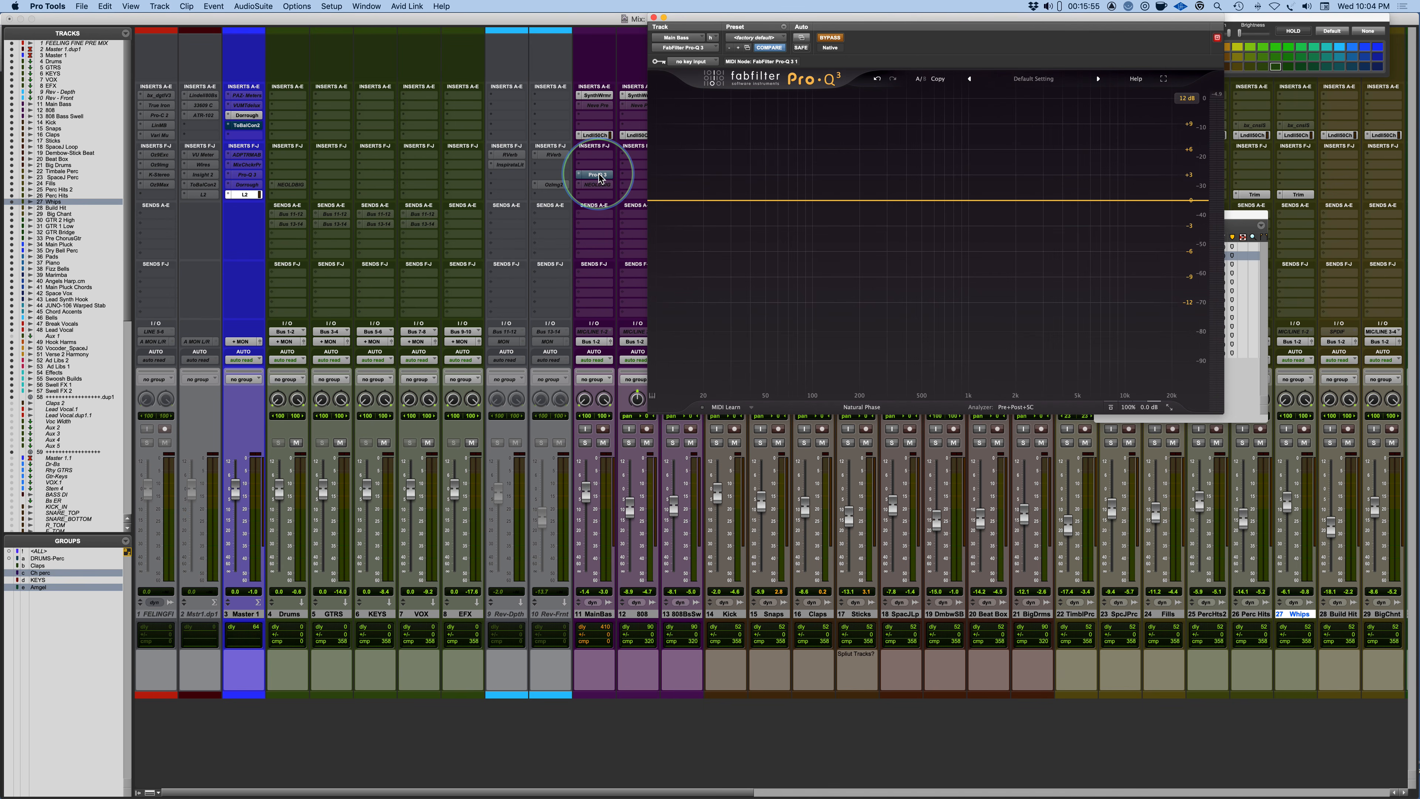
{"action": "left_click_drag", "start_coordinate": [890, 20], "coordinate": [696, 113]}
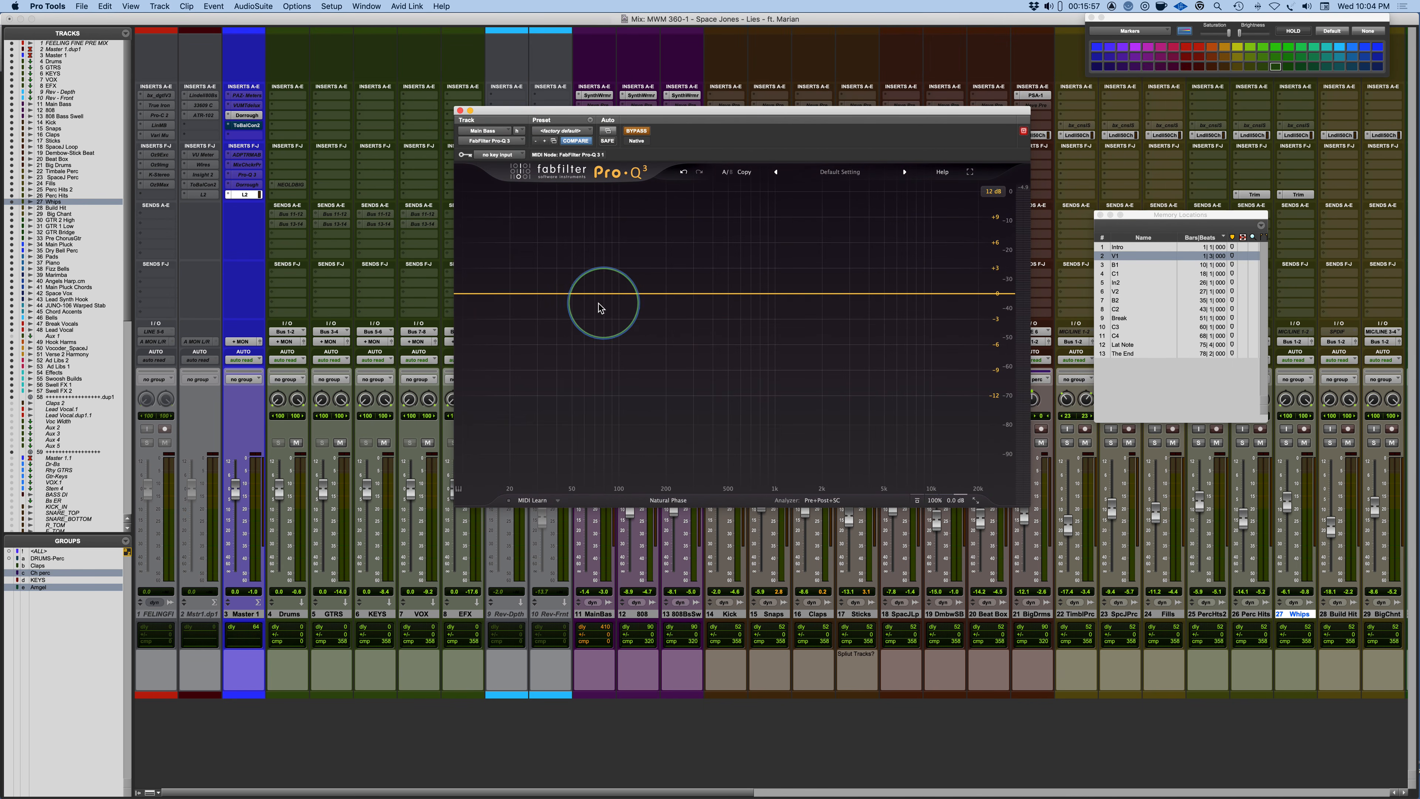
{"action": "left_click_drag", "start_coordinate": [590, 293], "coordinate": [600, 233]}
{"action": "scroll", "coordinate": [602, 252], "scroll_direction": "up", "scroll_amount": 4}
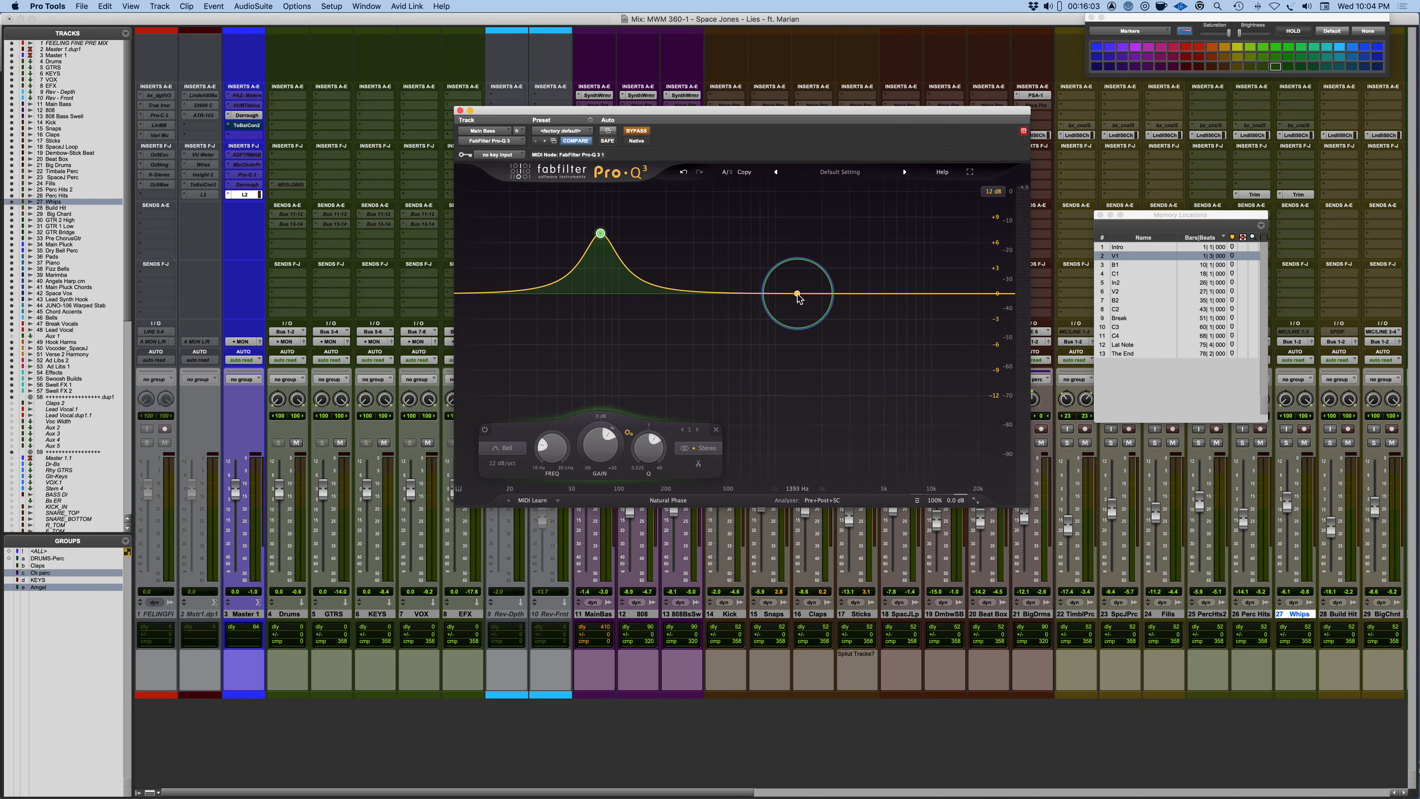
{"action": "left_click_drag", "start_coordinate": [797, 294], "coordinate": [781, 231]}
{"action": "scroll", "coordinate": [788, 267], "scroll_direction": "up", "scroll_amount": 8}
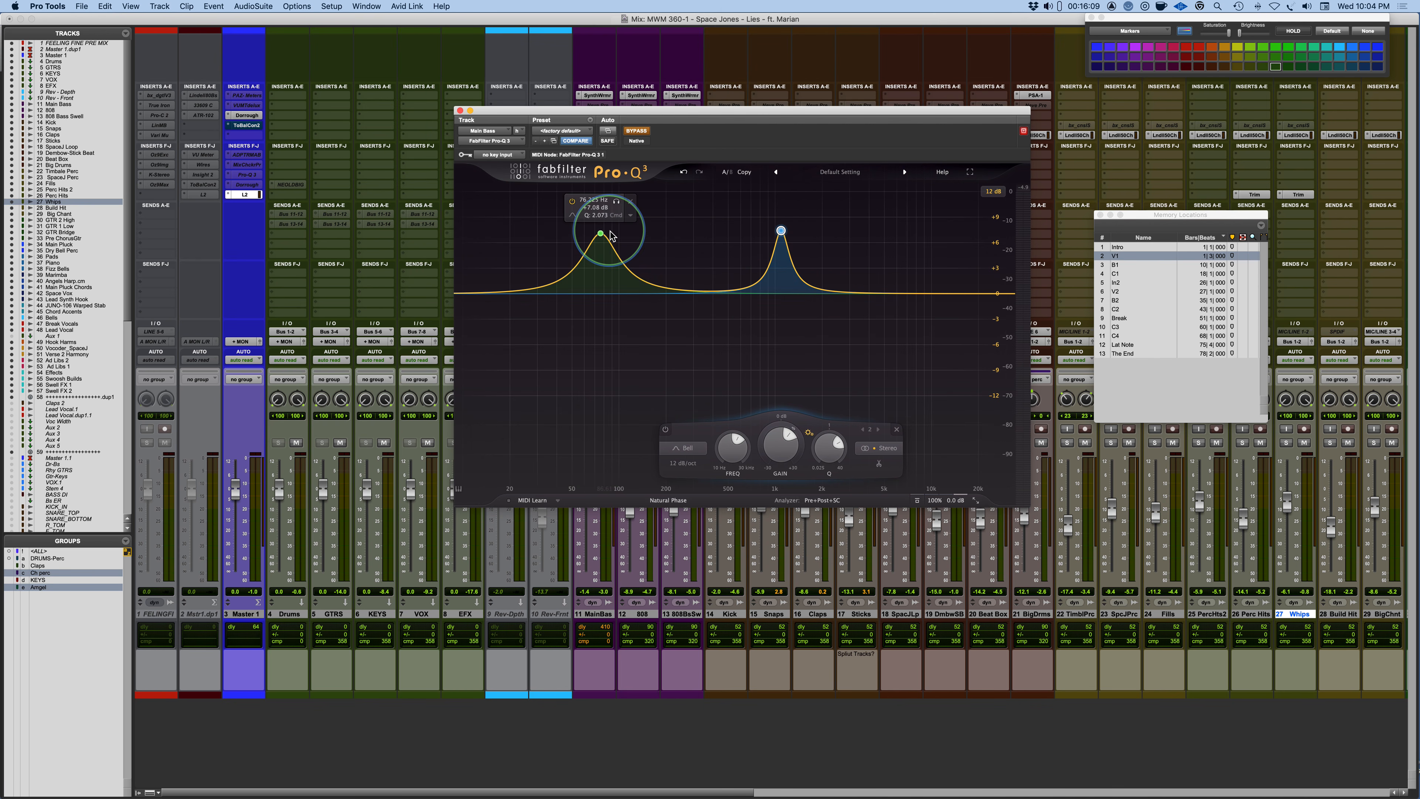
- Adjust the low bell to about +8 dB near 75 Hz and add a 12 dB/oct low cut at about 10 Hz
{"action": "left_click_drag", "start_coordinate": [600, 232], "coordinate": [599, 225]}
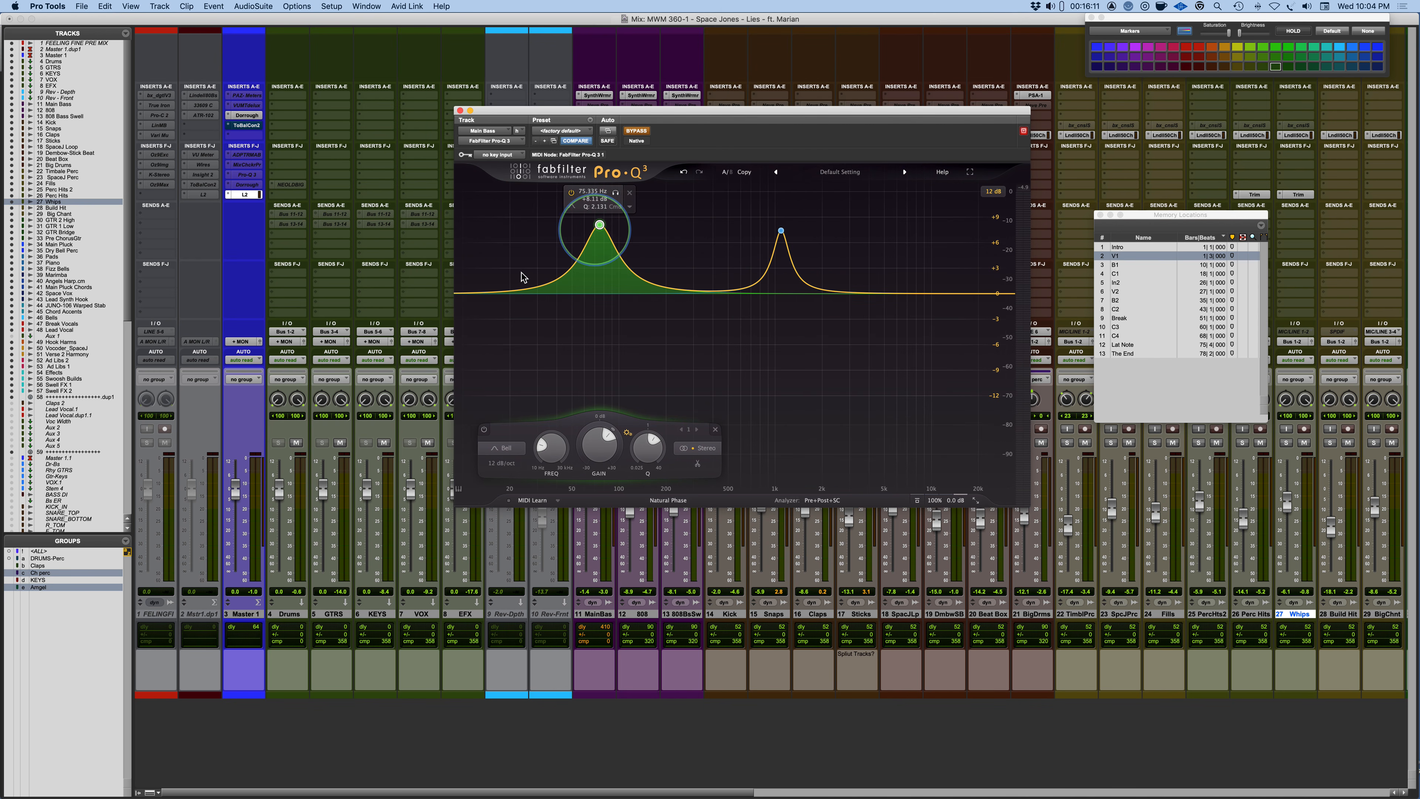
{"action": "left_click", "coordinate": [465, 293]}
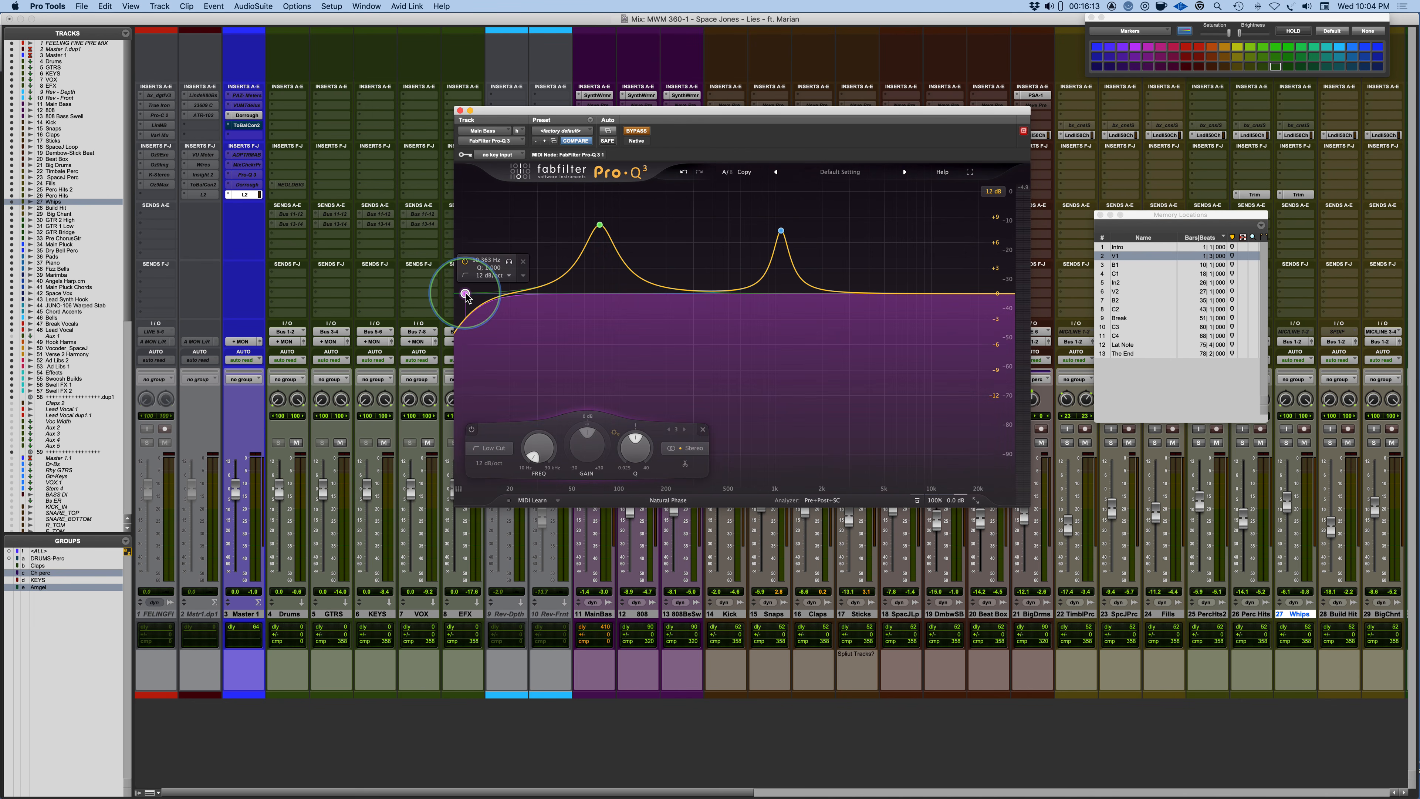
- Change the Main Bass Pro-Q 3 low cut to a high shelf of about -3 dB at 10 Hz and close the plug-in
{"action": "left_click", "coordinate": [465, 275]}
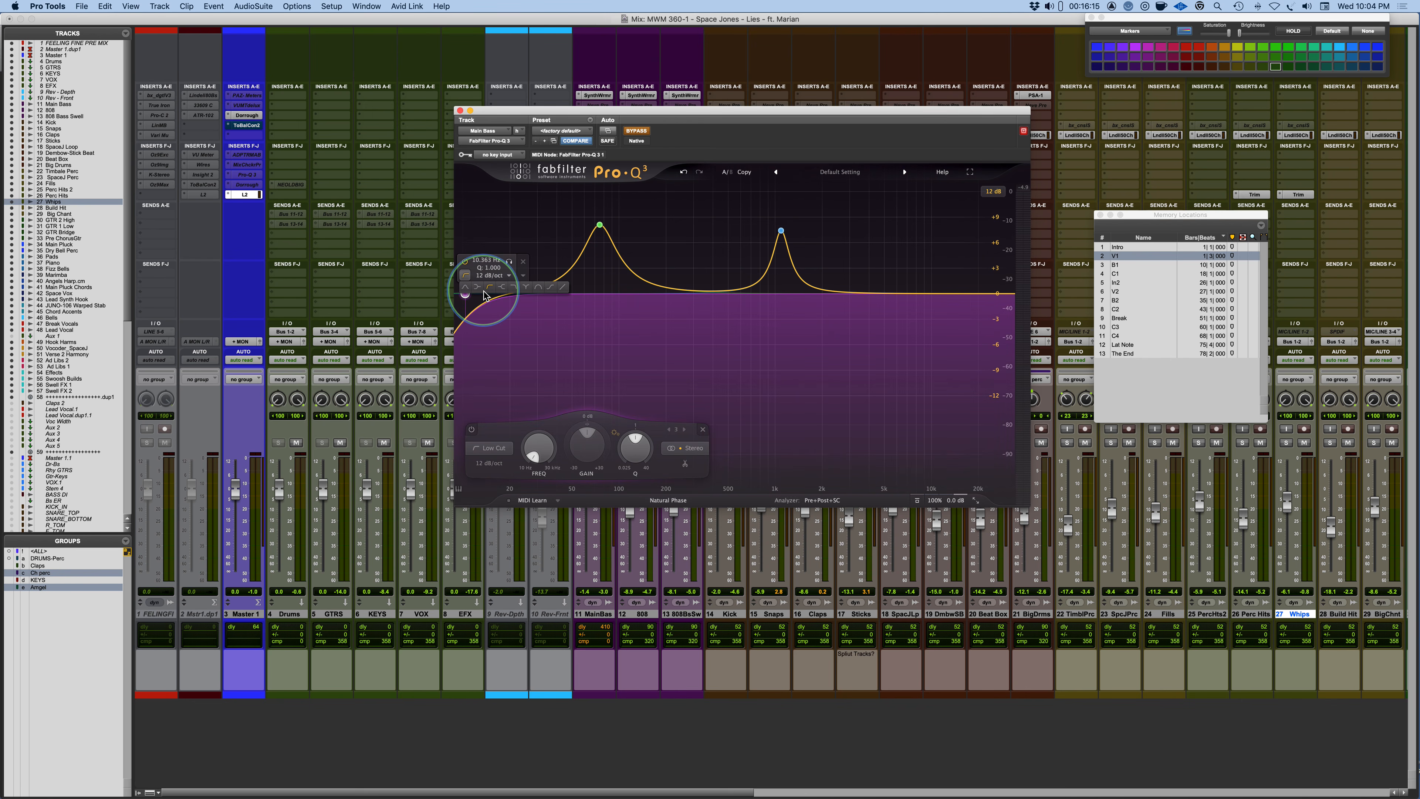
{"action": "left_click", "coordinate": [503, 286]}
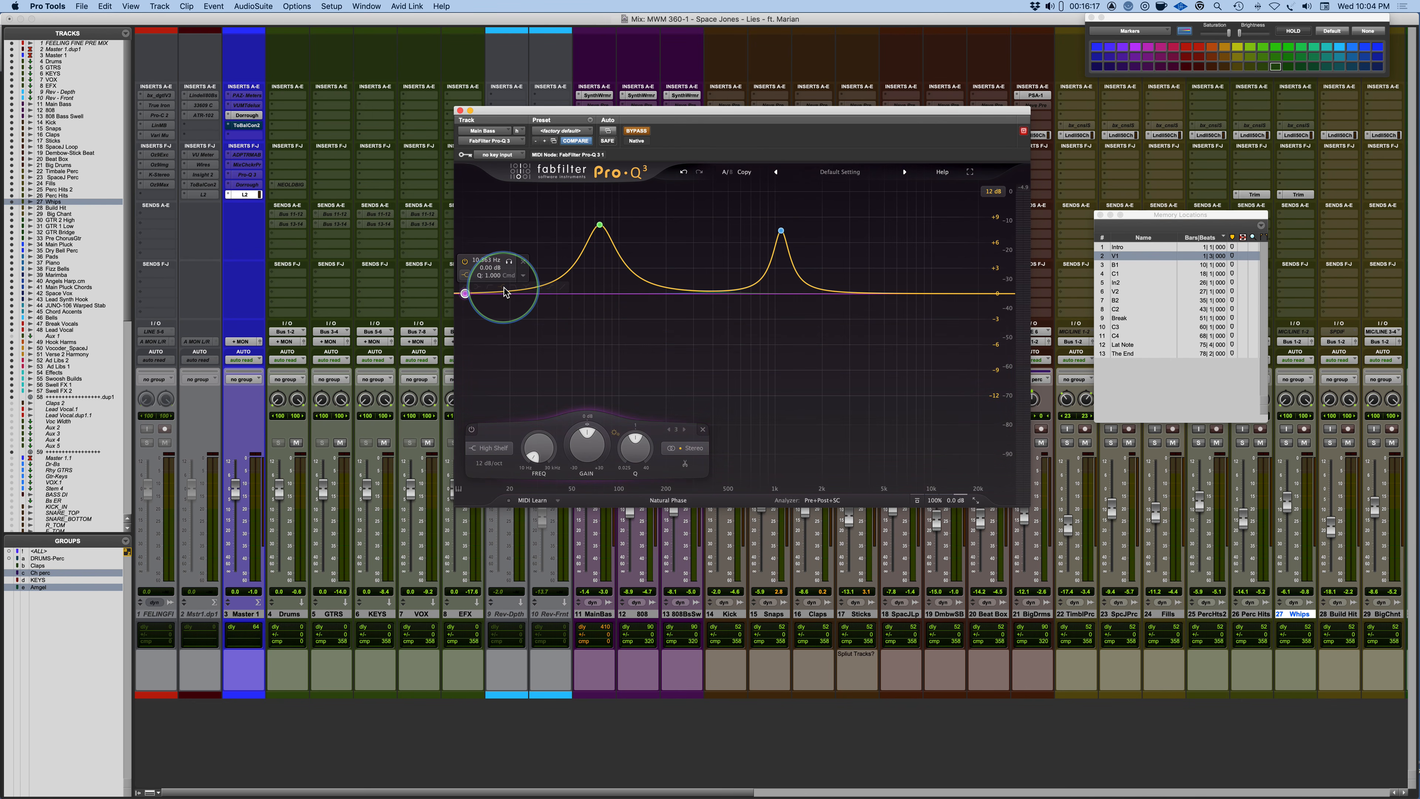
{"action": "left_click_drag", "start_coordinate": [463, 294], "coordinate": [458, 323]}
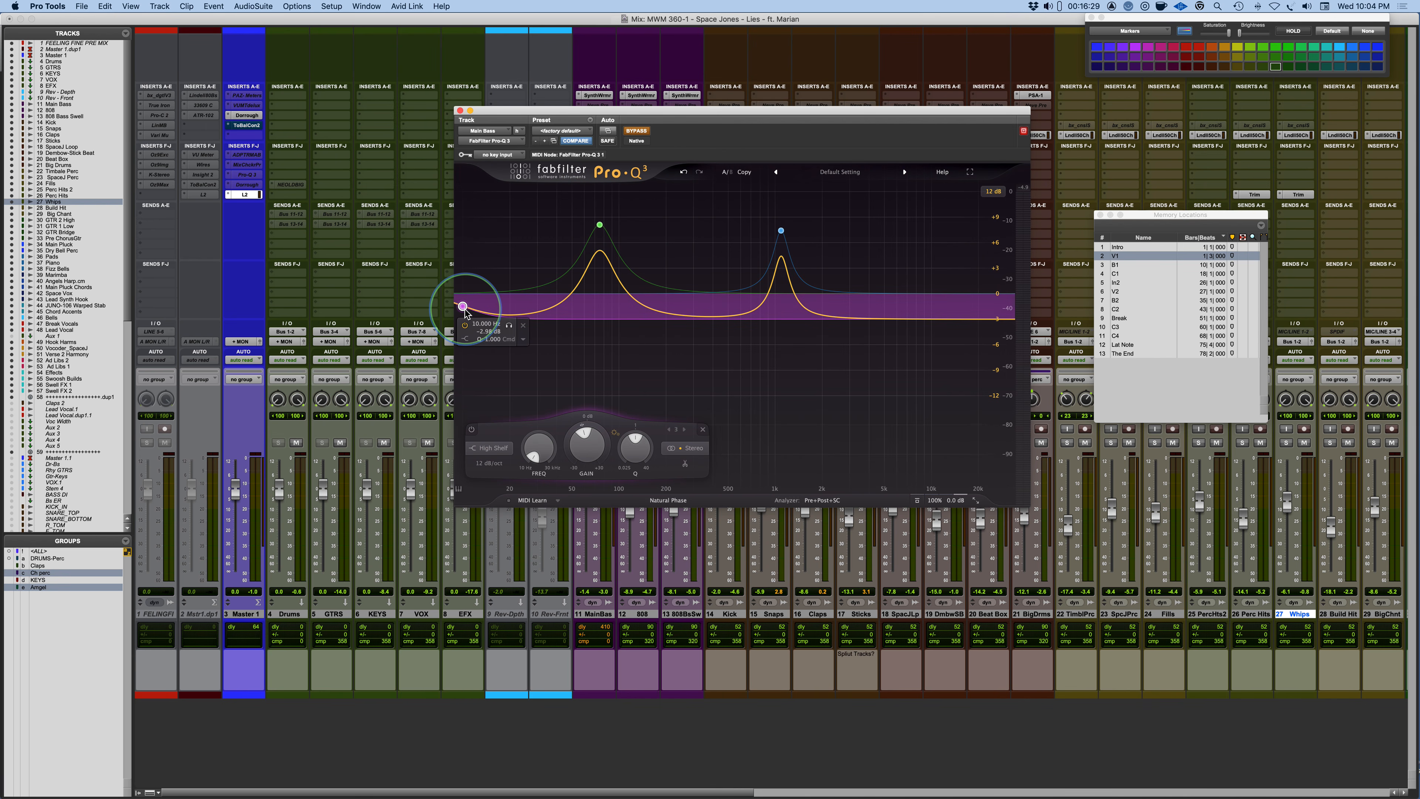
{"action": "left_click_drag", "start_coordinate": [464, 314], "coordinate": [463, 316]}
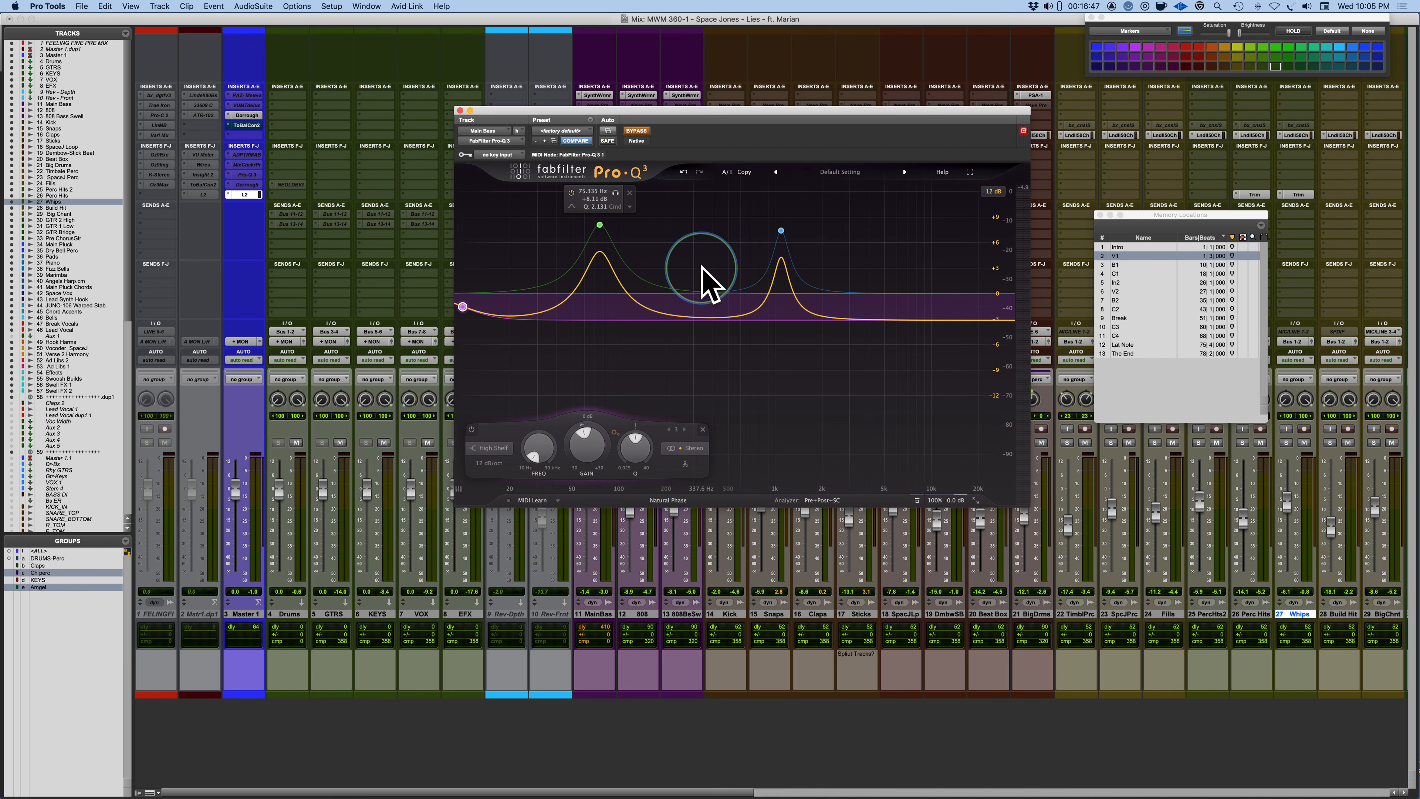
{"action": "left_click", "coordinate": [459, 110]}
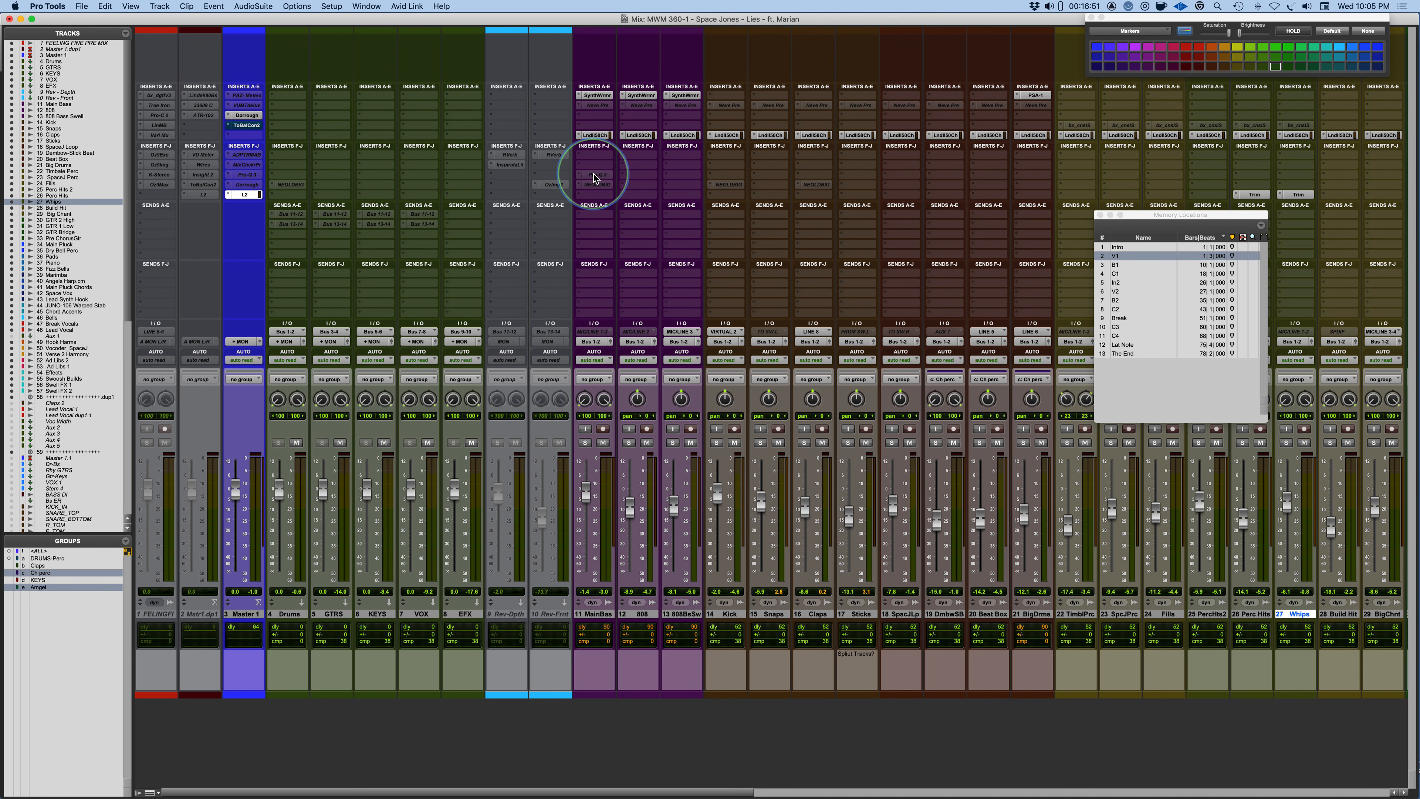
- Examine the Lindell 50 Channel controls on the Main Bass track and close the plug-in window
{"action": "left_click", "coordinate": [594, 135]}
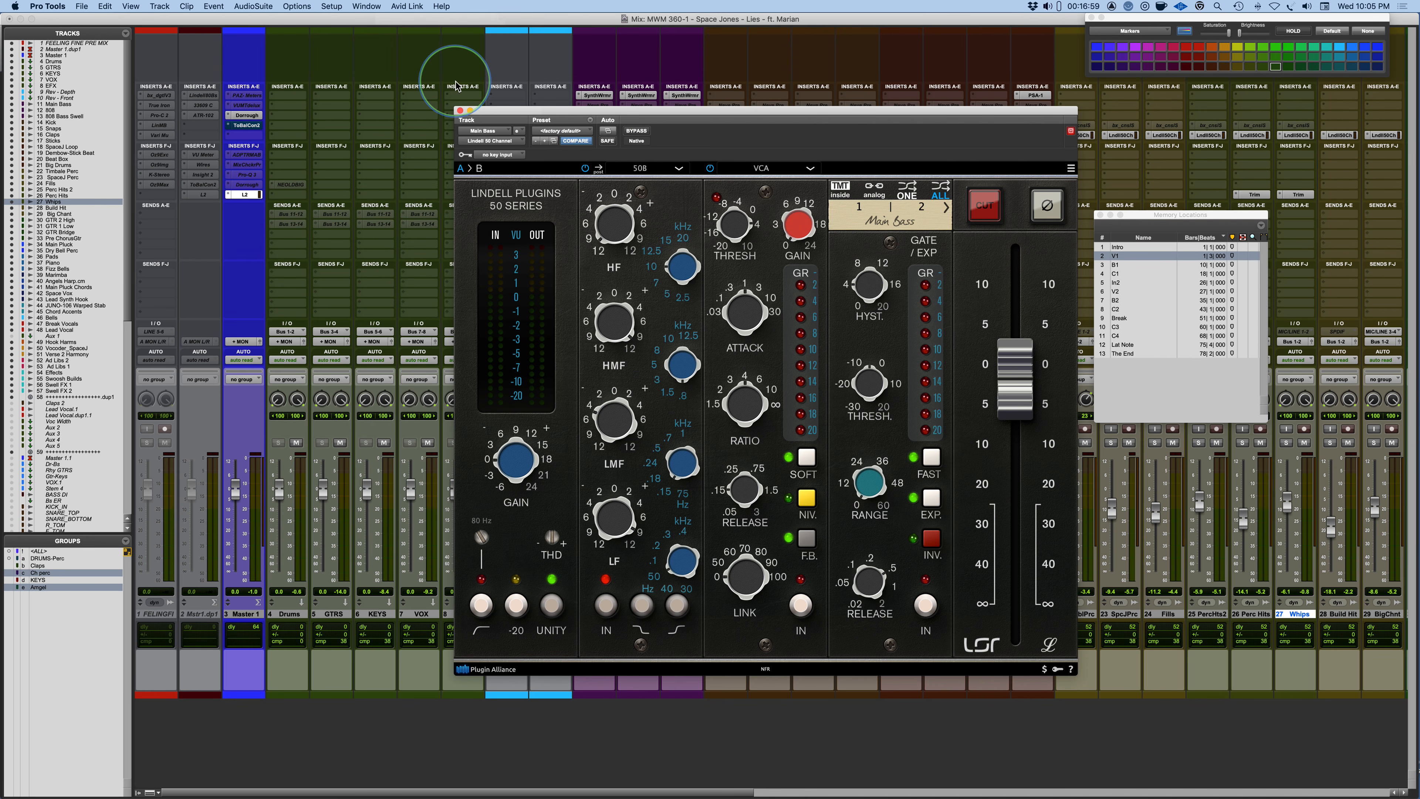
{"action": "left_click", "coordinate": [459, 111]}
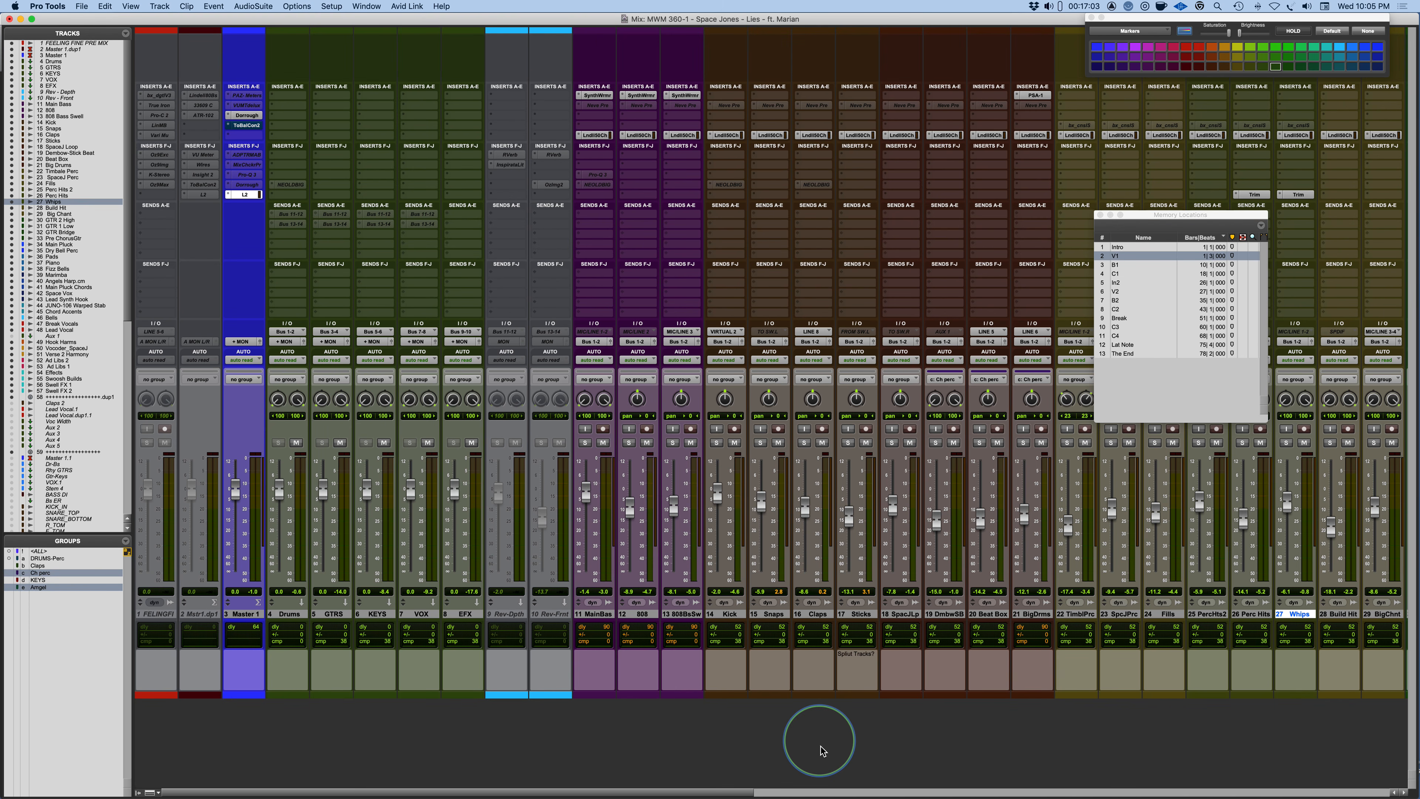
{"action": "scroll", "coordinate": [805, 767], "scroll_direction": "right", "scroll_amount": 5}
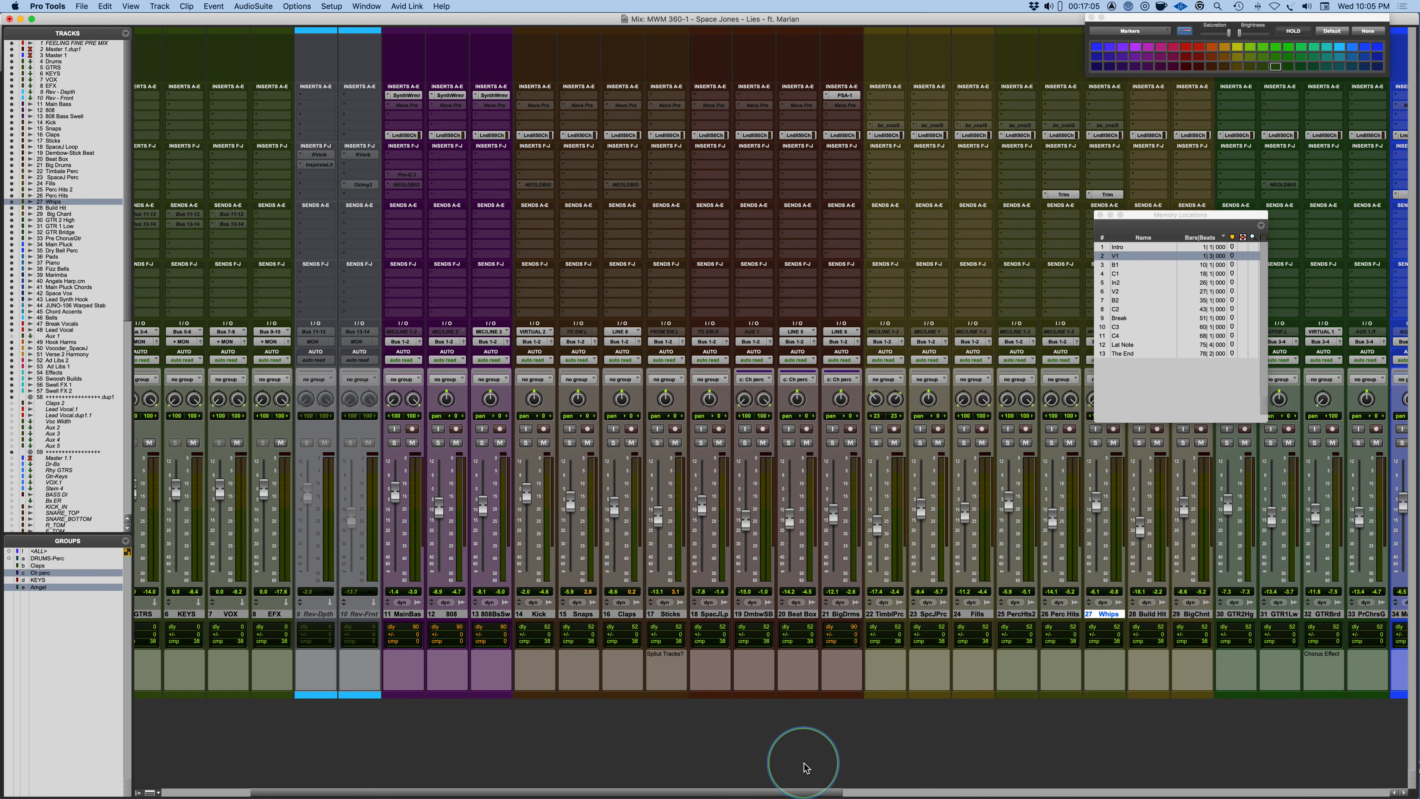
{"action": "scroll", "coordinate": [503, 750], "scroll_direction": "left", "scroll_amount": 5}
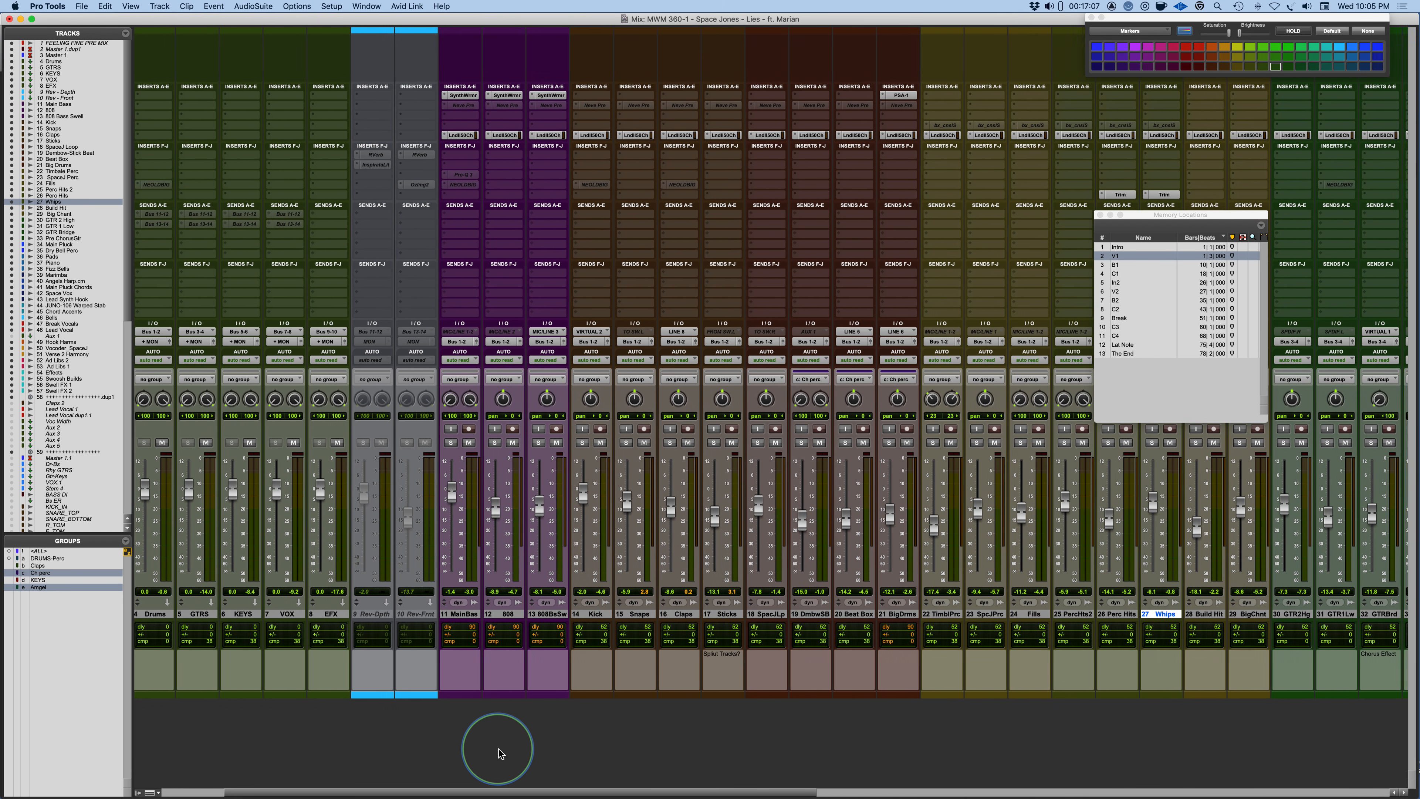
- Mute the VOX, EFX, KEYS and GTRS submix tracks so only the drums and bass are heard
{"action": "left_click", "coordinate": [427, 442]}
{"action": "left_click", "coordinate": [471, 442]}
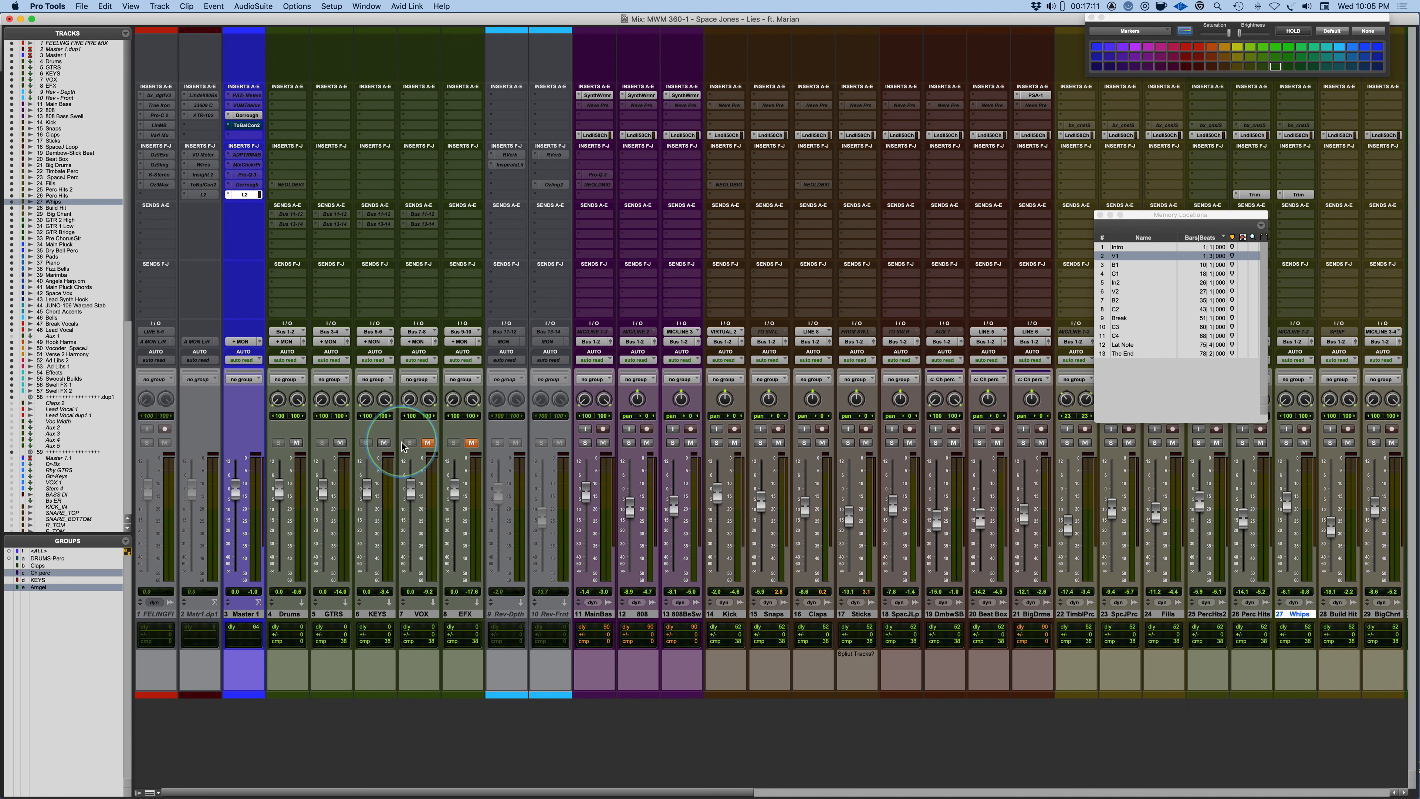
{"action": "left_click", "coordinate": [384, 443]}
{"action": "left_click", "coordinate": [340, 442]}
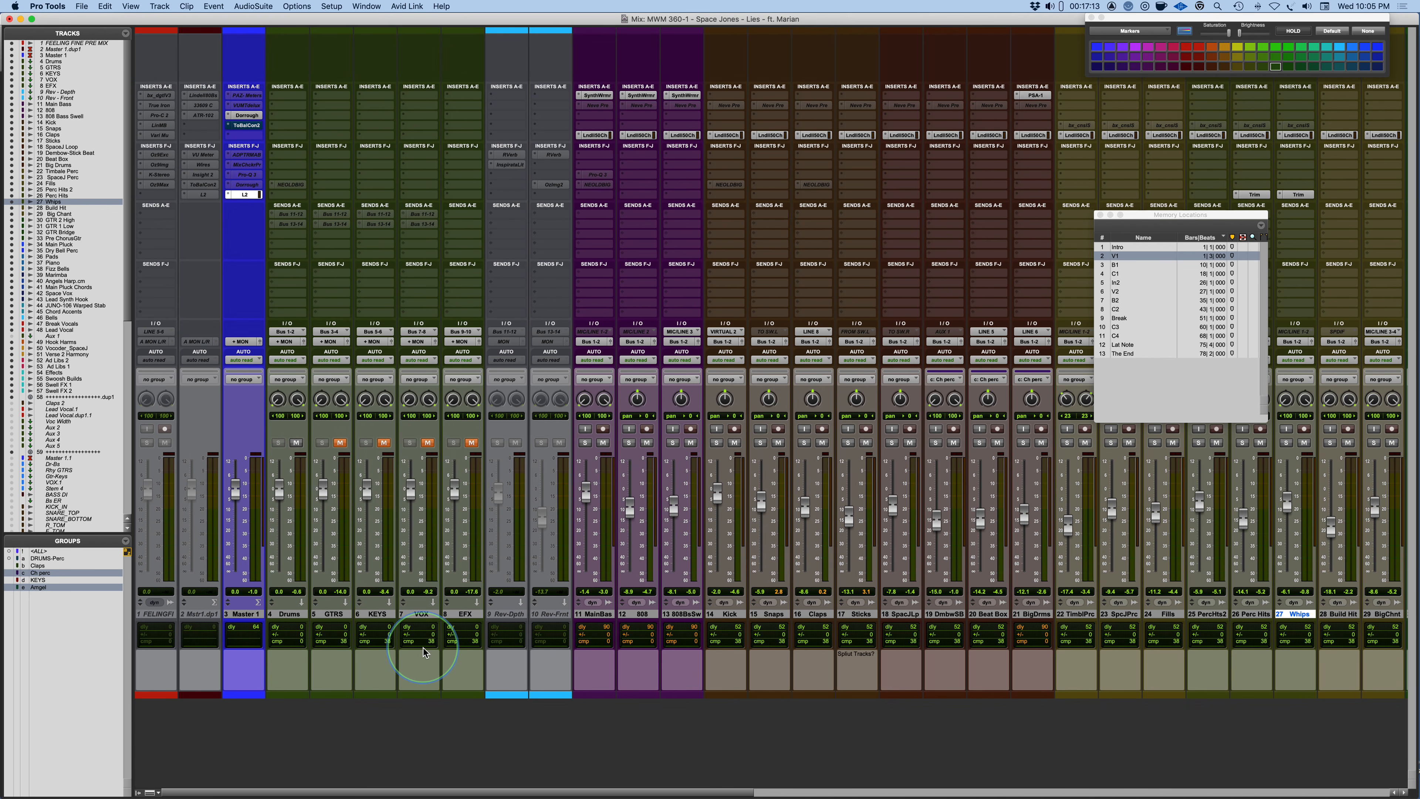
- Play from memory location C1 and compare tracks 11 Main Bass through 21 Big Drums with their Lindell 50 Channels bypassed and re-enabled
{"action": "left_click", "coordinate": [1127, 274]}
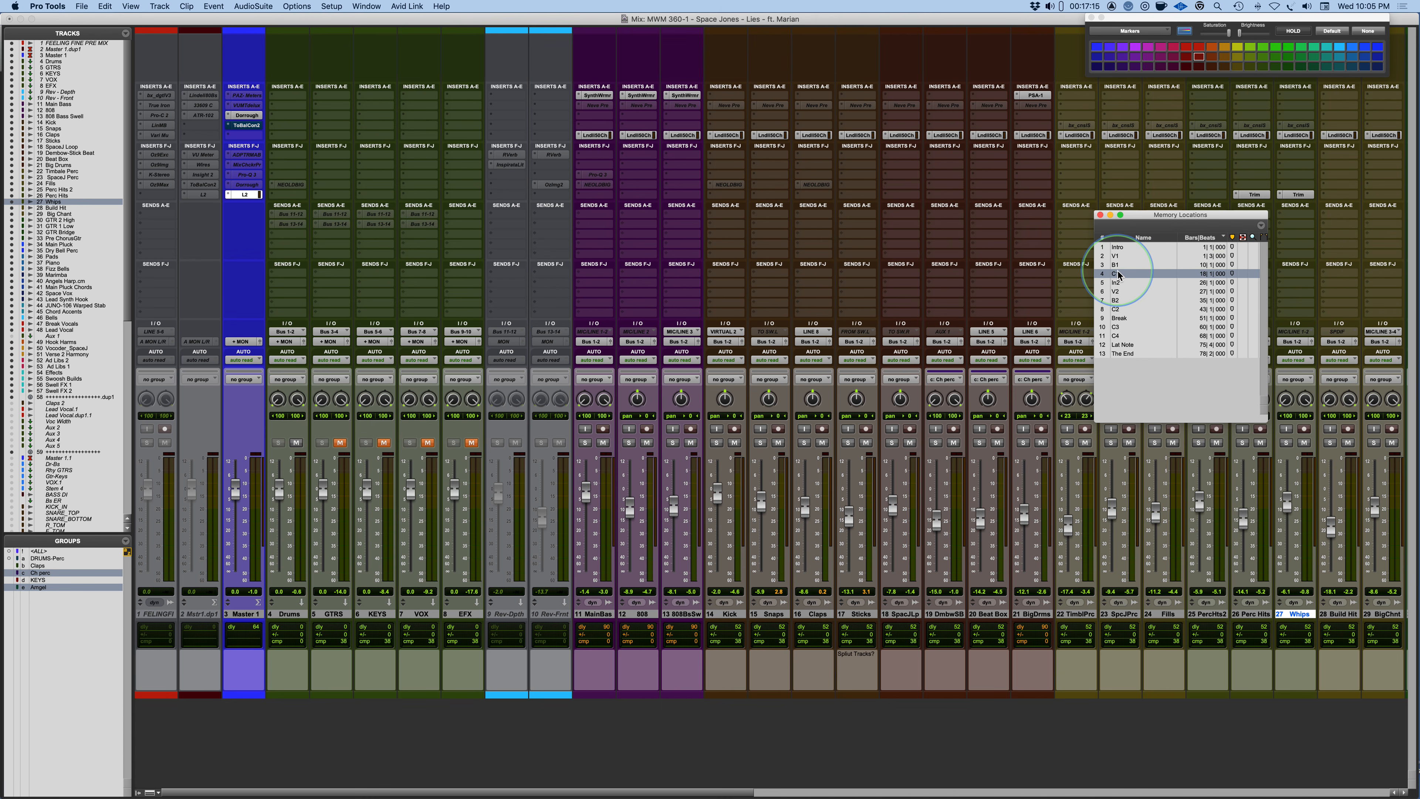
{"action": "key", "text": "space"}
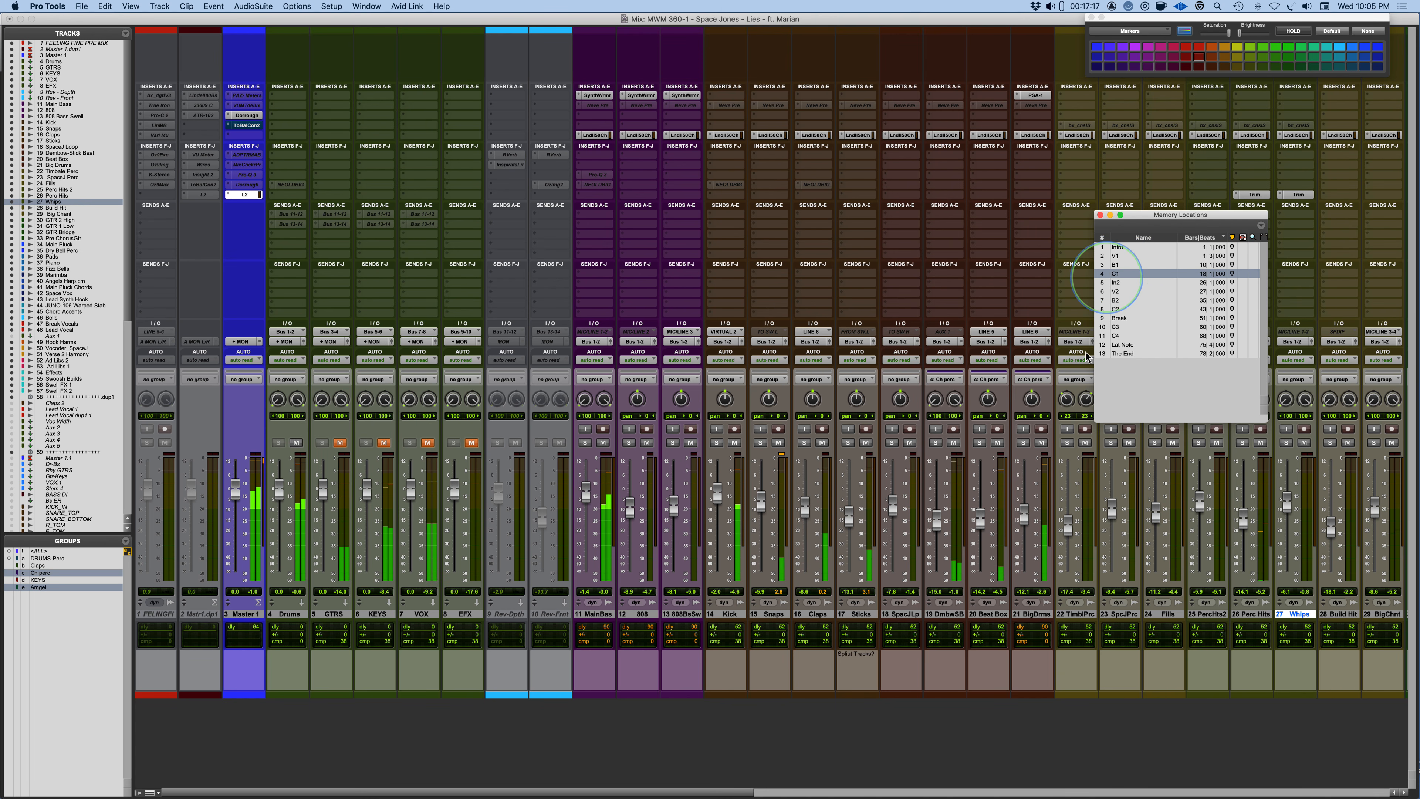
{"action": "left_click", "coordinate": [1031, 614]}
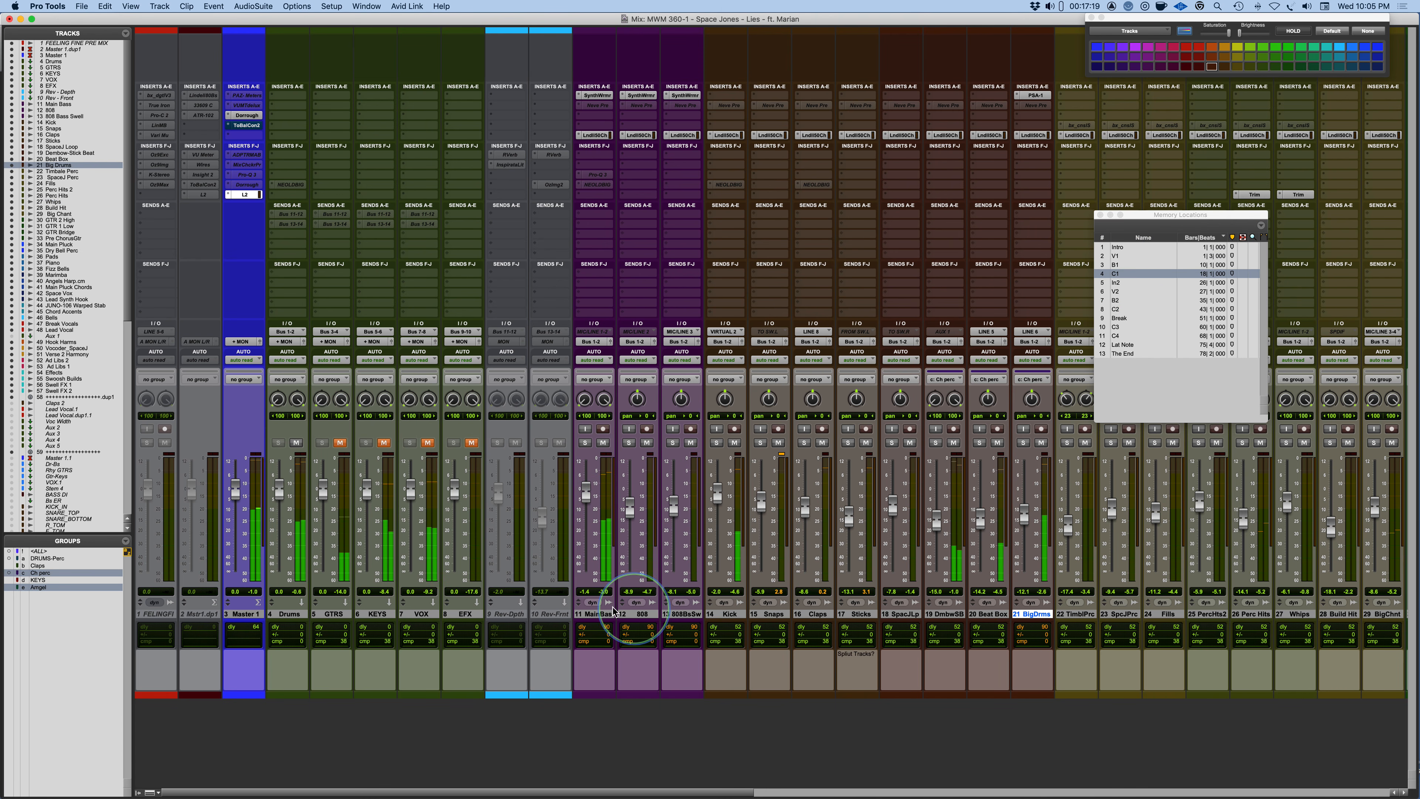
{"action": "left_click", "coordinate": [593, 614], "text": "shift"}
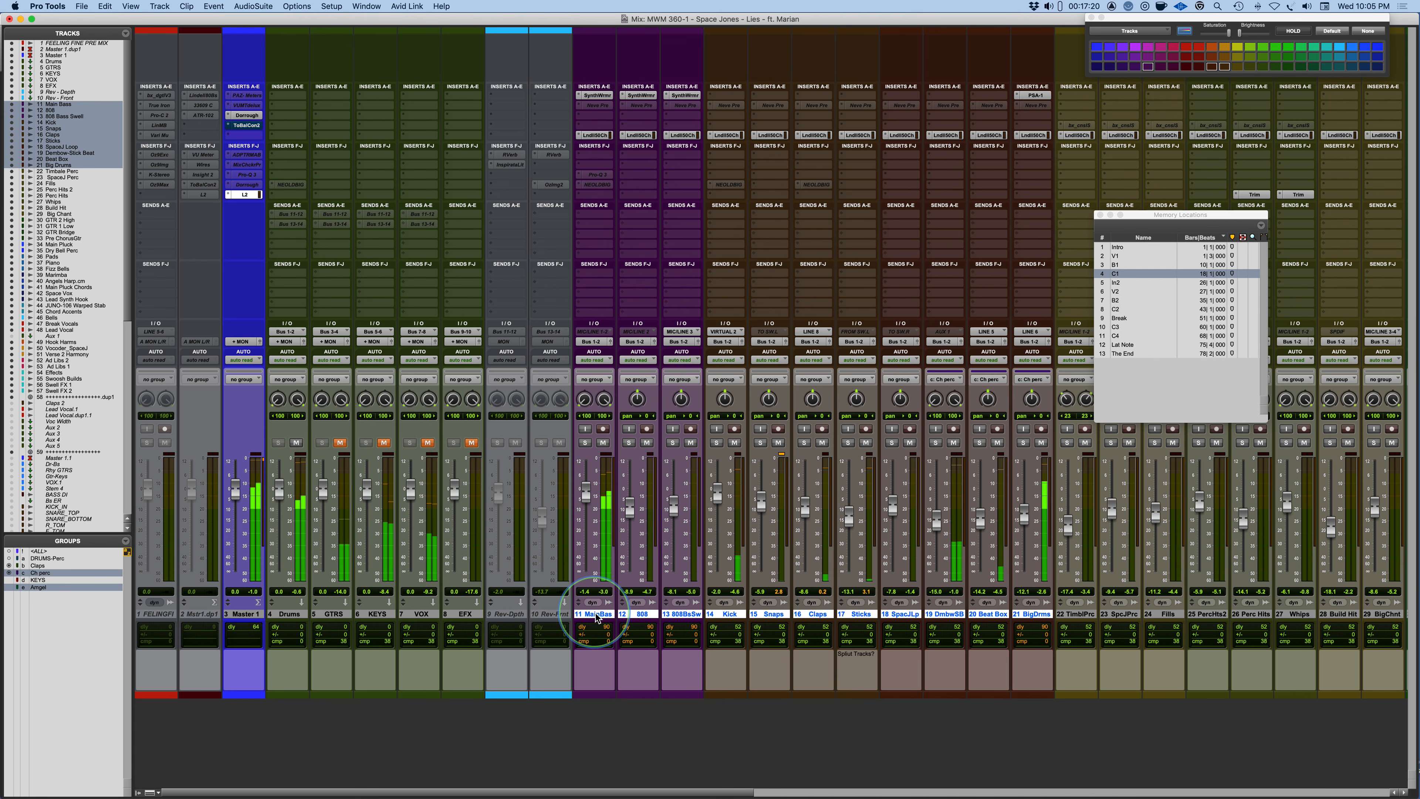
{"action": "left_click", "coordinate": [816, 135], "text": "alt+shift+super"}
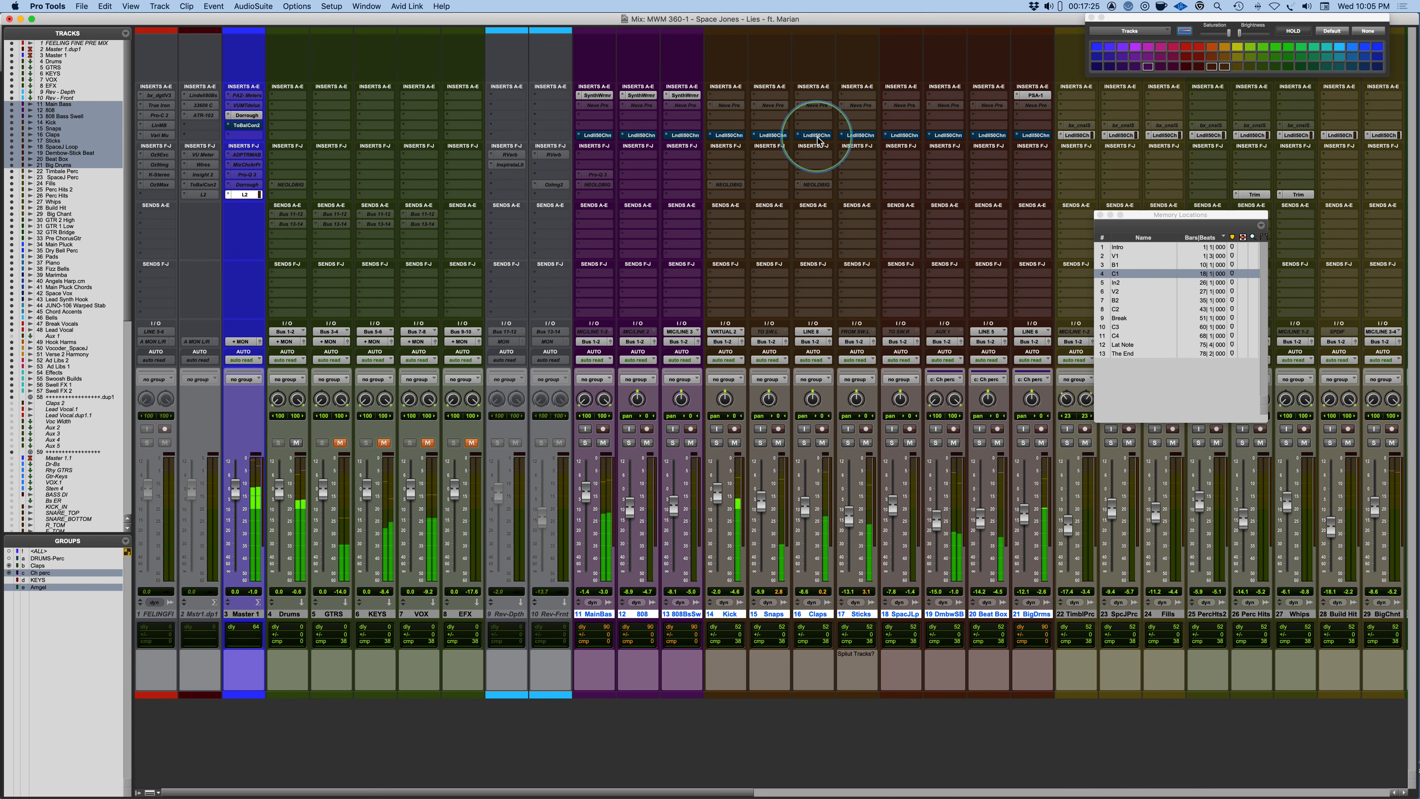
{"action": "left_click", "coordinate": [817, 136], "text": "alt+shift+super"}
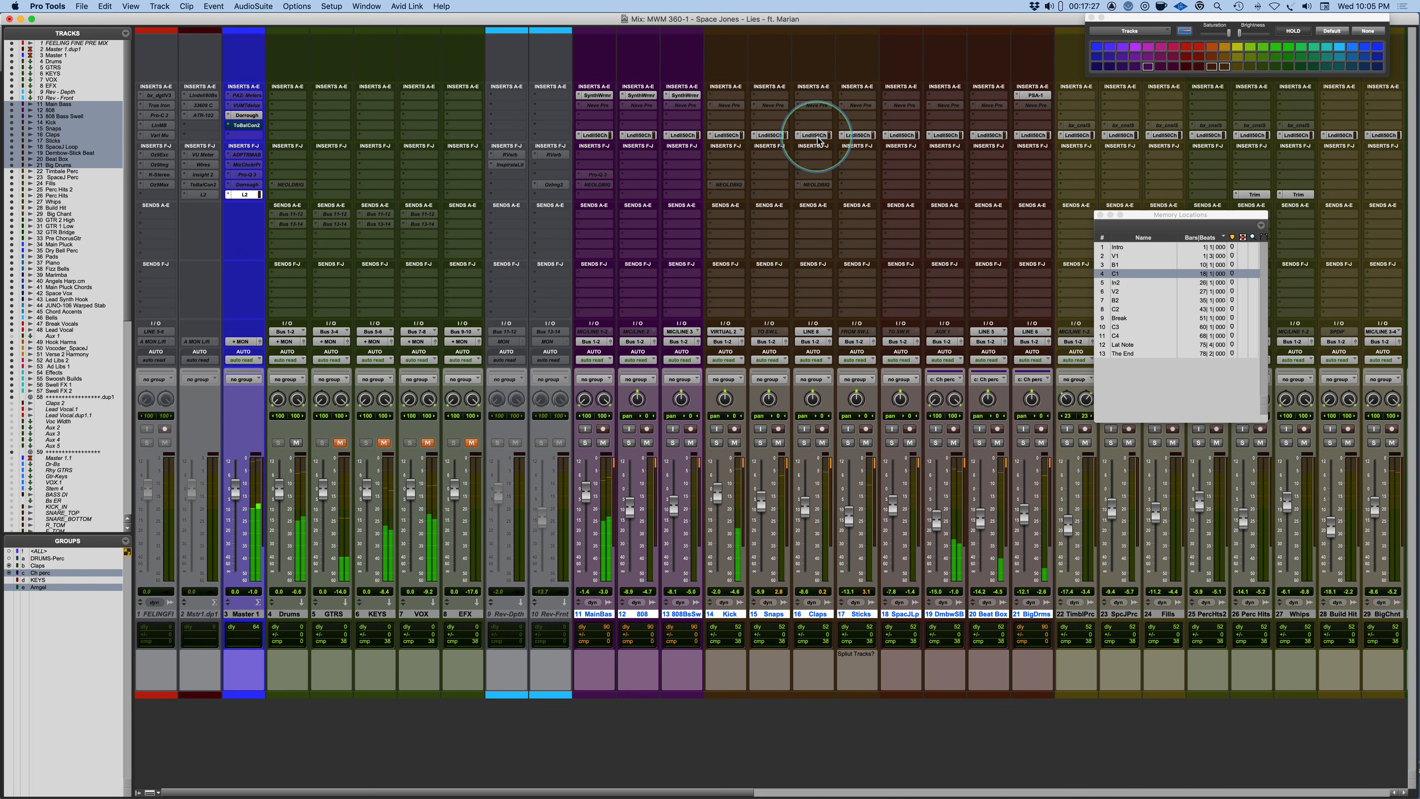
- Extend the track selection through track 29 Big Chant to include the remaining percussion tracks
{"action": "scroll", "coordinate": [1071, 610], "scroll_direction": "right", "scroll_amount": 10}
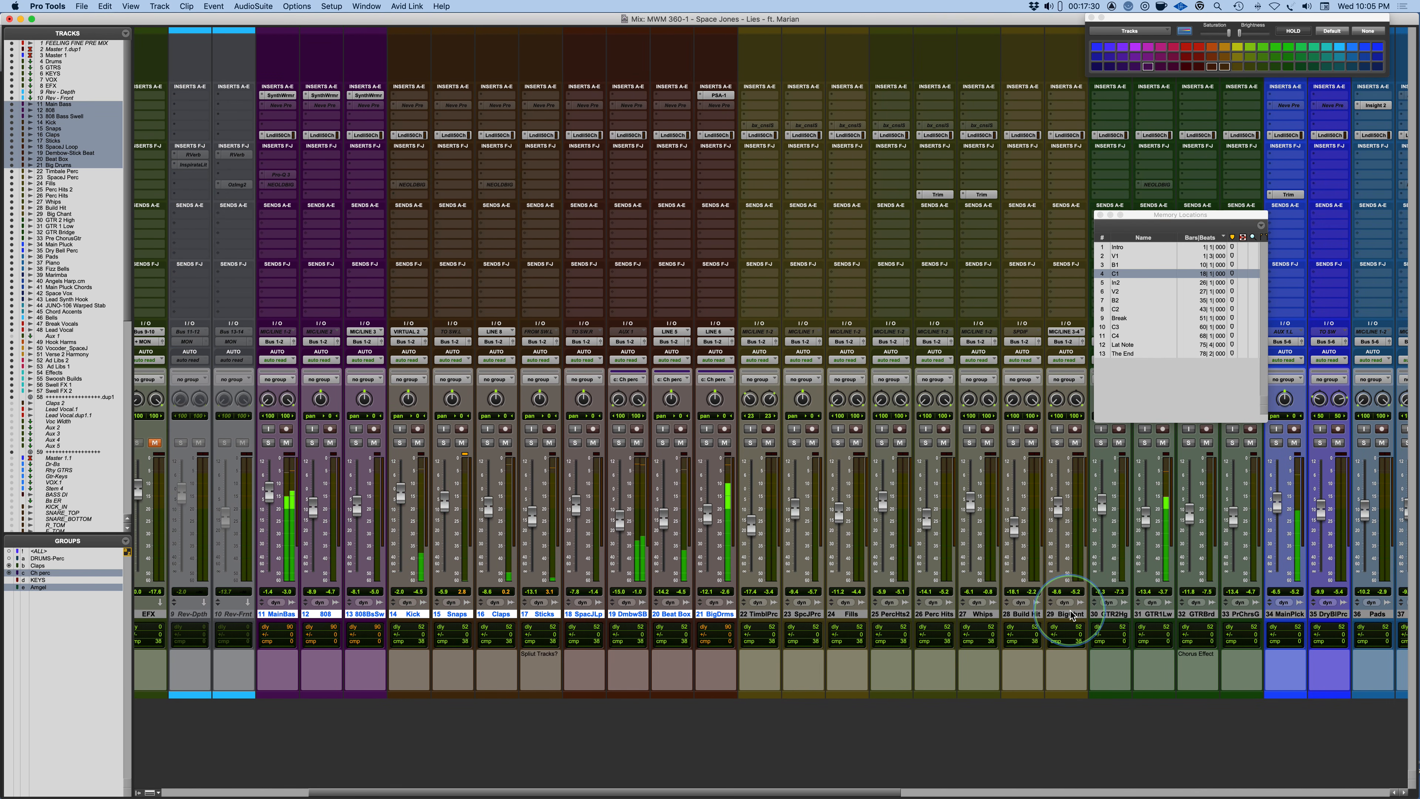
{"action": "left_click", "coordinate": [1069, 613], "text": "shift"}
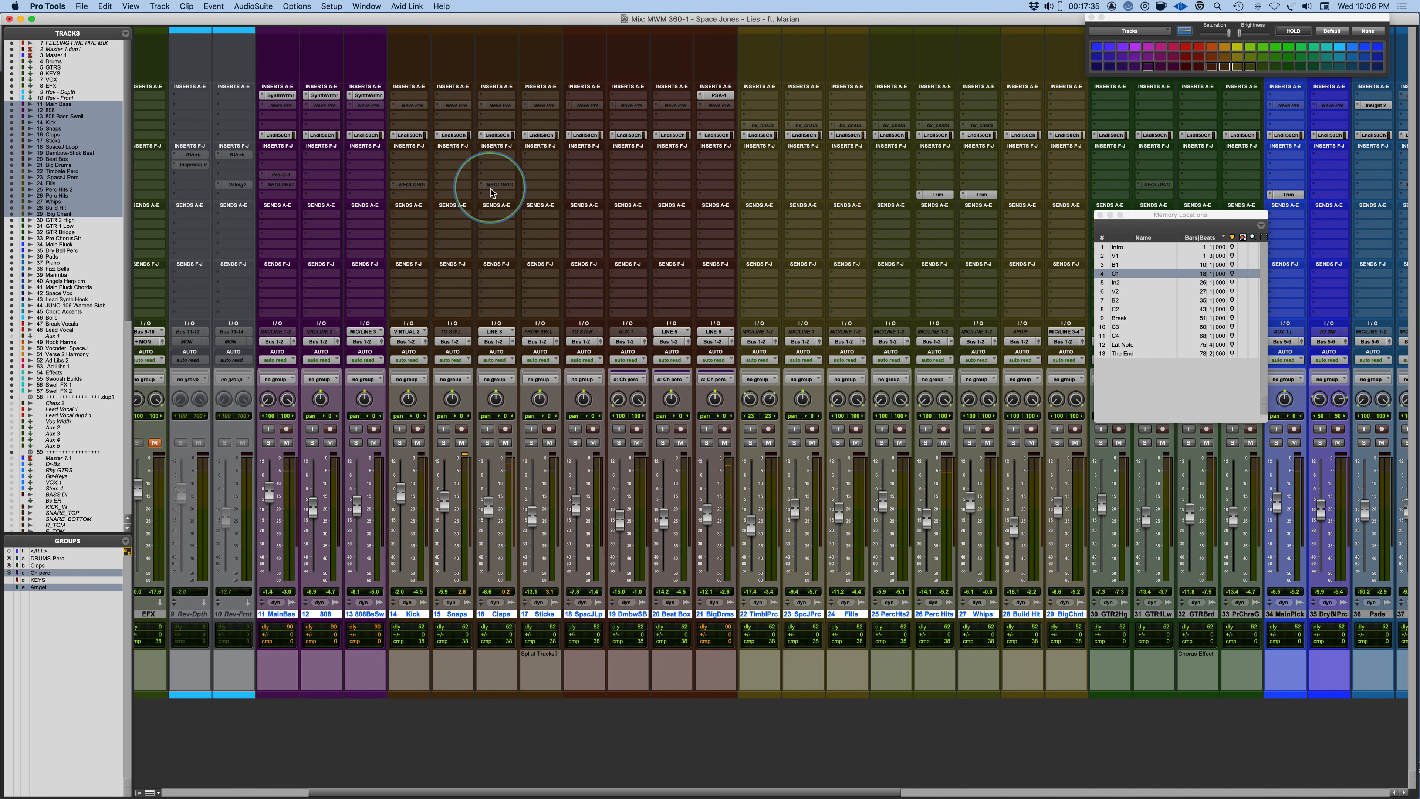
{"action": "scroll", "coordinate": [394, 170], "scroll_direction": "right", "scroll_amount": 1}
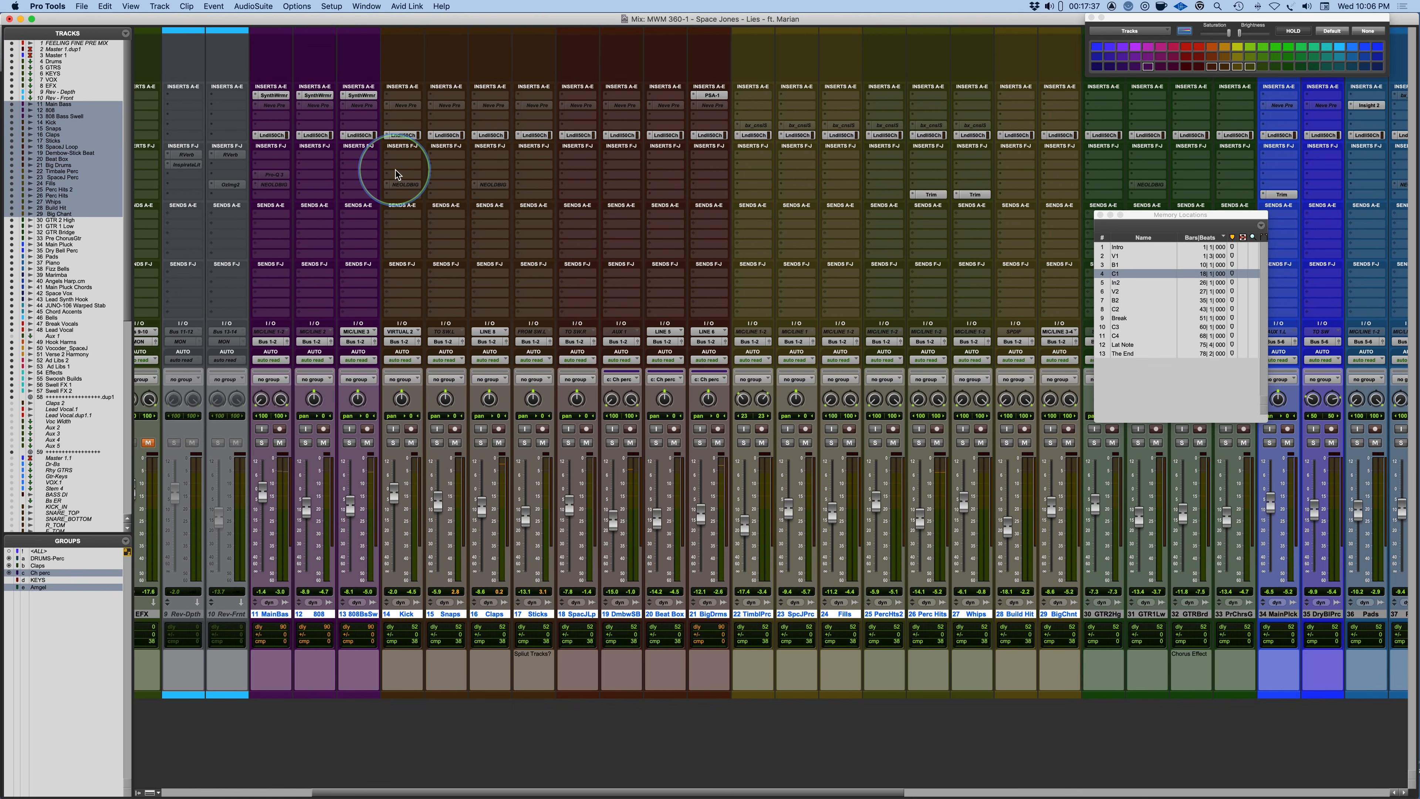
- Examine the Lindell 50 Channel settings on the Claps, Snaps and Sticks tracks, keeping their inserts accessible, and close the plug-in window
{"action": "left_click", "coordinate": [485, 135]}
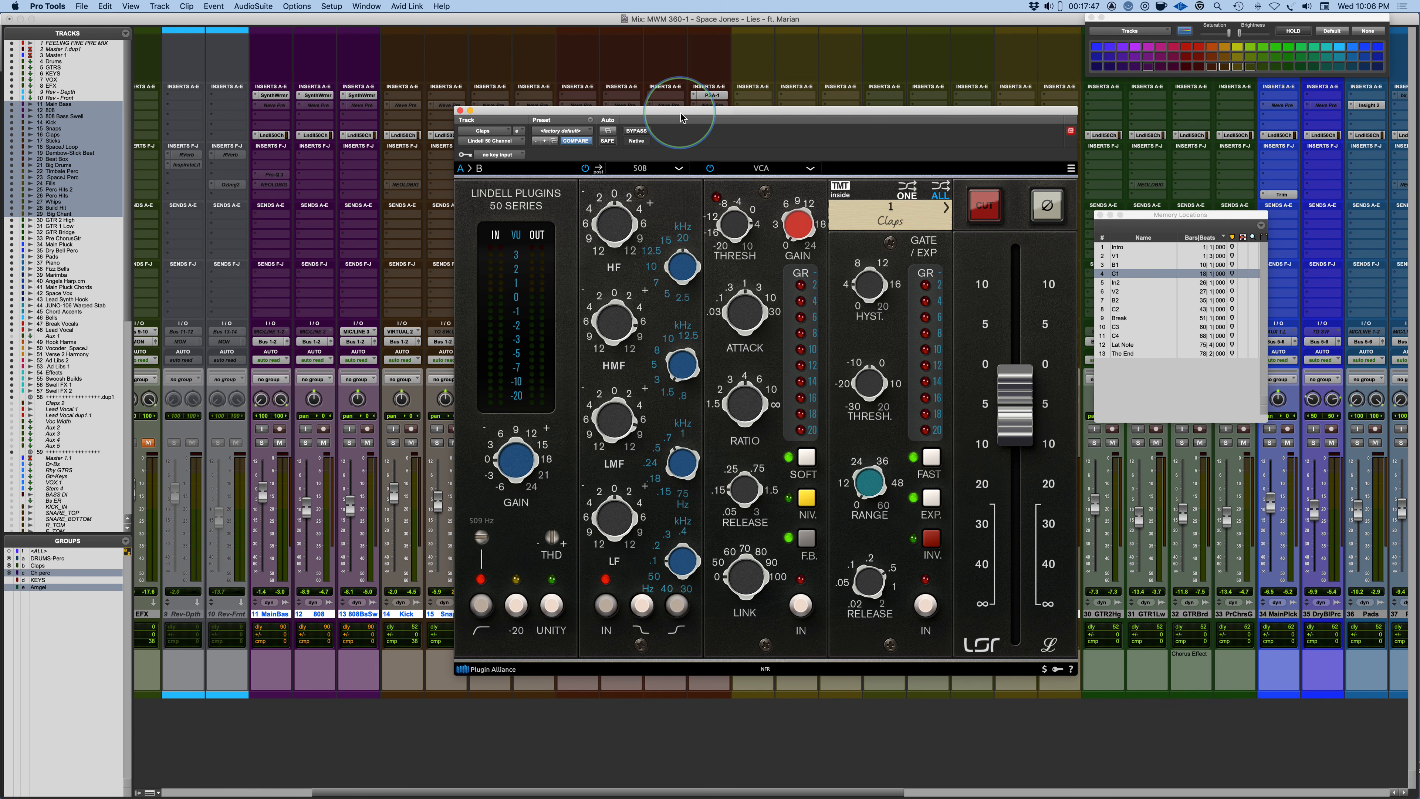
{"action": "left_click_drag", "start_coordinate": [680, 112], "coordinate": [931, 90]}
{"action": "left_click", "coordinate": [446, 135]}
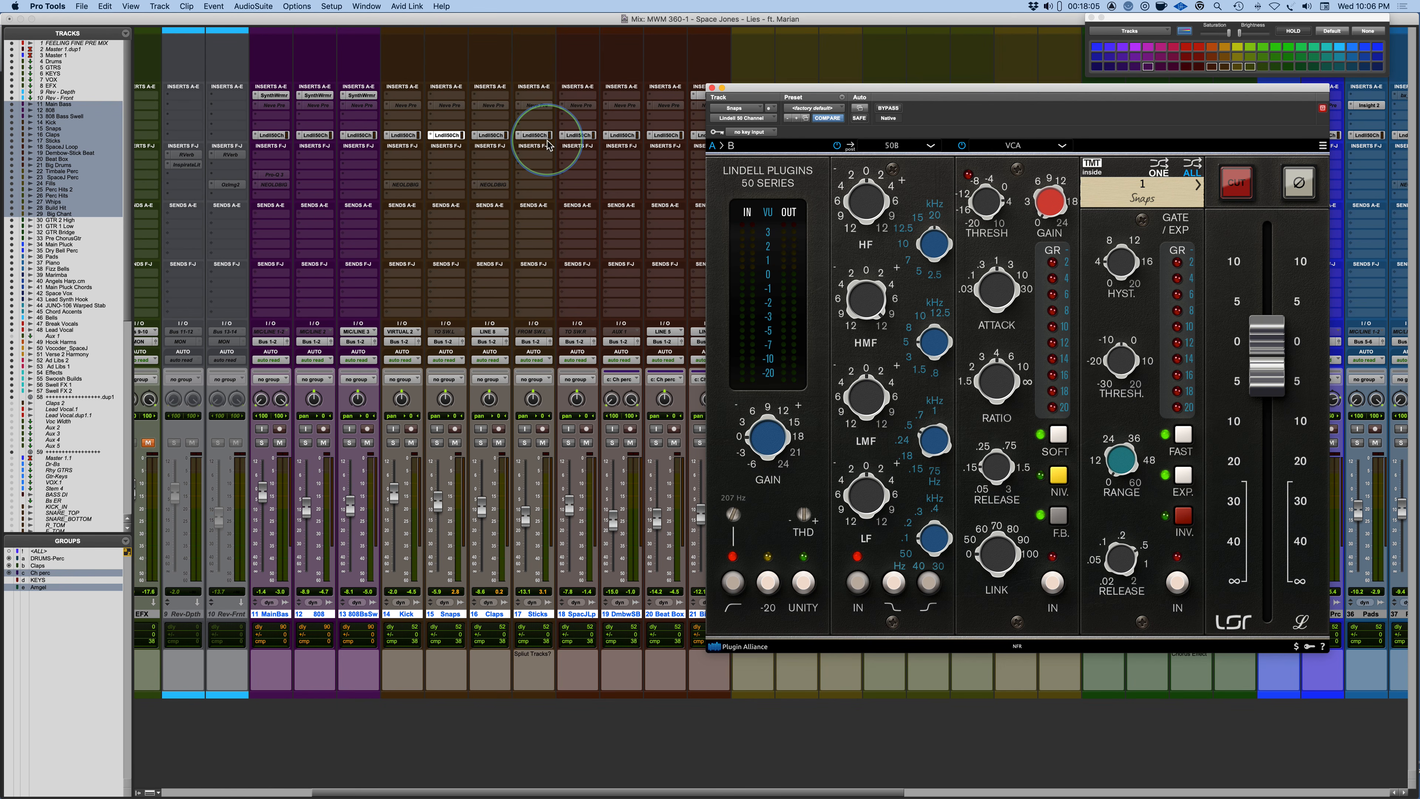
{"action": "left_click", "coordinate": [537, 136]}
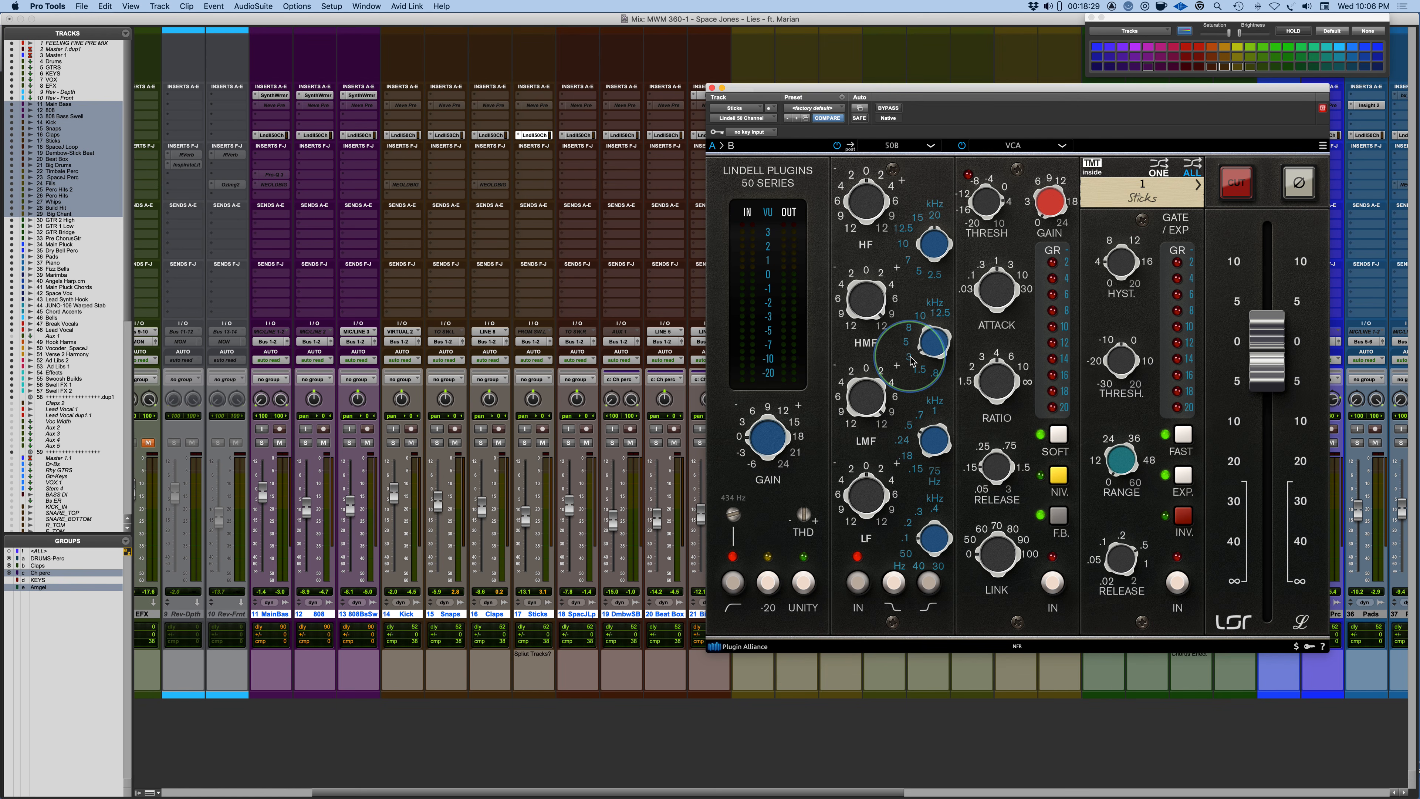
{"action": "left_click", "coordinate": [712, 88]}
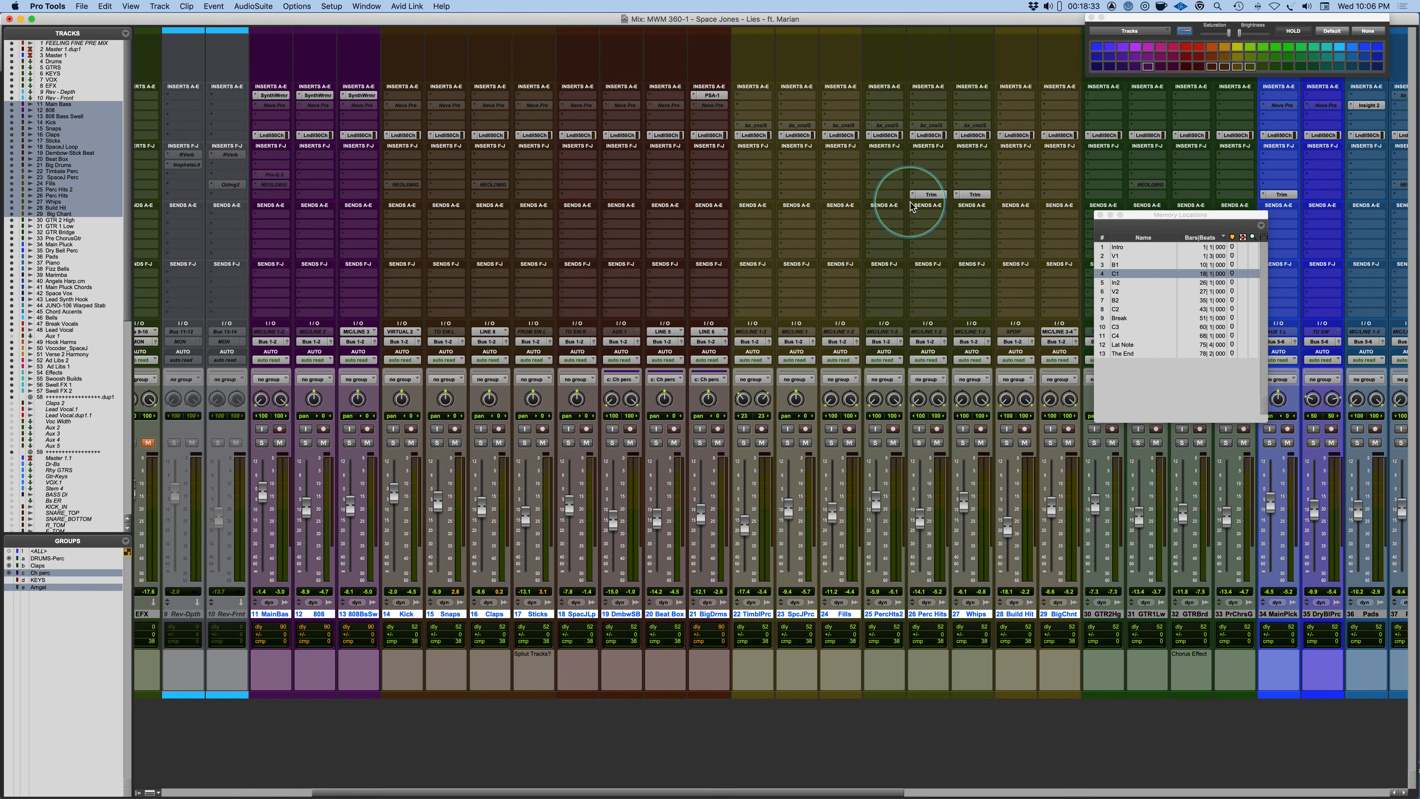
- Examine the Lindell 50 Channel settings on the Perc Hits 2, Perc Hits, Whips and Build Hit tracks and close the plug-in window
{"action": "left_click", "coordinate": [884, 135]}
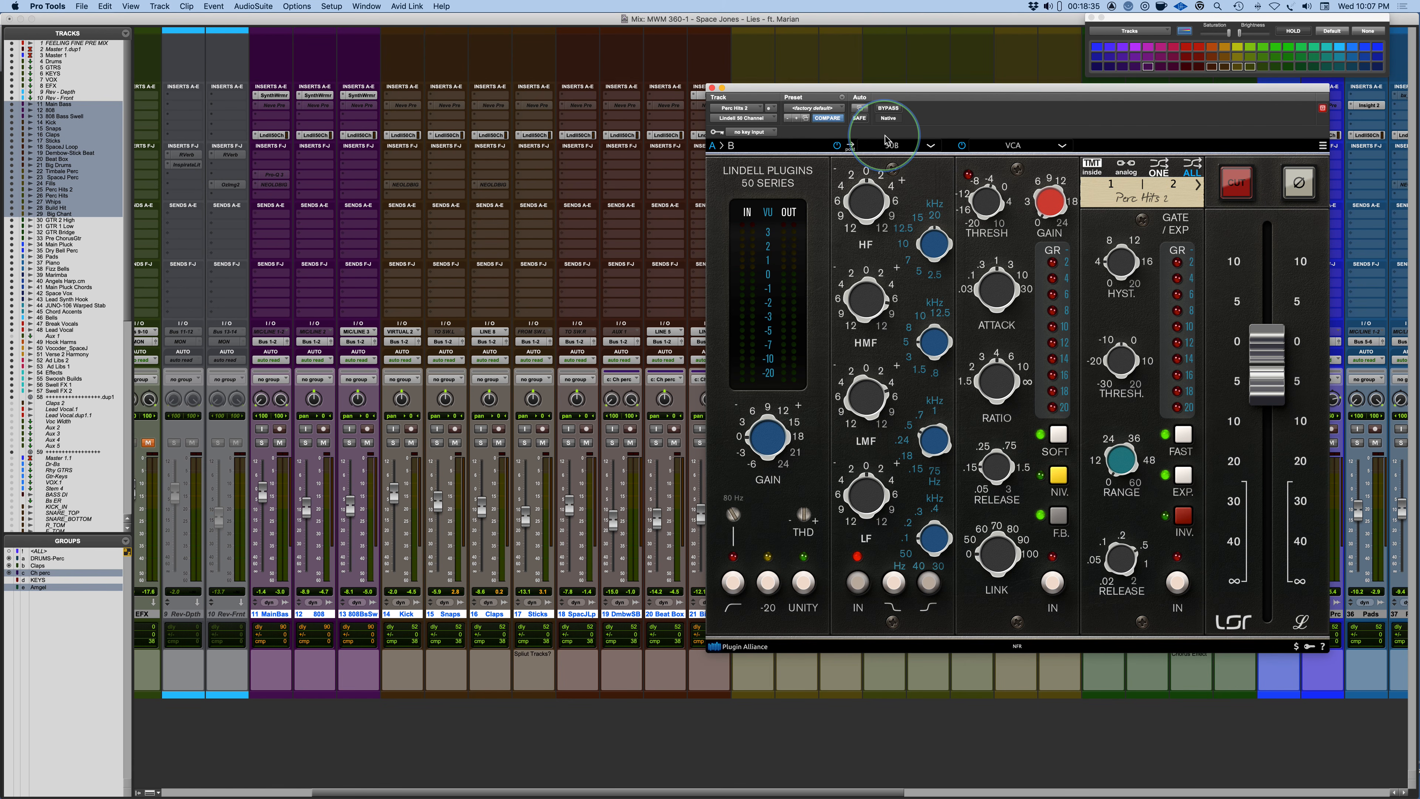
{"action": "left_click_drag", "start_coordinate": [1031, 92], "coordinate": [498, 82]}
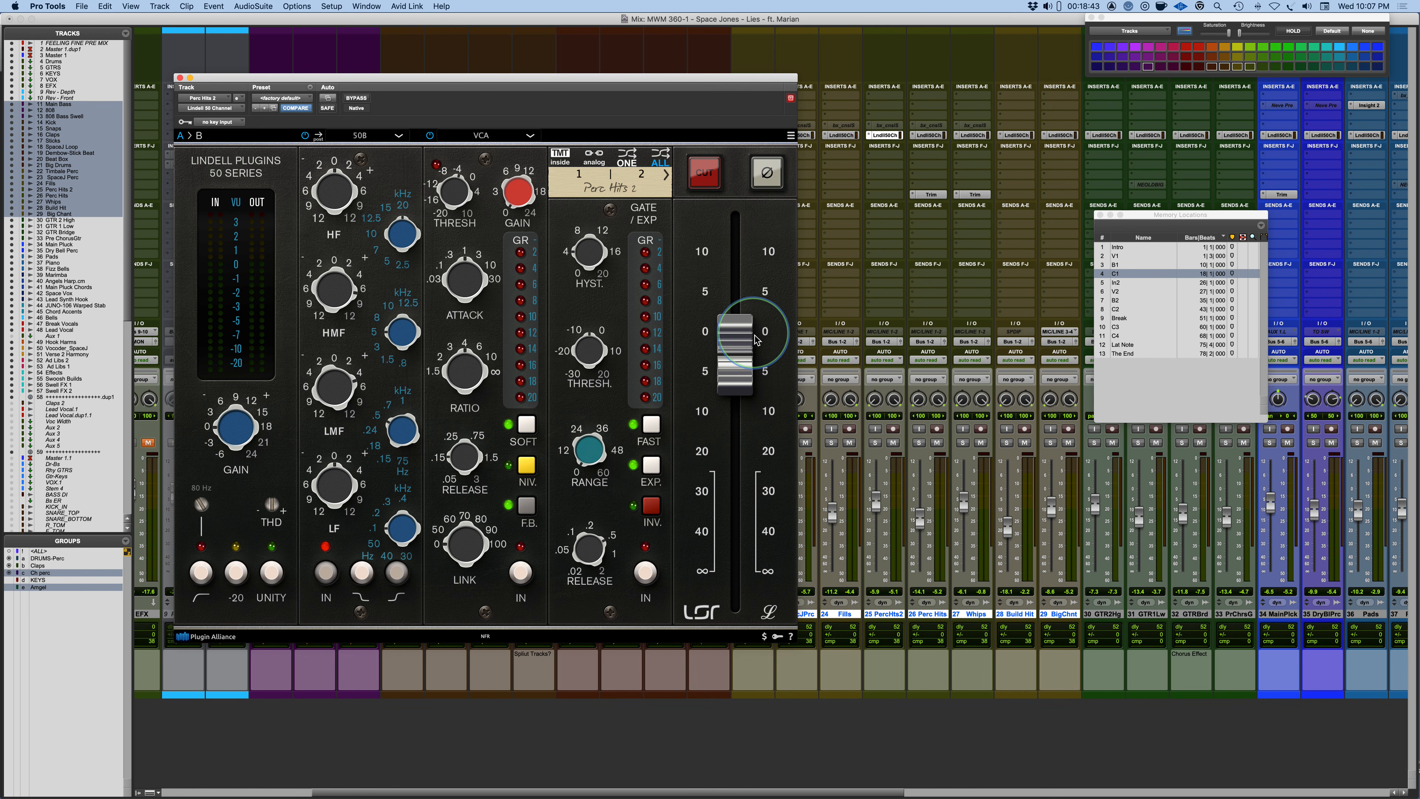
{"action": "left_click", "coordinate": [928, 135]}
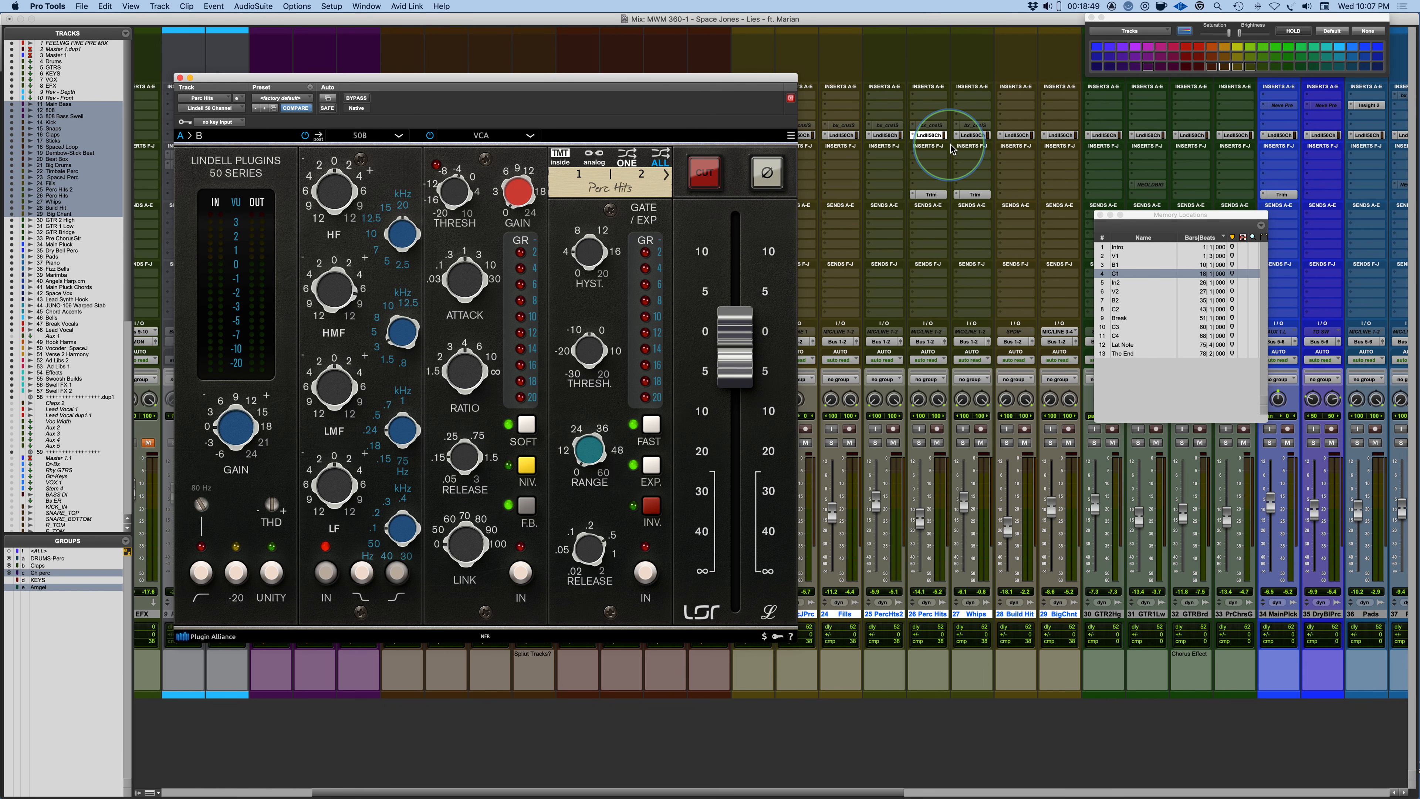
{"action": "left_click", "coordinate": [972, 135]}
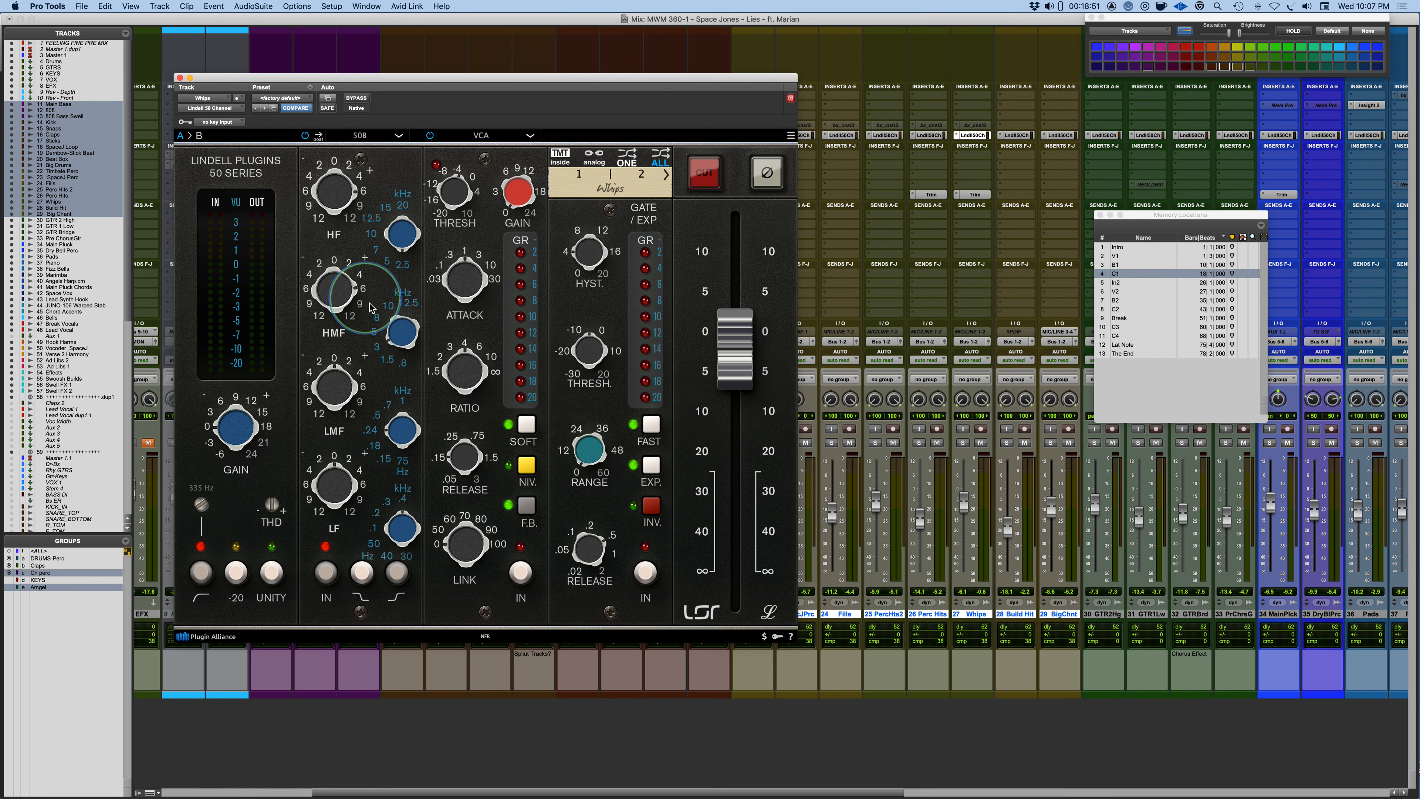
{"action": "left_click", "coordinate": [1016, 135]}
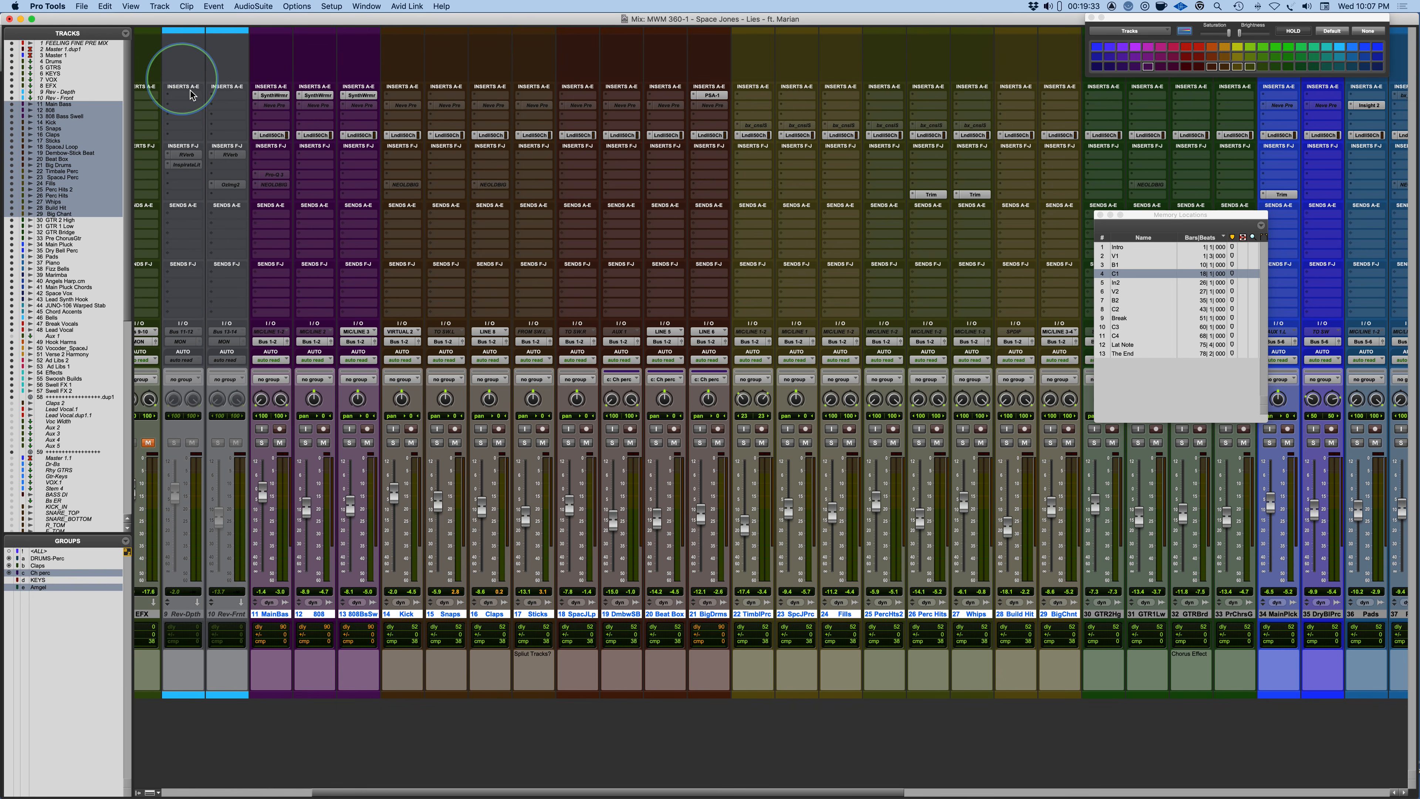
{"action": "left_click", "coordinate": [179, 78]}
- Solo the Main Pluck and Marimba tracks and move the playback position to memory location C1
{"action": "scroll", "coordinate": [929, 774], "scroll_direction": "right", "scroll_amount": 15}
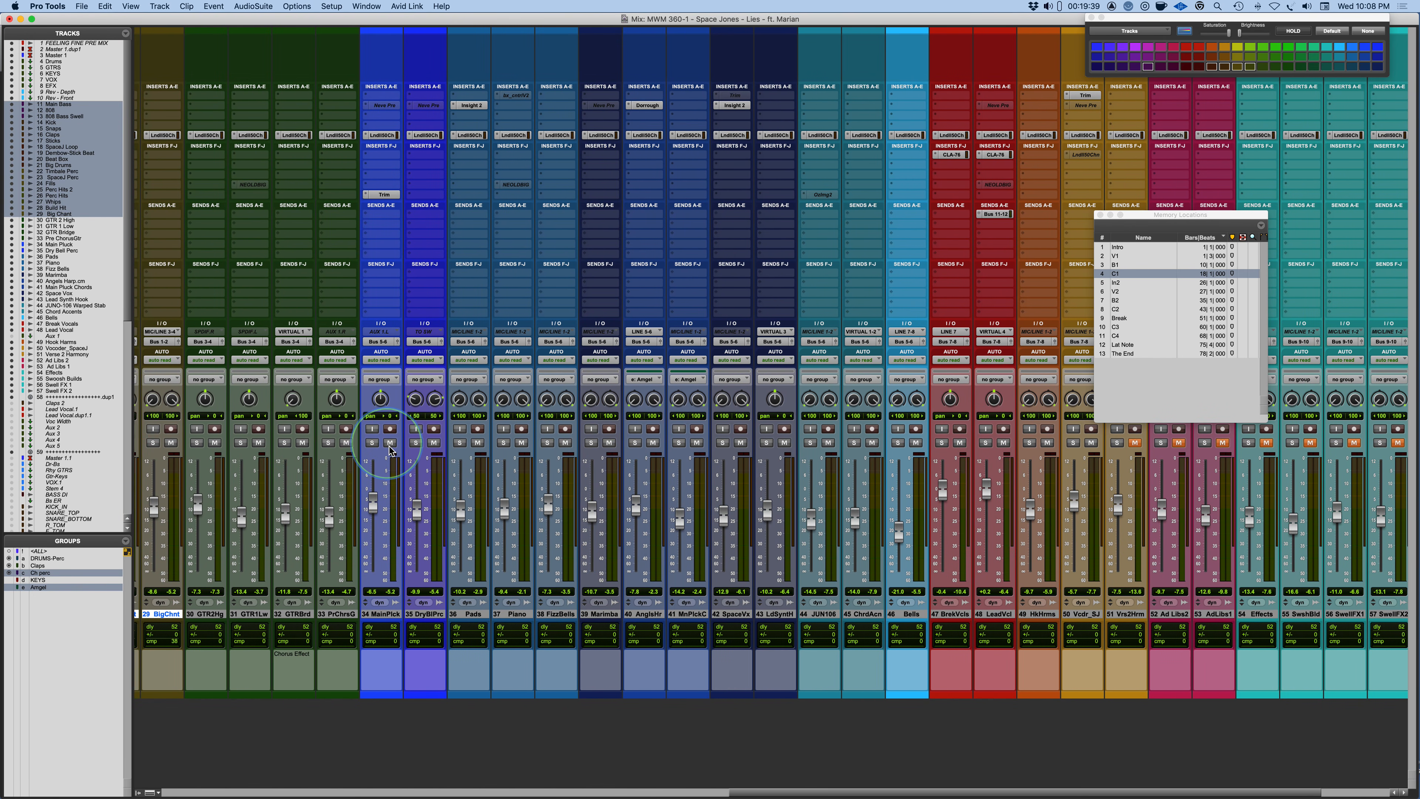
{"action": "left_click", "coordinate": [372, 442]}
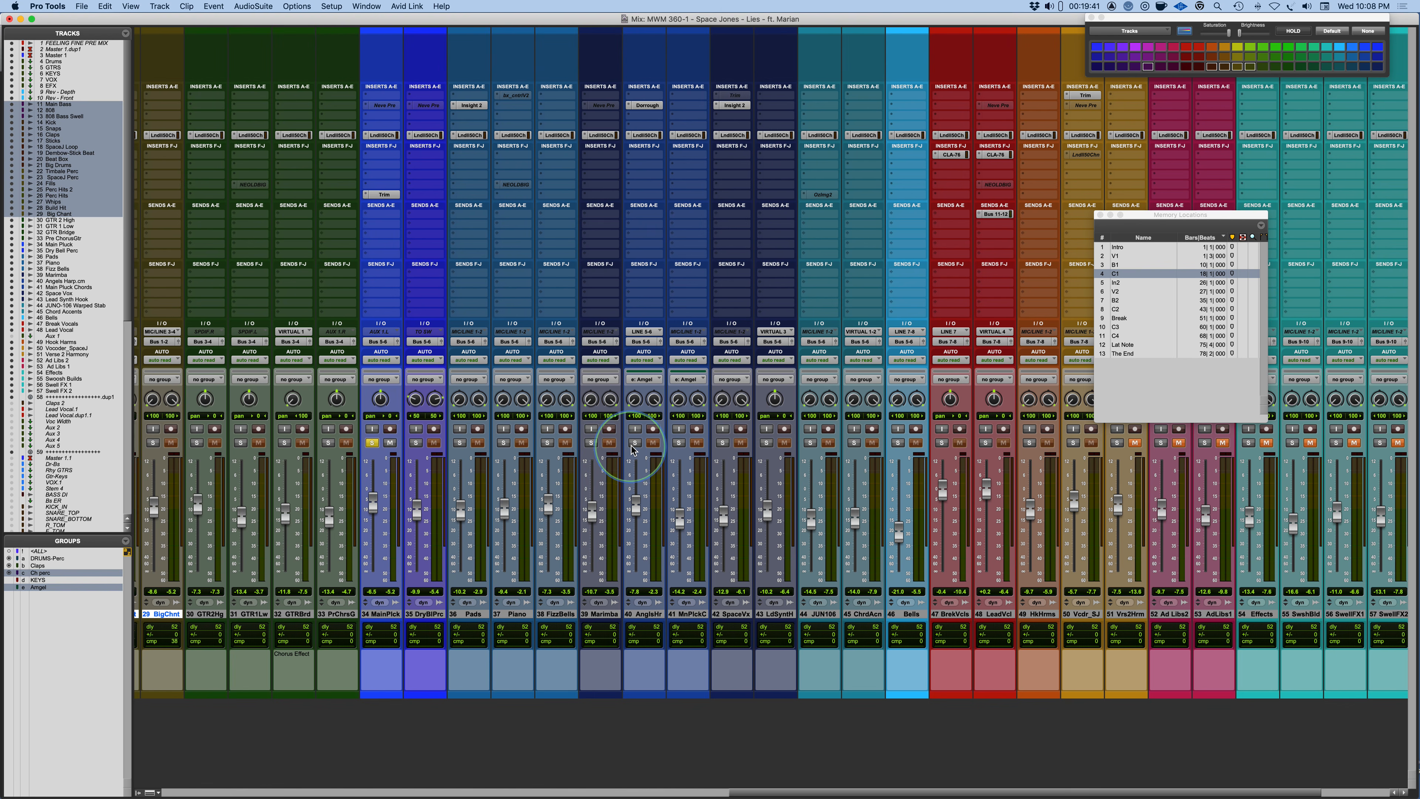
{"action": "left_click", "coordinate": [591, 443]}
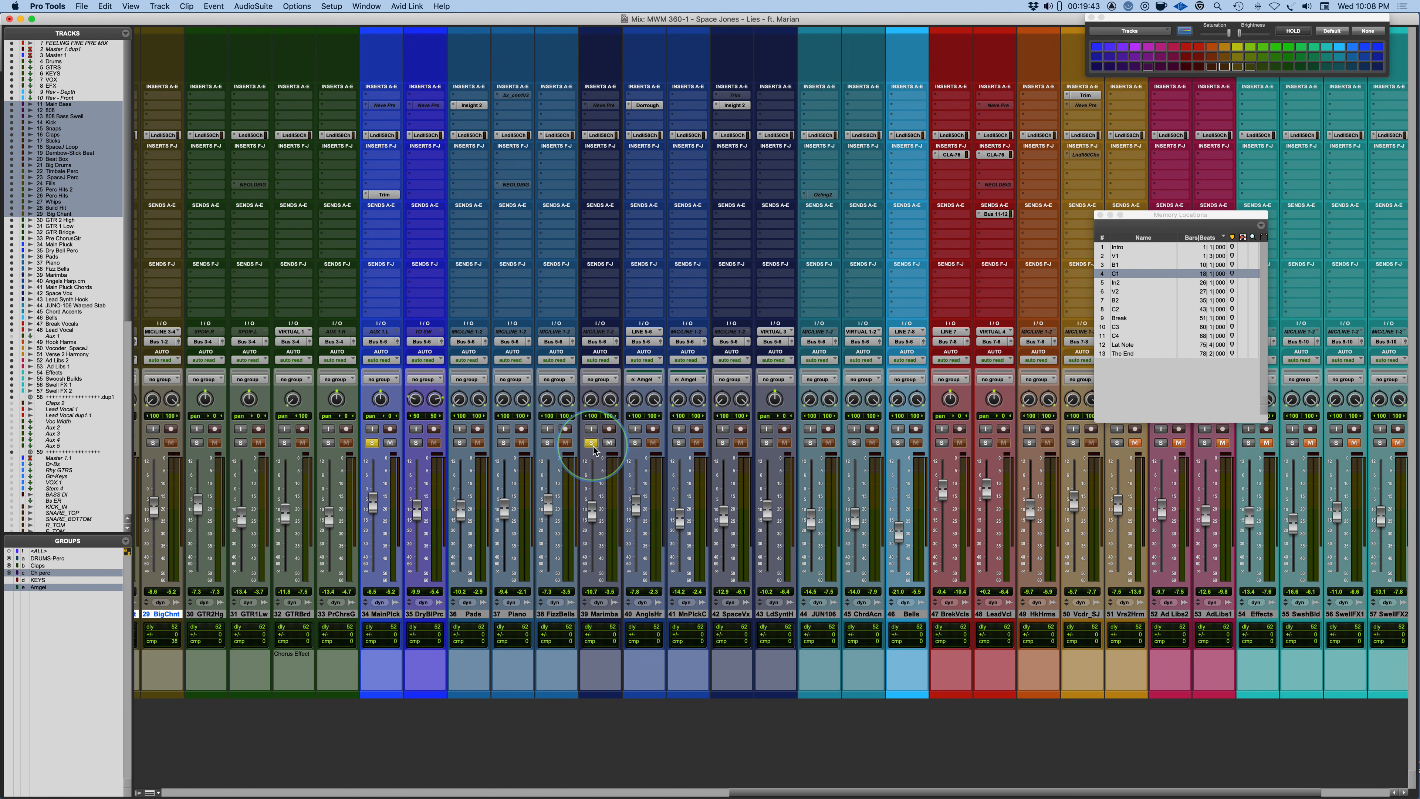
{"action": "left_click", "coordinate": [1143, 273]}
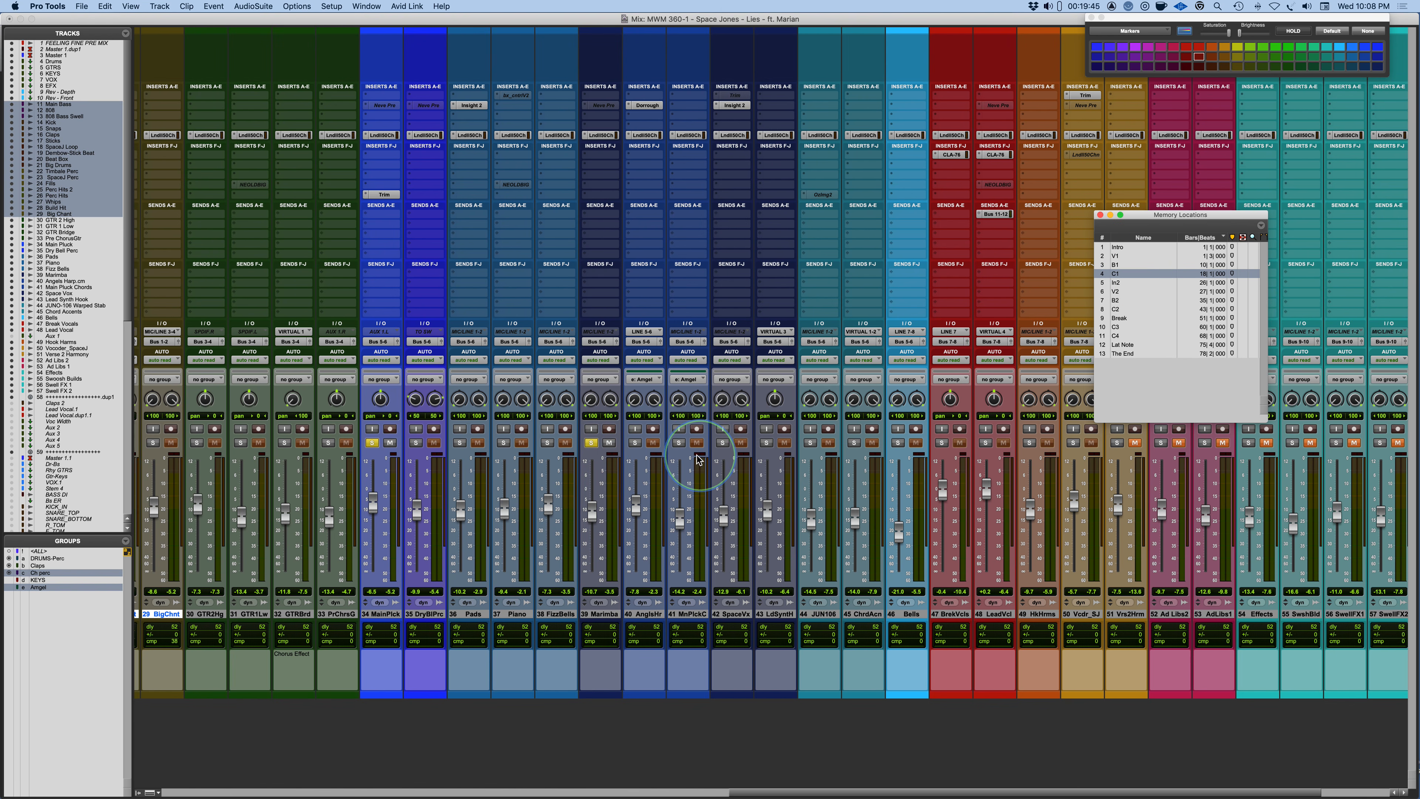
- Unmute the GTRS and KEYS submix tracks
{"action": "scroll", "coordinate": [693, 701], "scroll_direction": "left", "scroll_amount": 2}
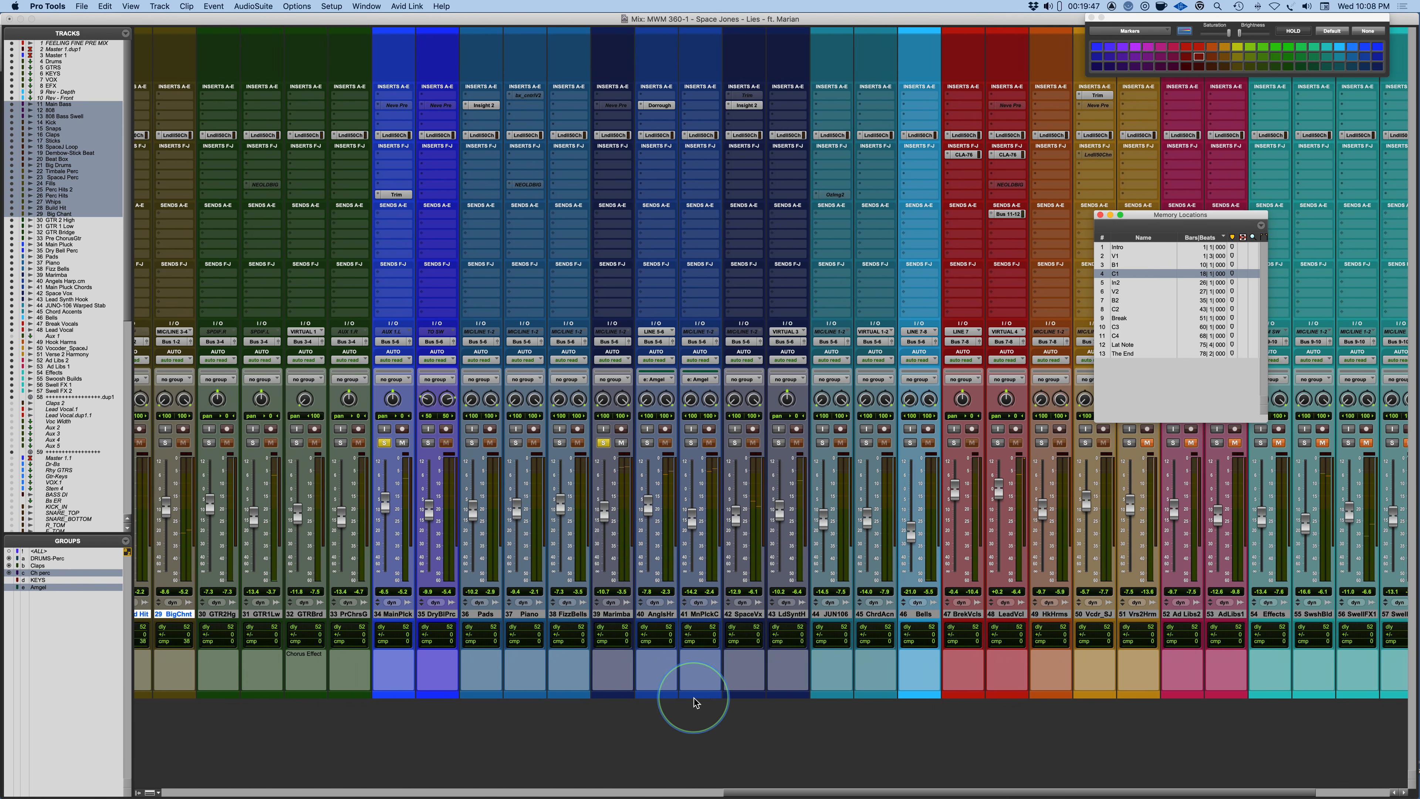
{"action": "scroll", "coordinate": [693, 698], "scroll_direction": "left", "scroll_amount": 20}
{"action": "left_click", "coordinate": [340, 443]}
{"action": "left_click", "coordinate": [380, 443]}
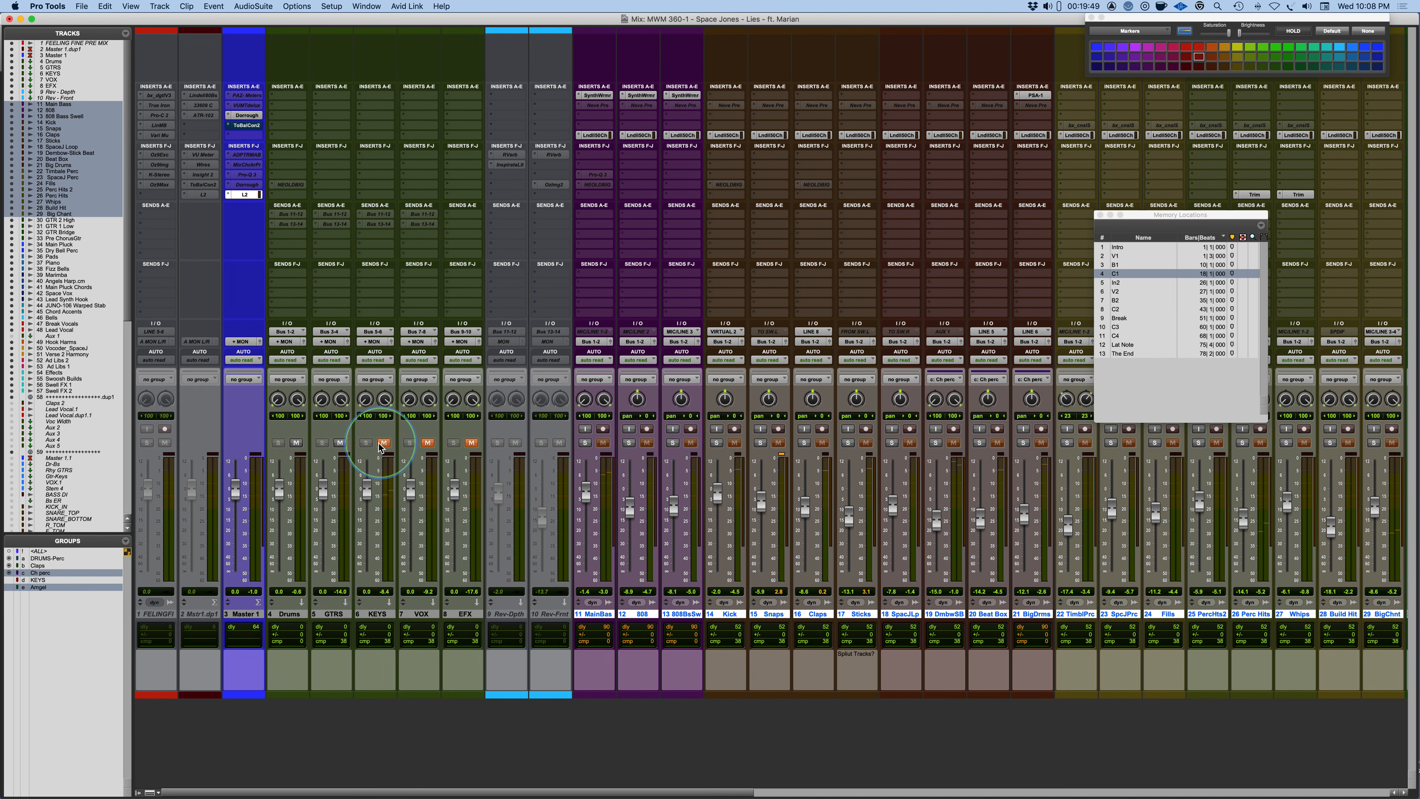
- Unmute the KEYS, VOX and EFX submix tracks
{"action": "left_click", "coordinate": [382, 443]}
{"action": "left_click", "coordinate": [427, 443]}
{"action": "left_click", "coordinate": [471, 443]}
- Examine the Lindell 50 Channel settings on the Marimba and Main Pluck tracks and close the plug-in window
{"action": "scroll", "coordinate": [1031, 792], "scroll_direction": "right", "scroll_amount": 4}
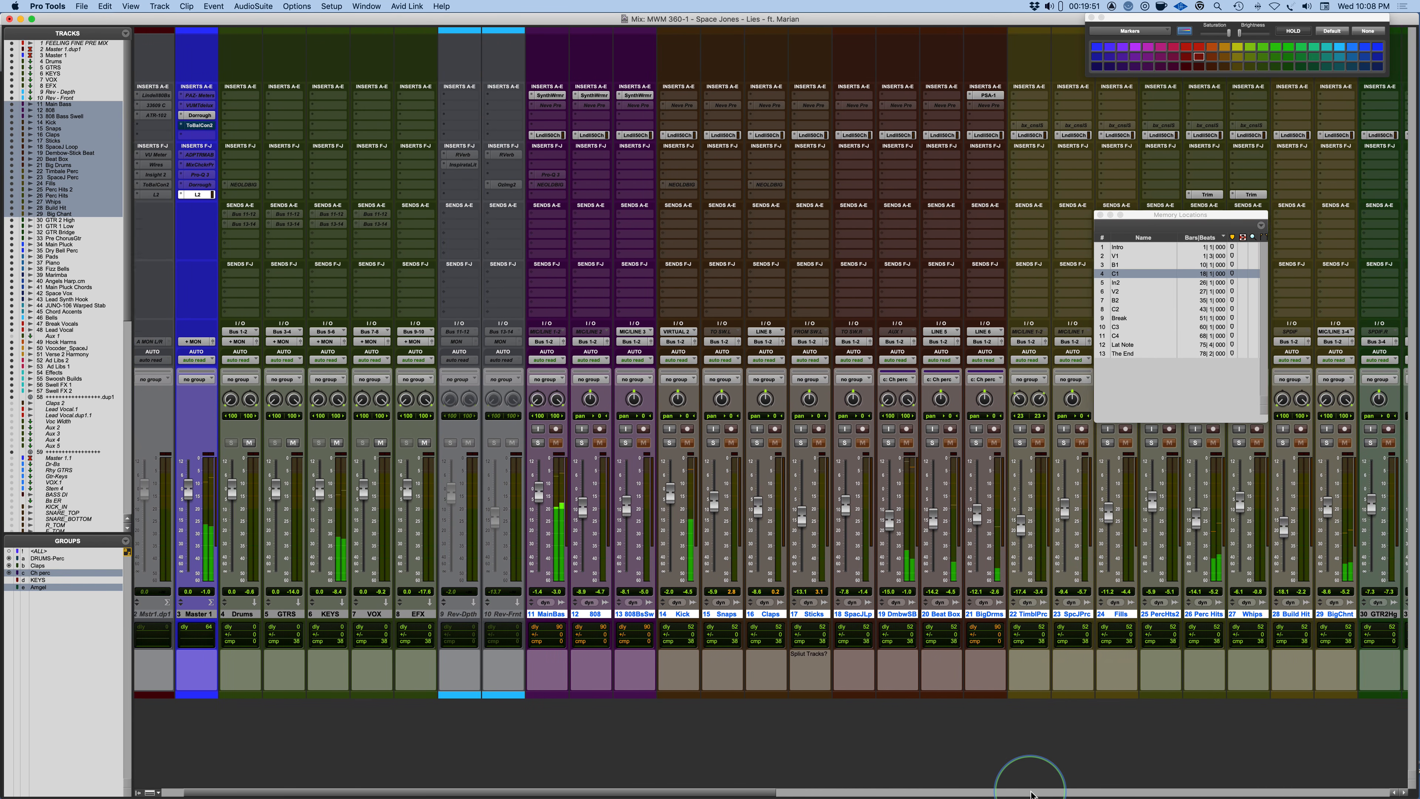
{"action": "scroll", "coordinate": [1027, 727], "scroll_direction": "right", "scroll_amount": 20}
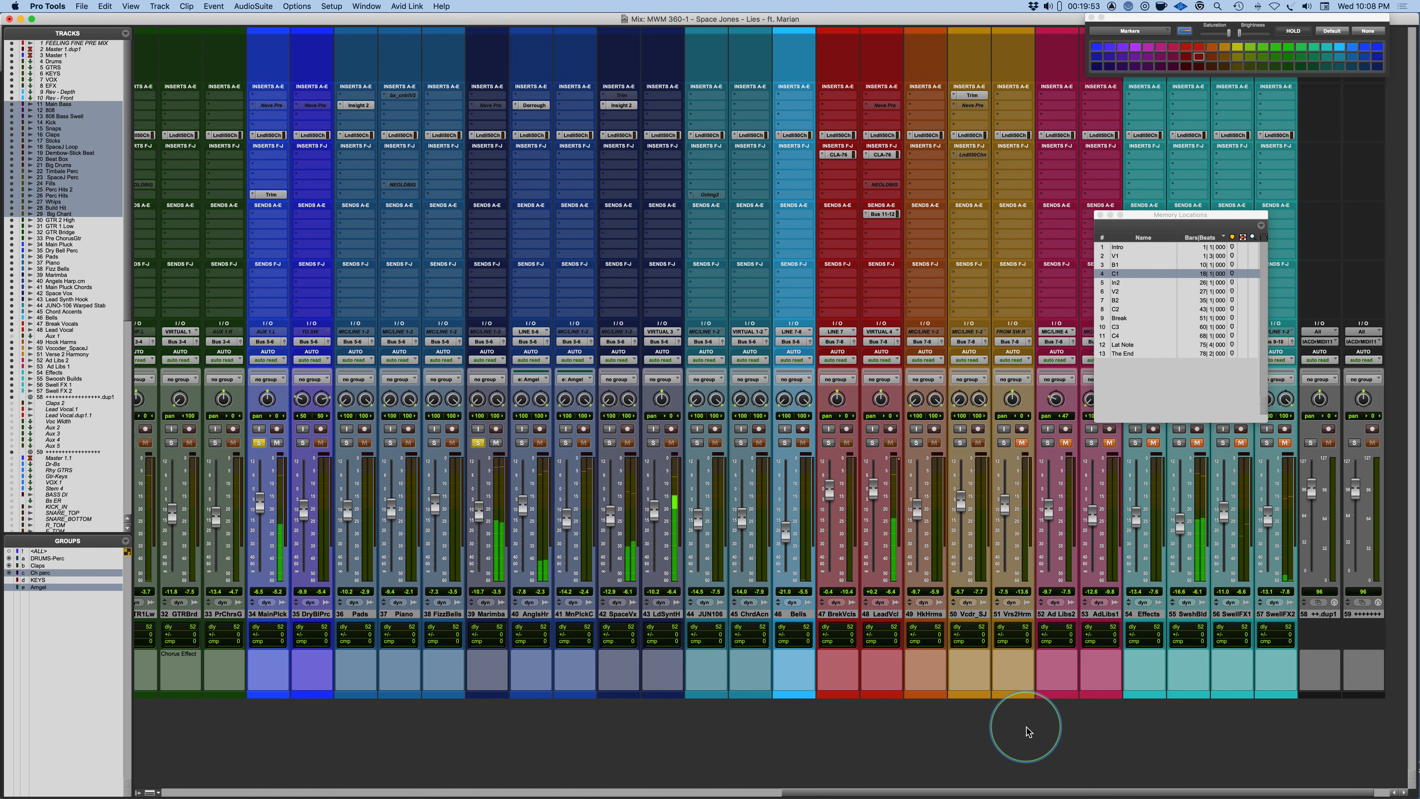
{"action": "scroll", "coordinate": [1026, 727], "scroll_direction": "left", "scroll_amount": 1}
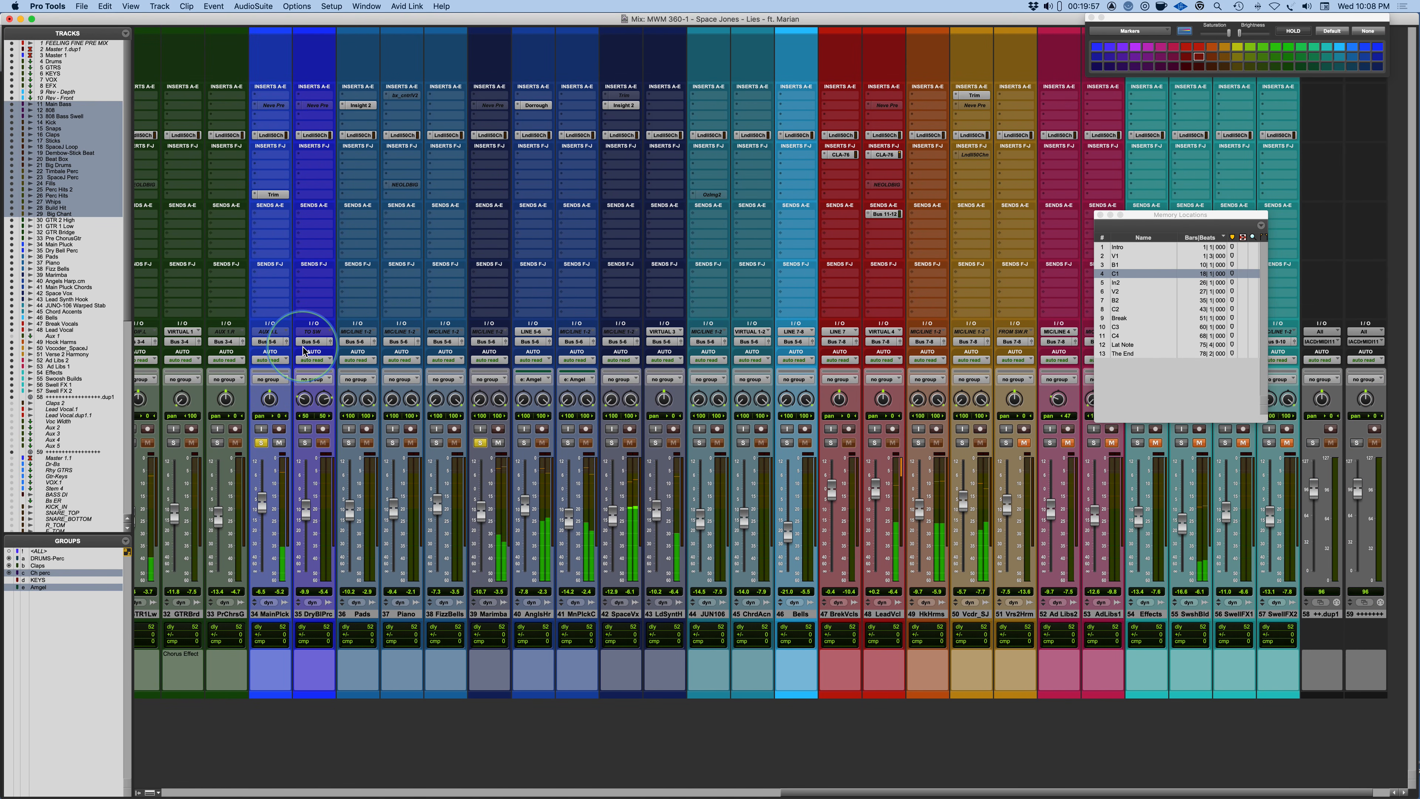
{"action": "left_click", "coordinate": [487, 136]}
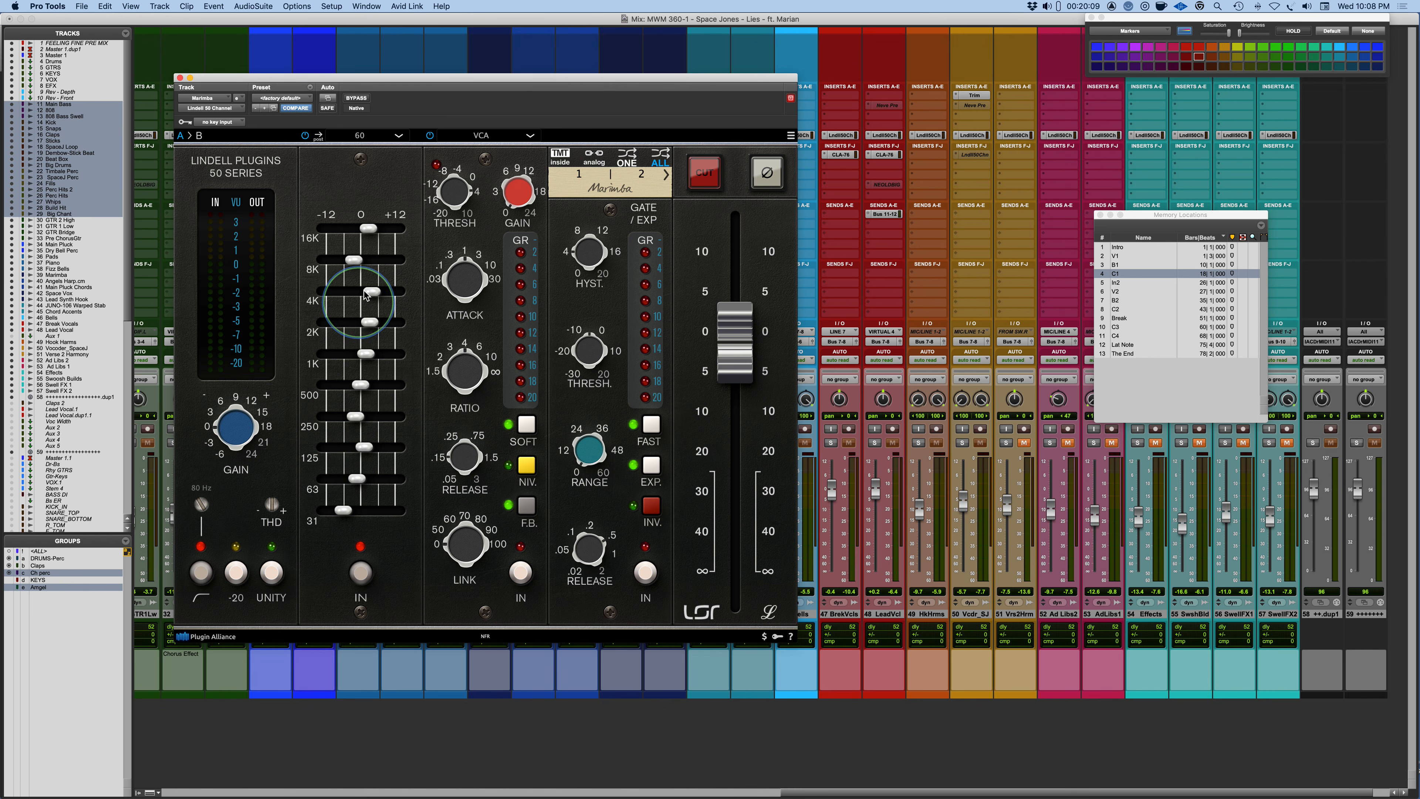
{"action": "left_click_drag", "start_coordinate": [391, 79], "coordinate": [969, 19]}
{"action": "left_click", "coordinate": [271, 137]}
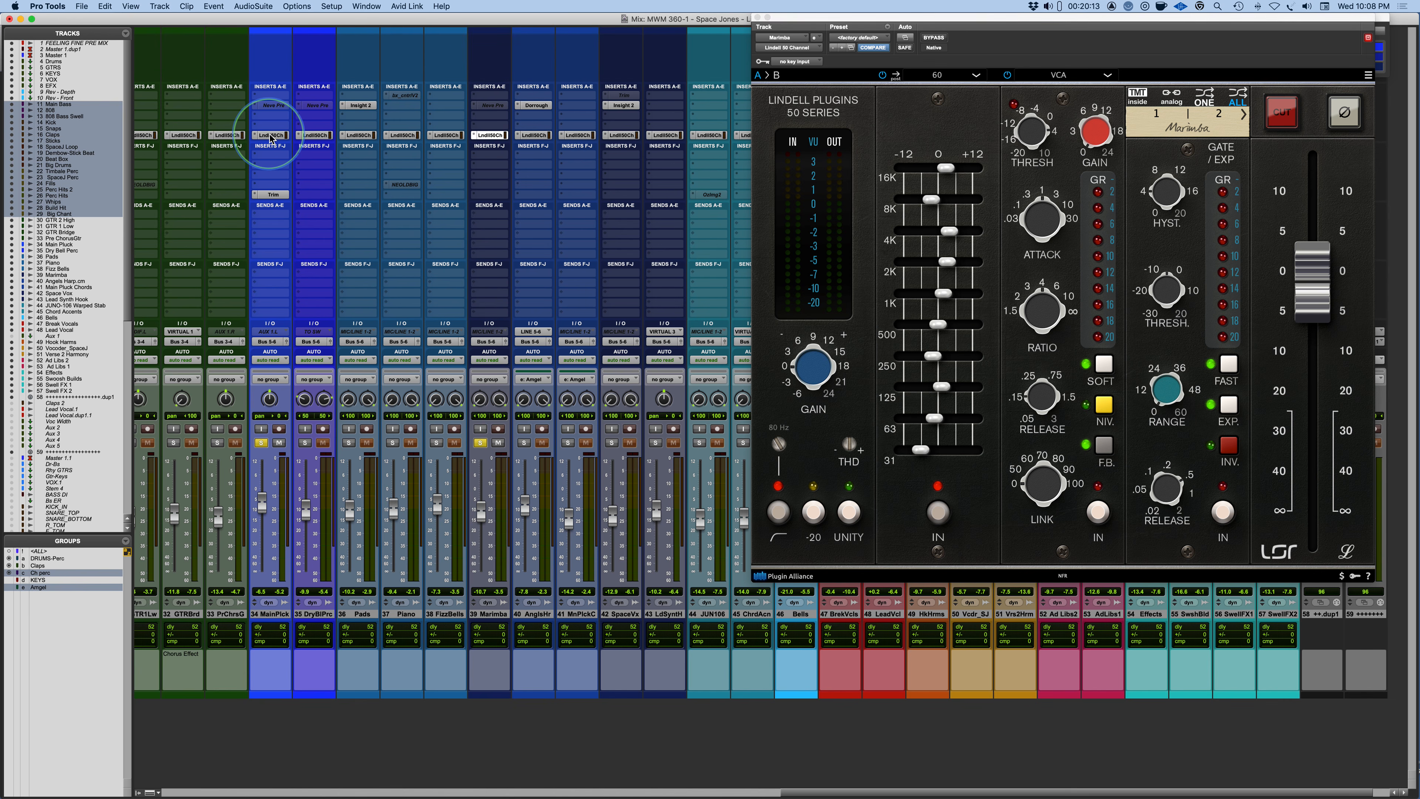
{"action": "left_click", "coordinate": [270, 136]}
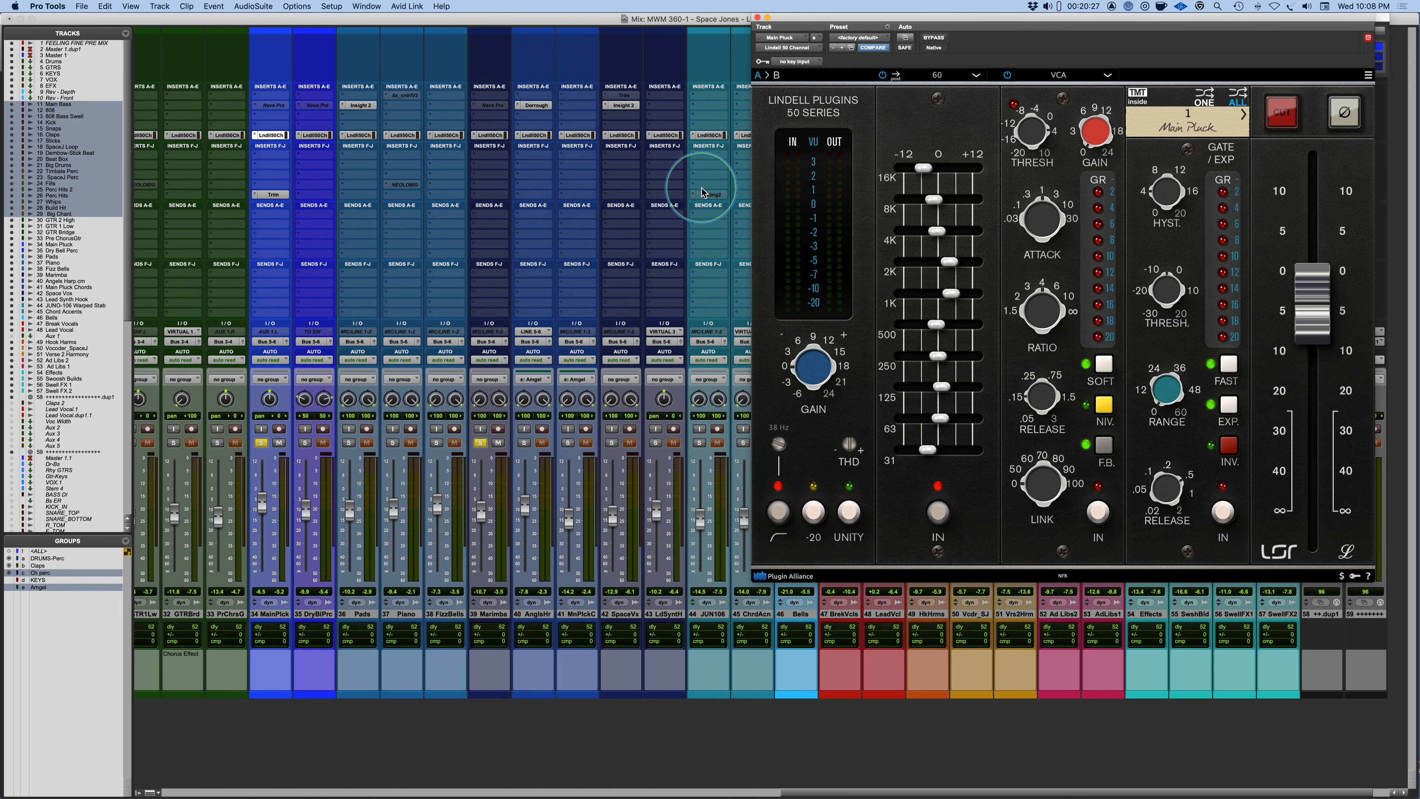
{"action": "left_click", "coordinate": [758, 18]}
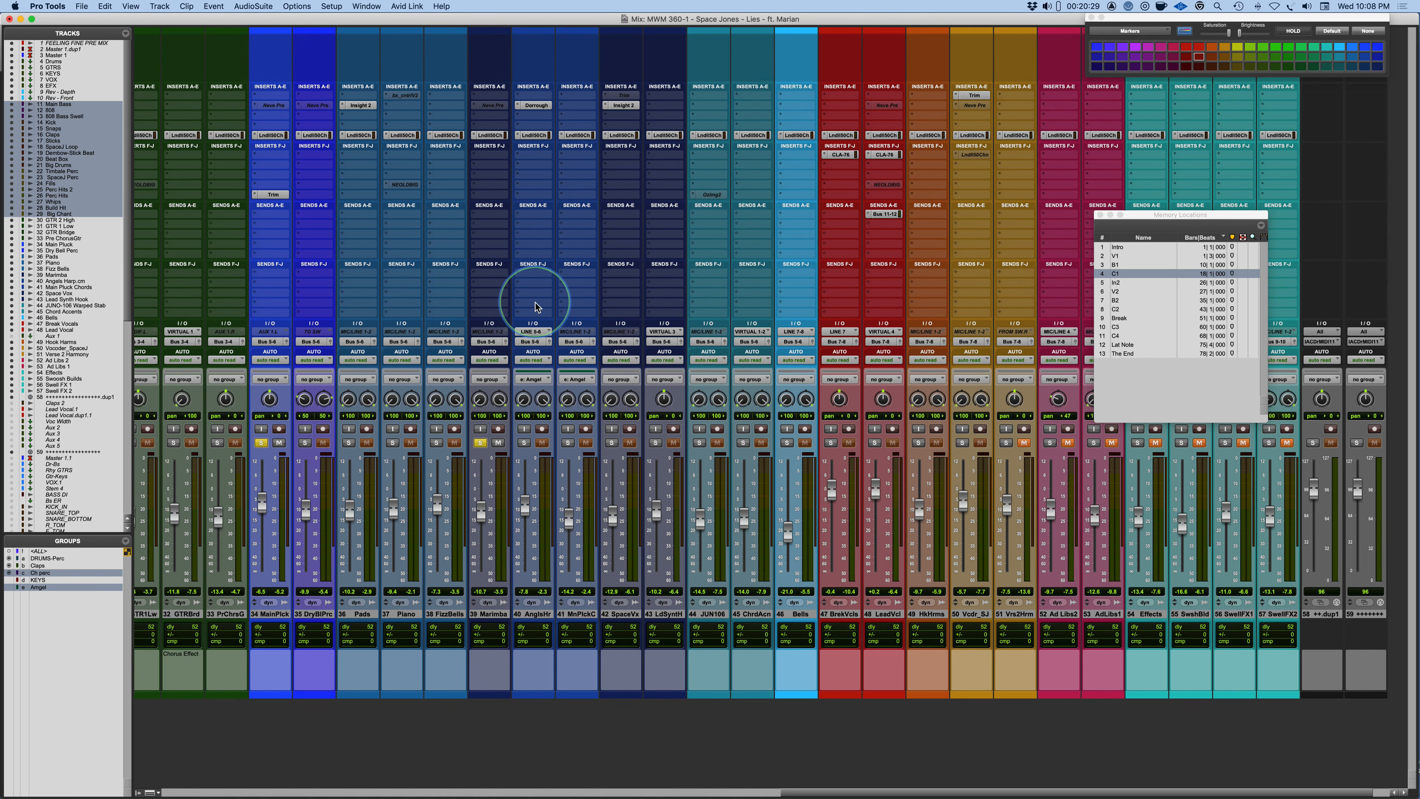
- Add the Angels Harp and Main Pluck Chords tracks to the solo and examine the Lindell 50 Channel on Angels Harp
{"action": "left_click", "coordinate": [524, 442]}
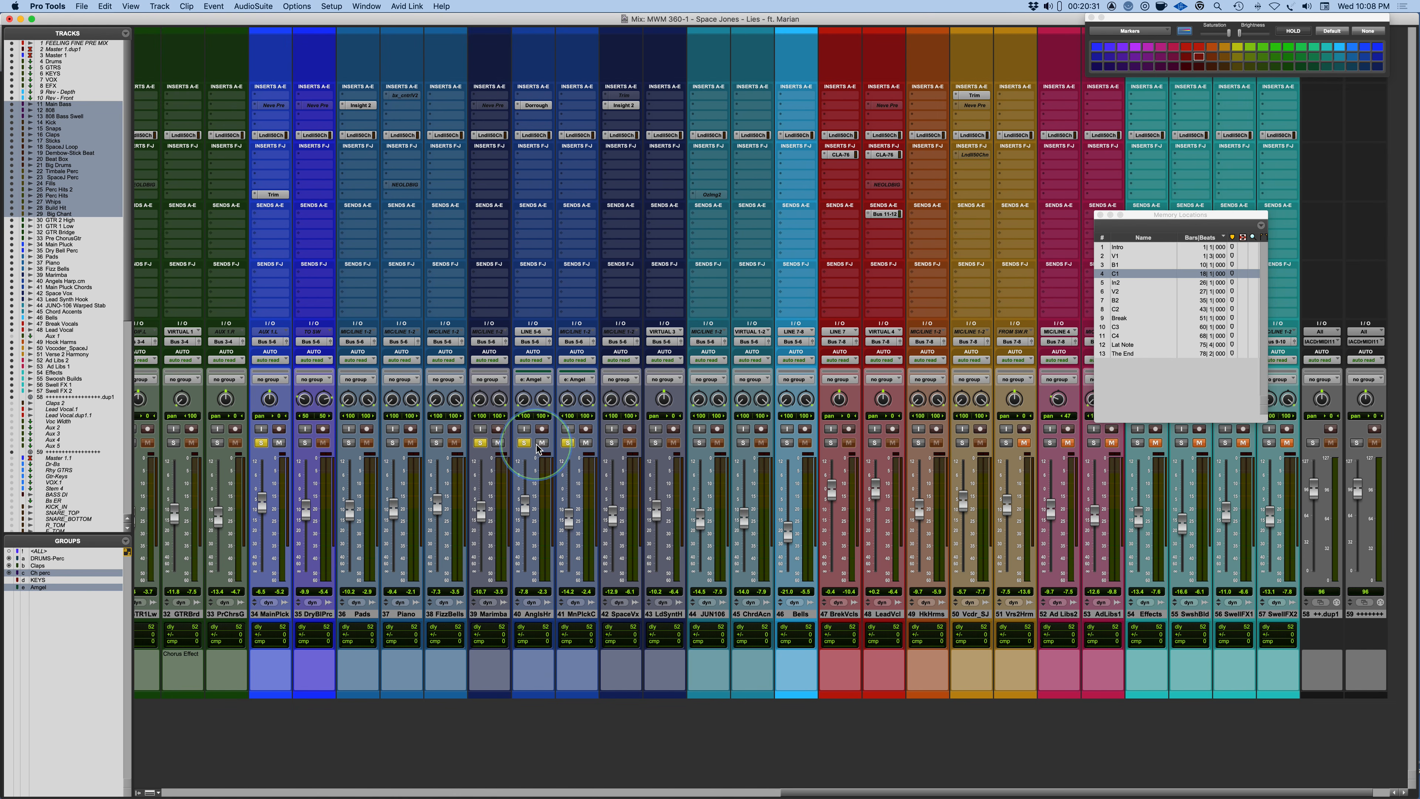
{"action": "left_click", "coordinate": [567, 442]}
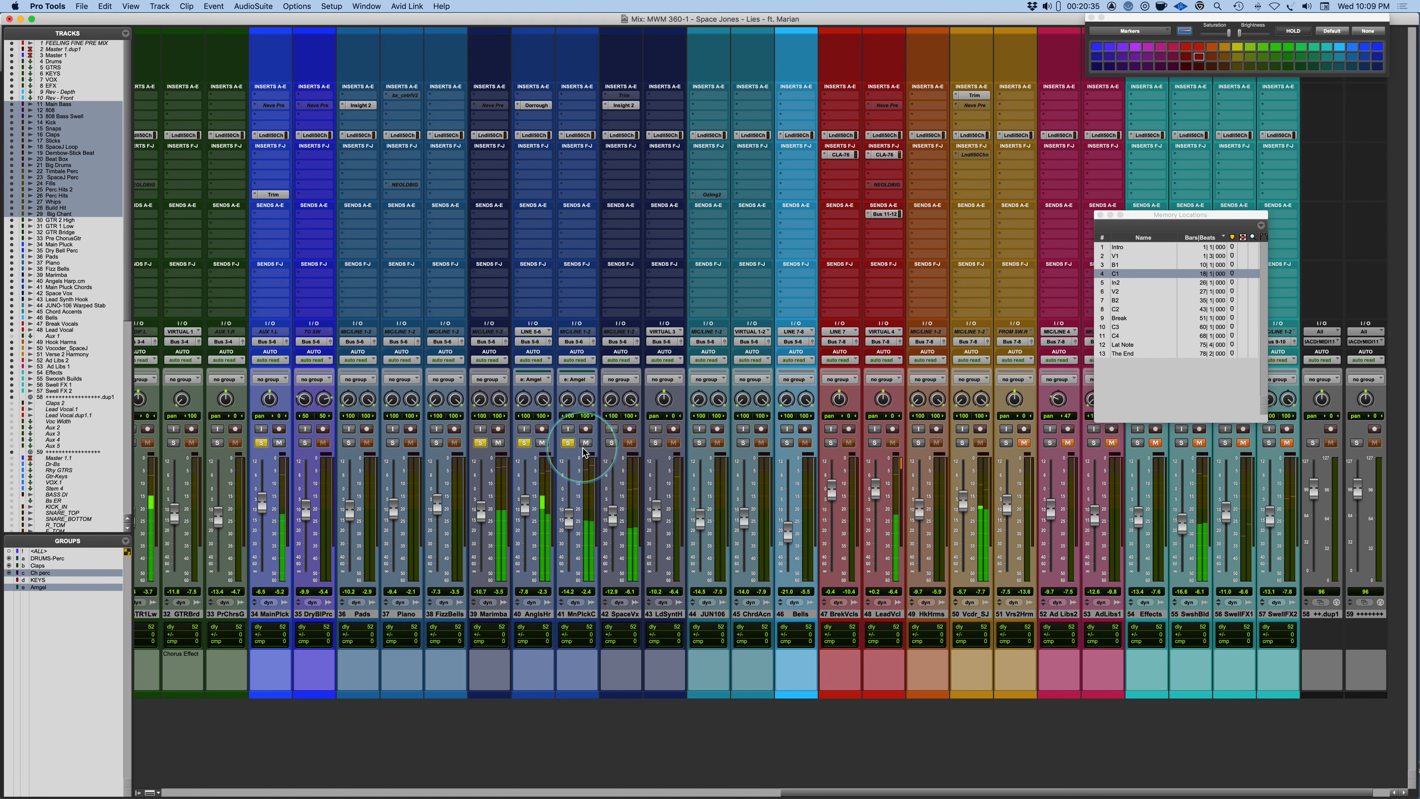
{"action": "left_click", "coordinate": [534, 135]}
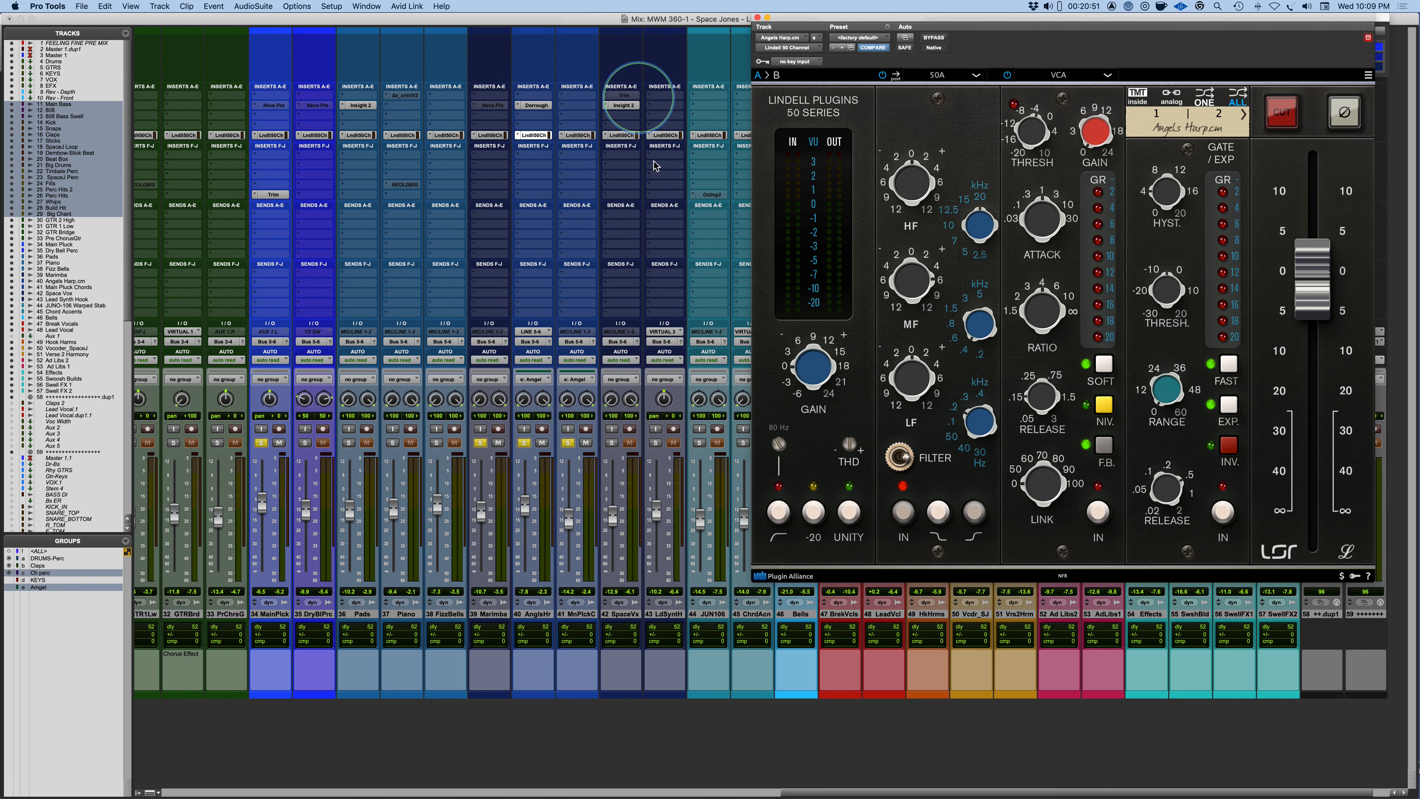
- Add the Space Vox and Lead Synth Hook tracks to the solo and examine their Lindell 50 Channel settings
{"action": "left_click", "coordinate": [612, 443]}
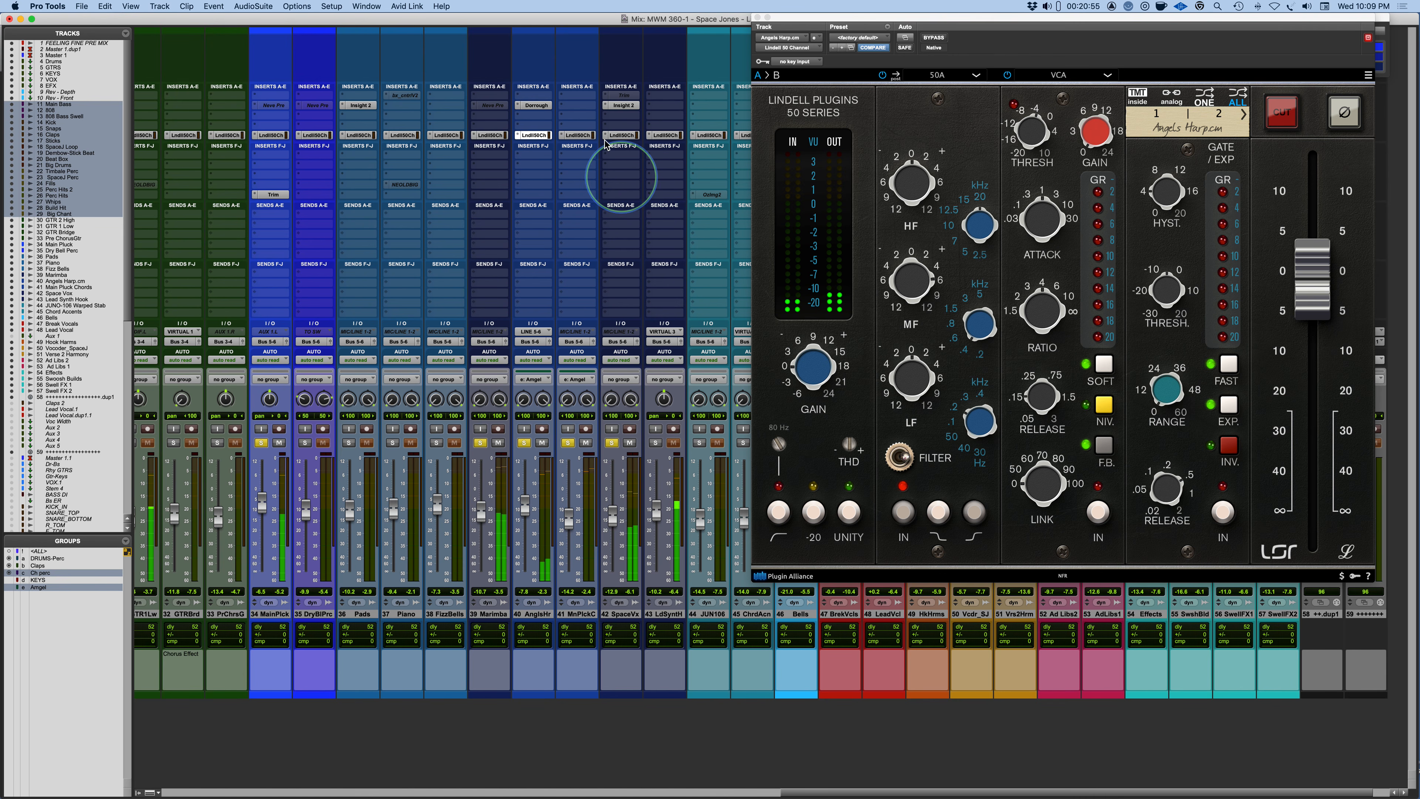
{"action": "left_click", "coordinate": [621, 135]}
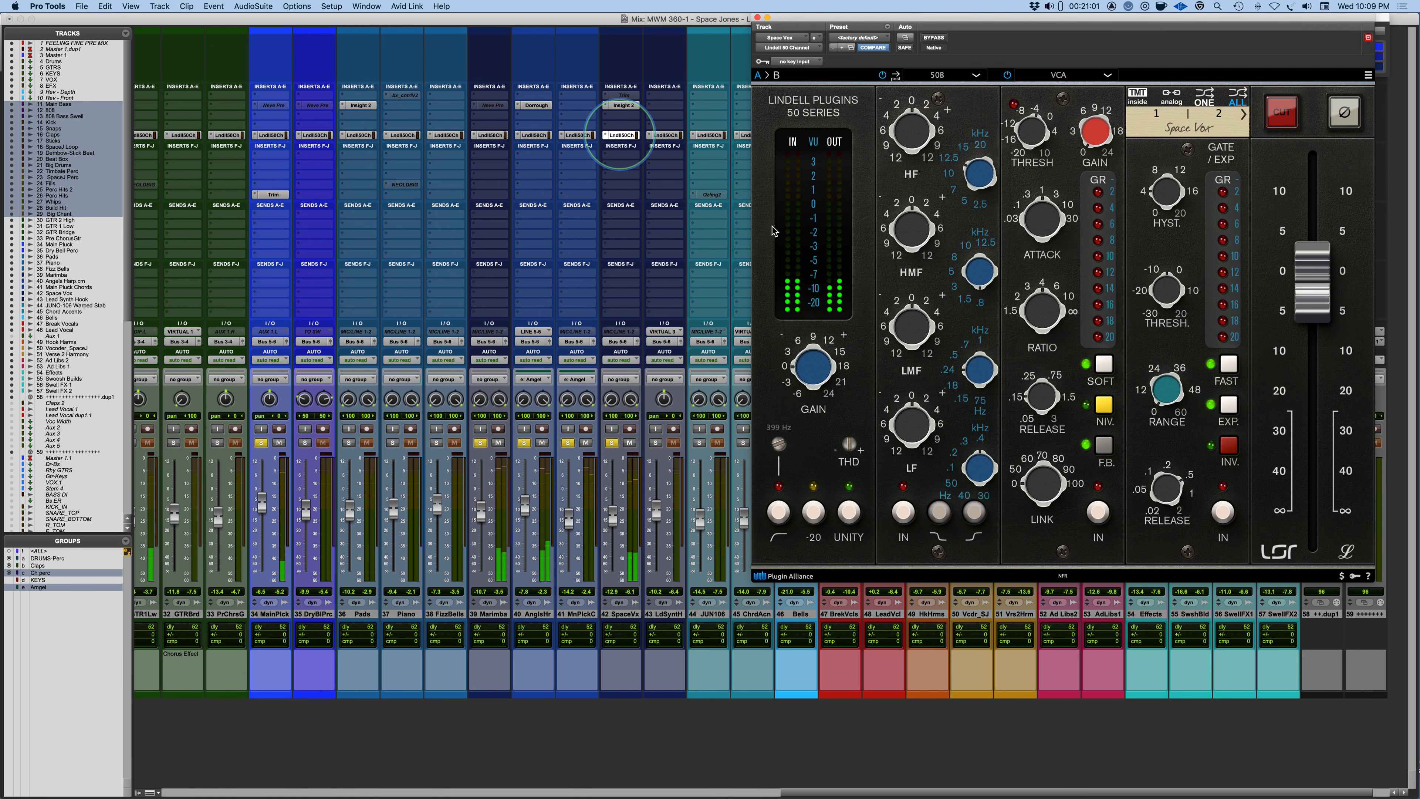
{"action": "left_click", "coordinate": [664, 135]}
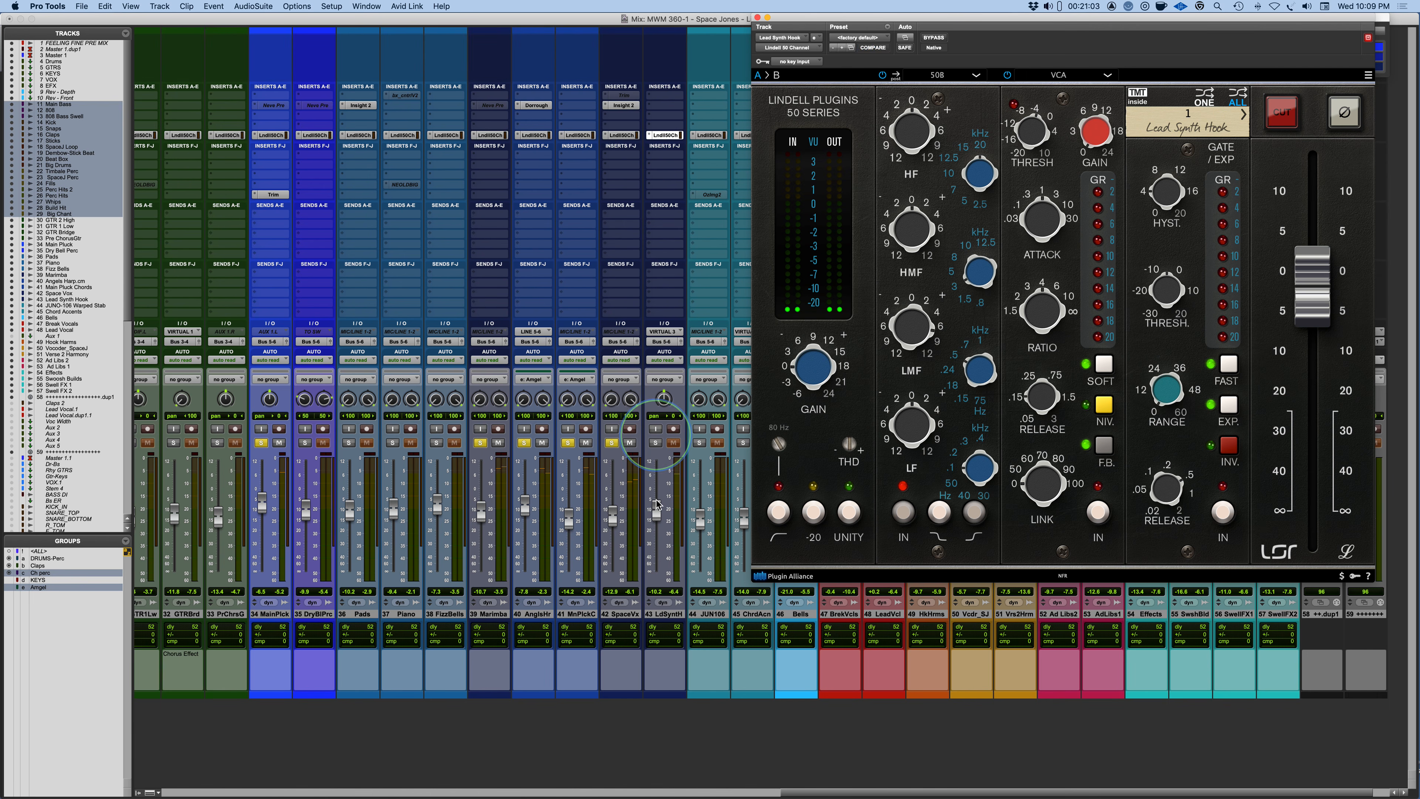
{"action": "left_click", "coordinate": [655, 443]}
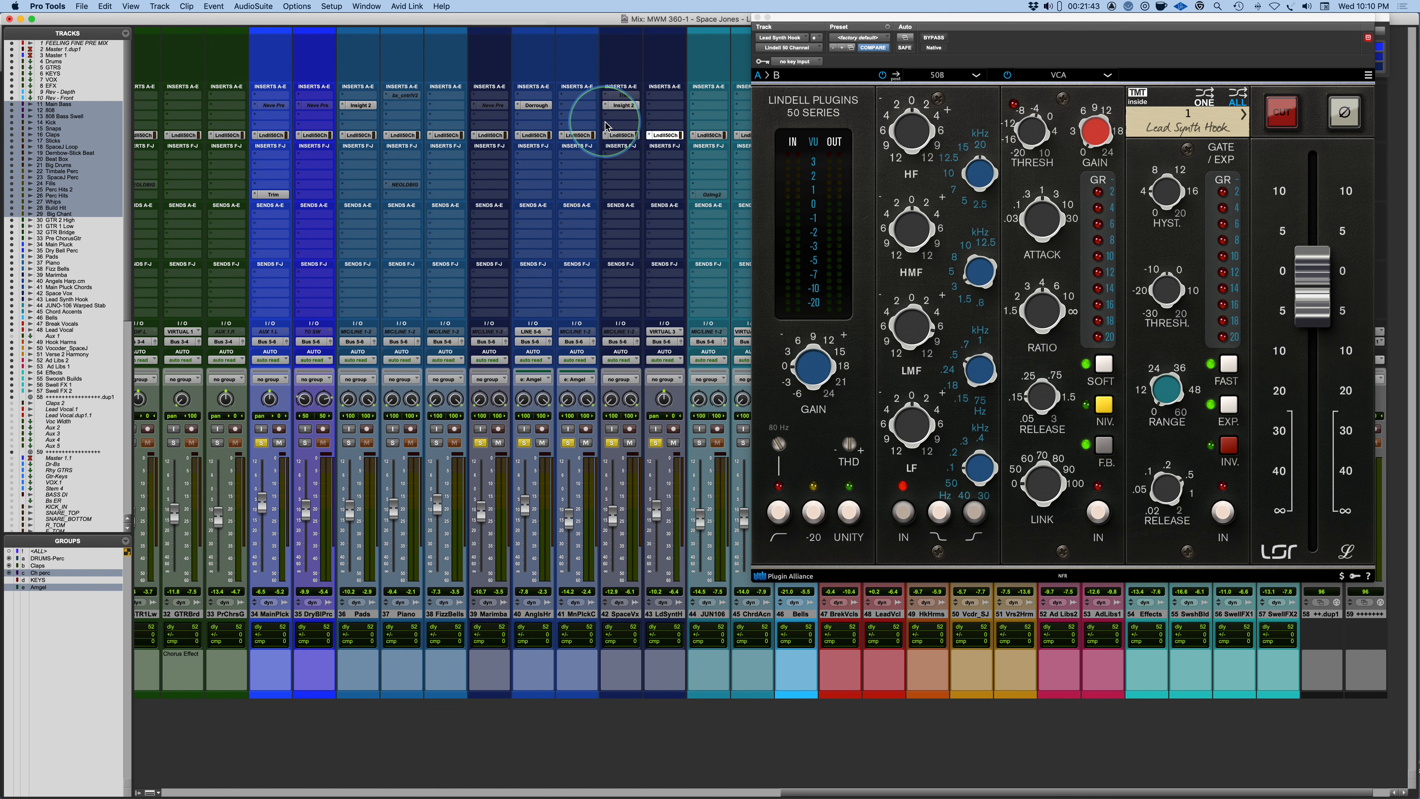
- Play the soloed melodic tracks and compare them with the whole row of Lindell 50 Channel inserts bypassed and active
{"action": "key", "text": "space"}
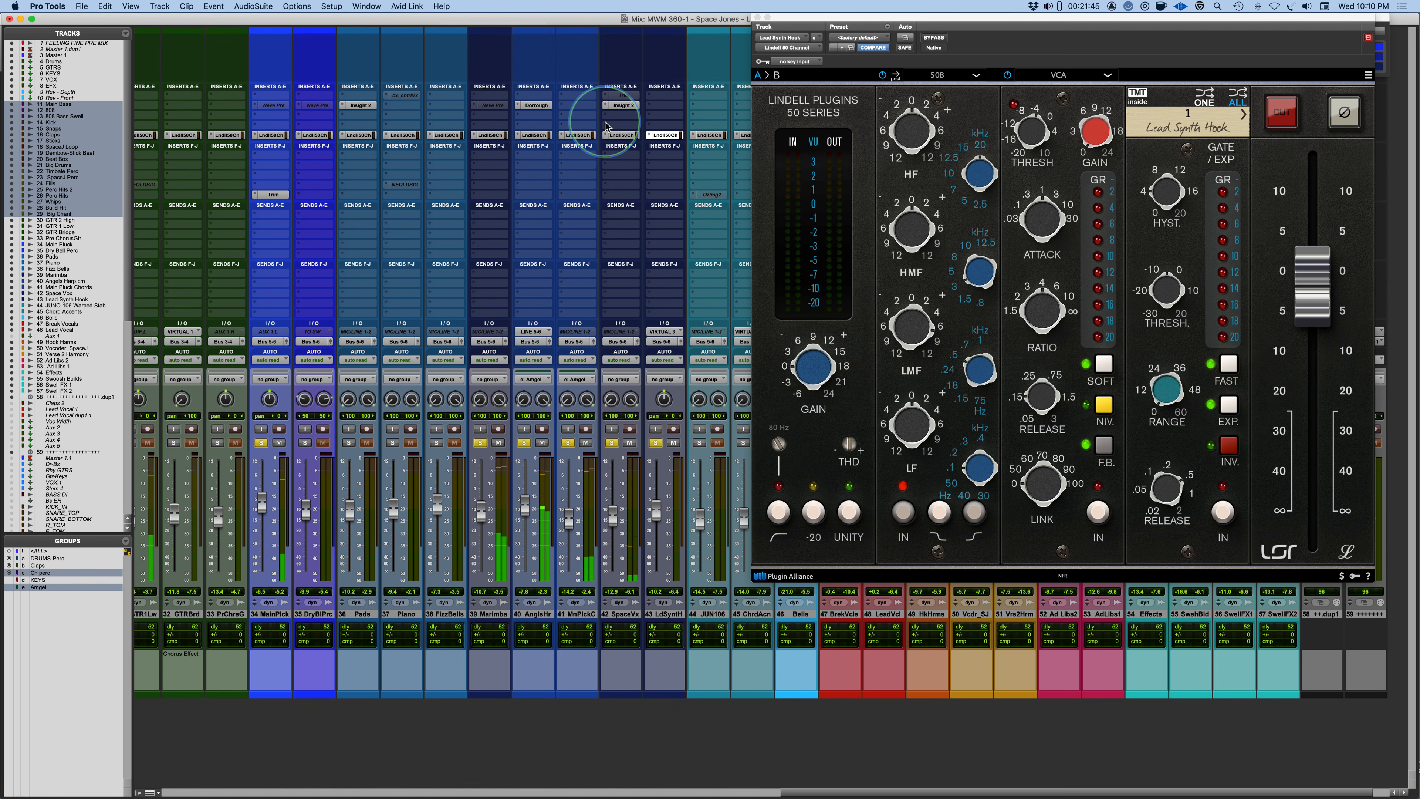
{"action": "left_click", "coordinate": [625, 138], "text": "super"}
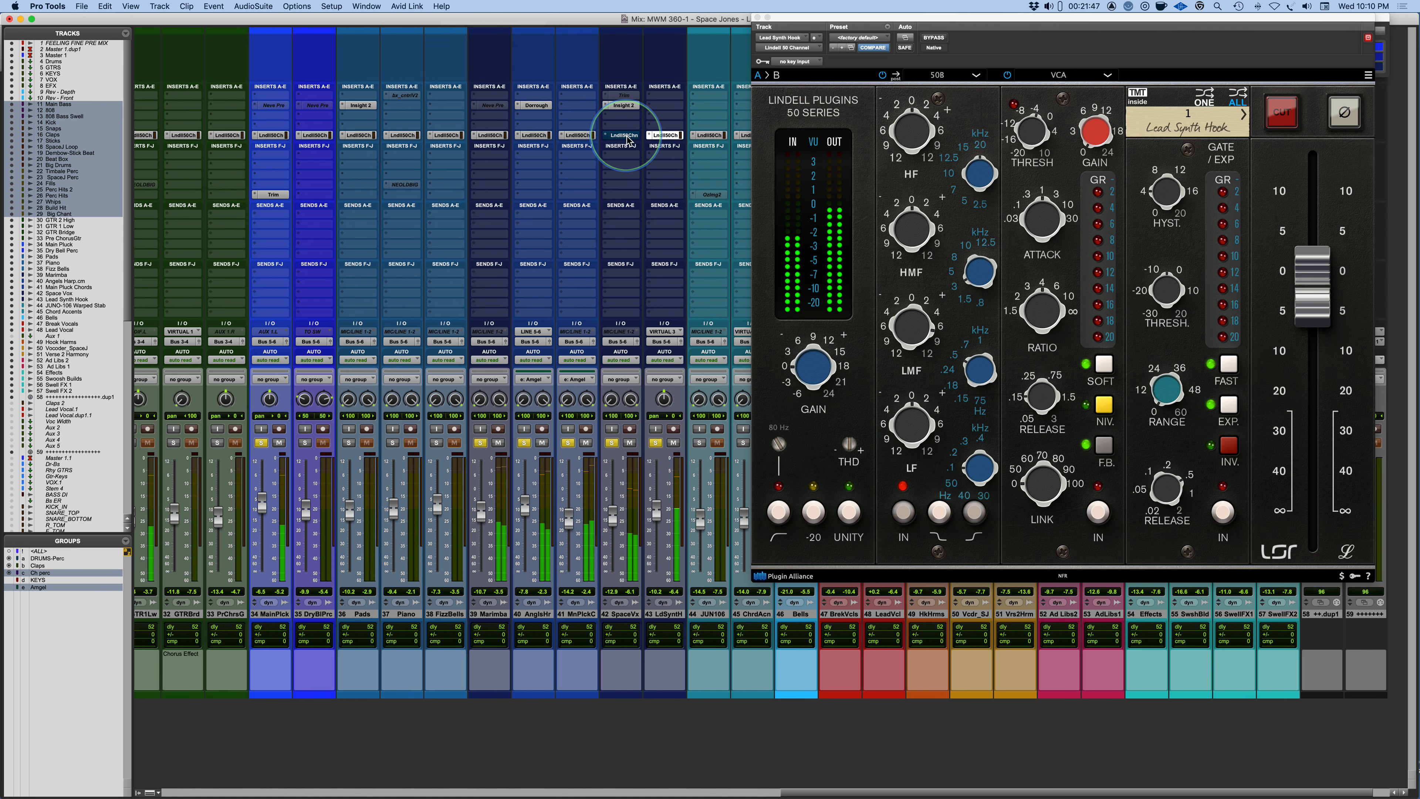
{"action": "left_click", "coordinate": [625, 138], "text": "alt+super"}
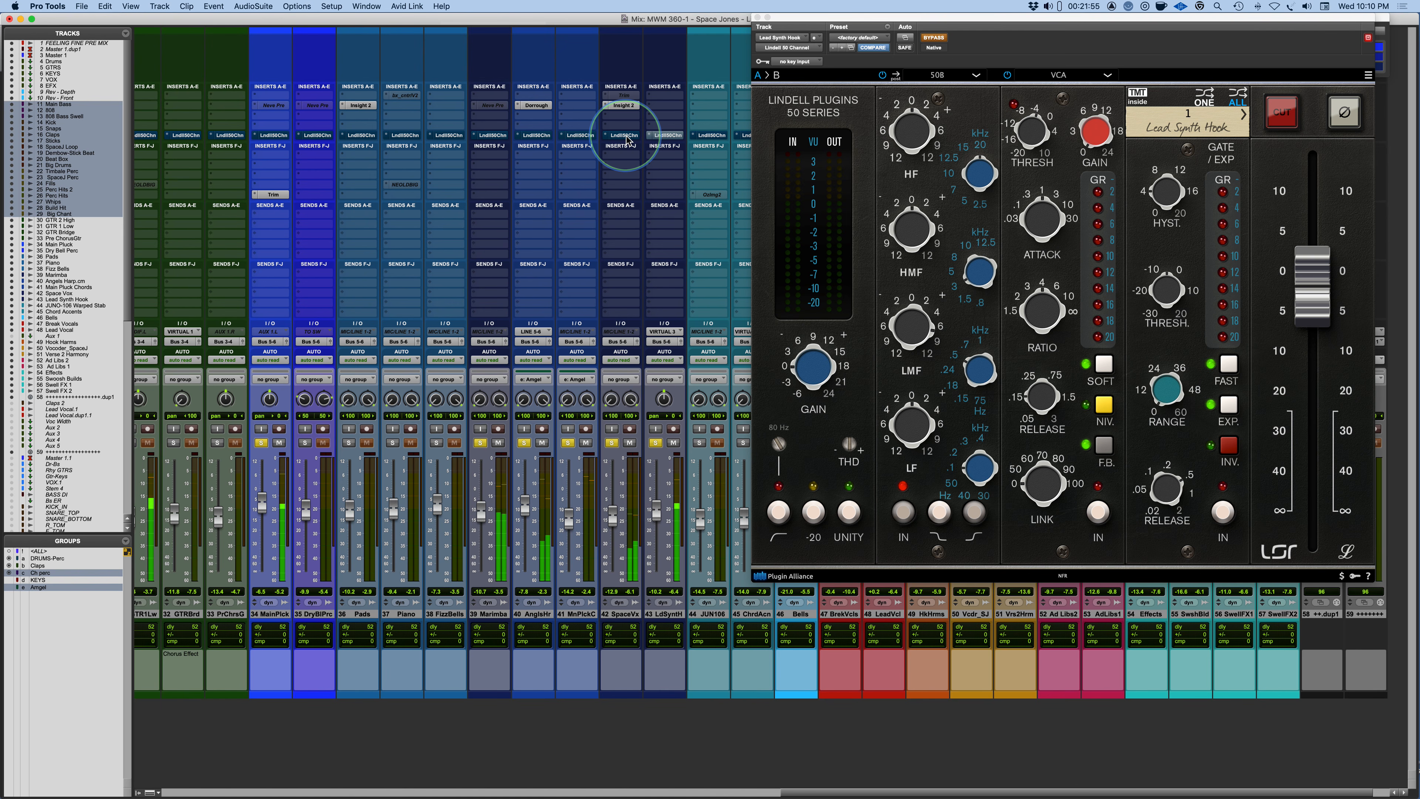
{"action": "left_click", "coordinate": [626, 136], "text": "alt+super"}
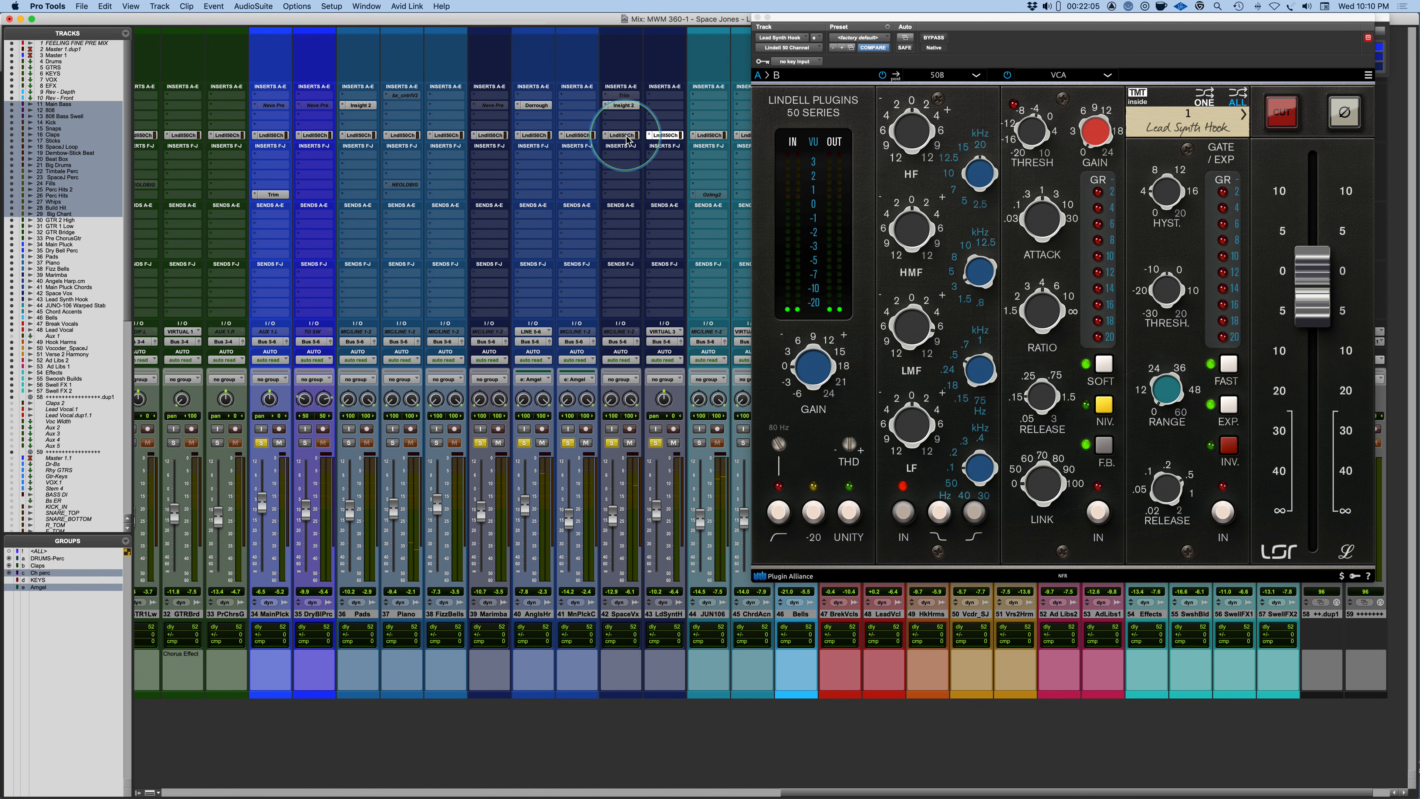
- Clear the solo on all tracks and close the Lead Synth Hook's Lindell 50 Channel window
{"action": "left_click", "coordinate": [611, 442], "text": "alt"}
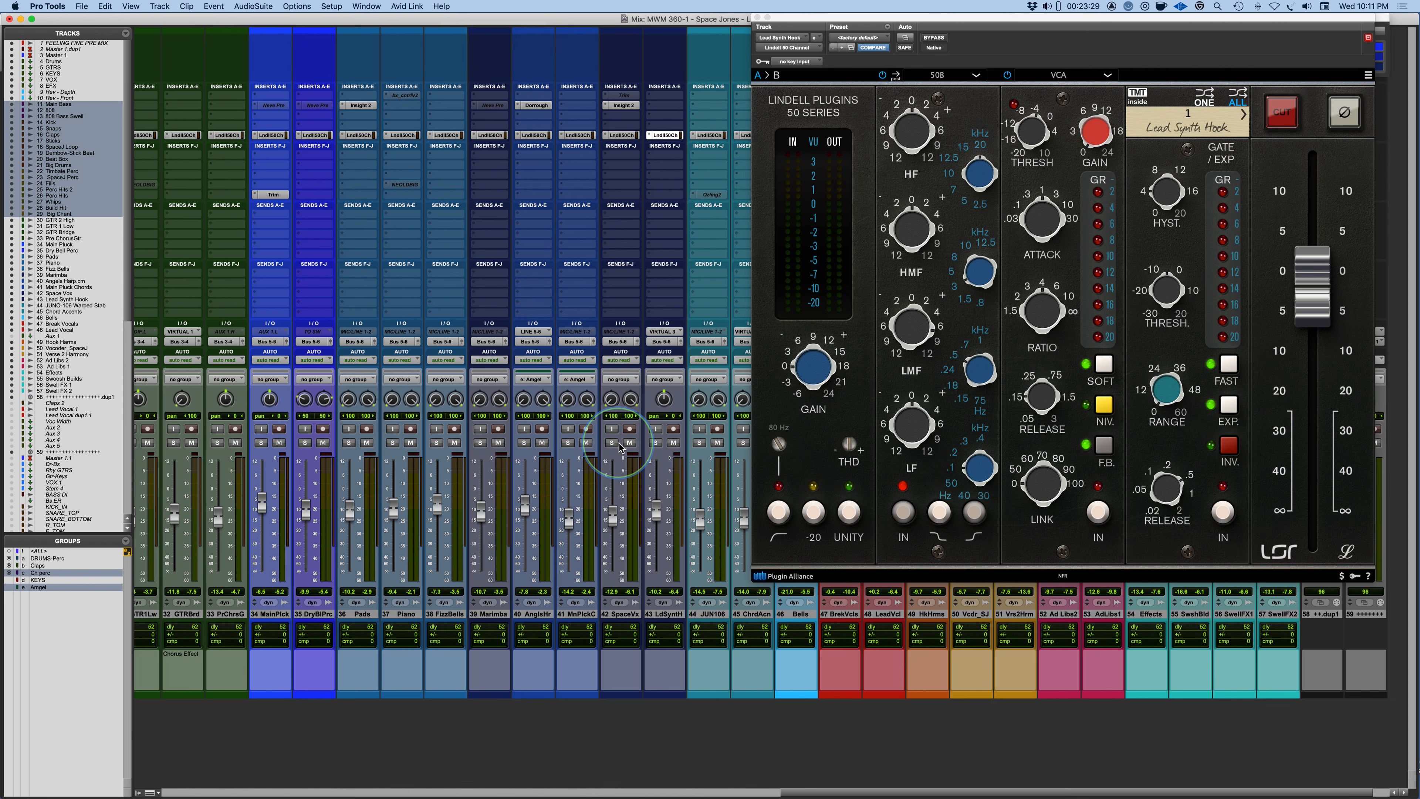
{"action": "left_click_drag", "start_coordinate": [945, 24], "coordinate": [725, 24]}
{"action": "left_click", "coordinate": [541, 18]}
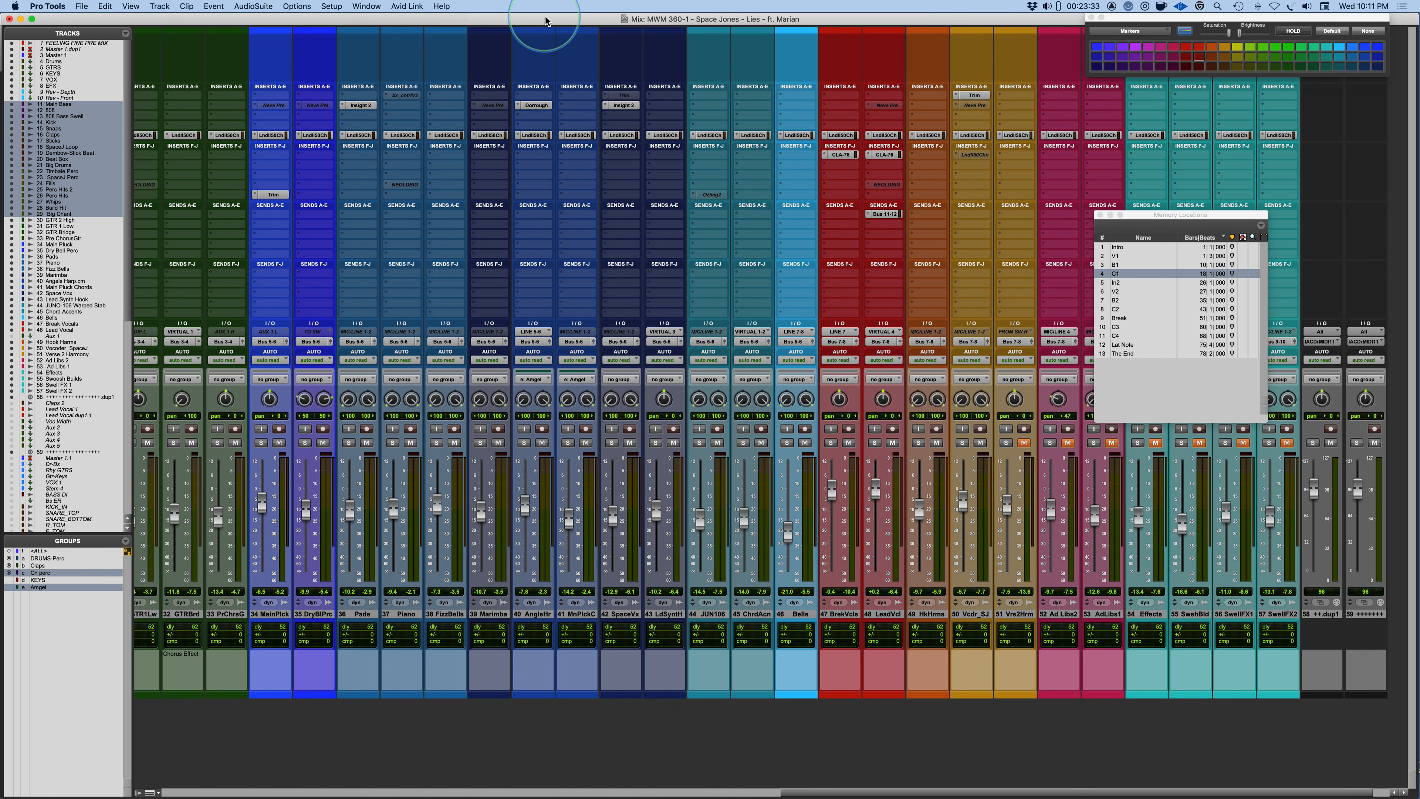
- Switch to Microsoft PowerPoint
{"action": "key", "text": "super+Tab"}
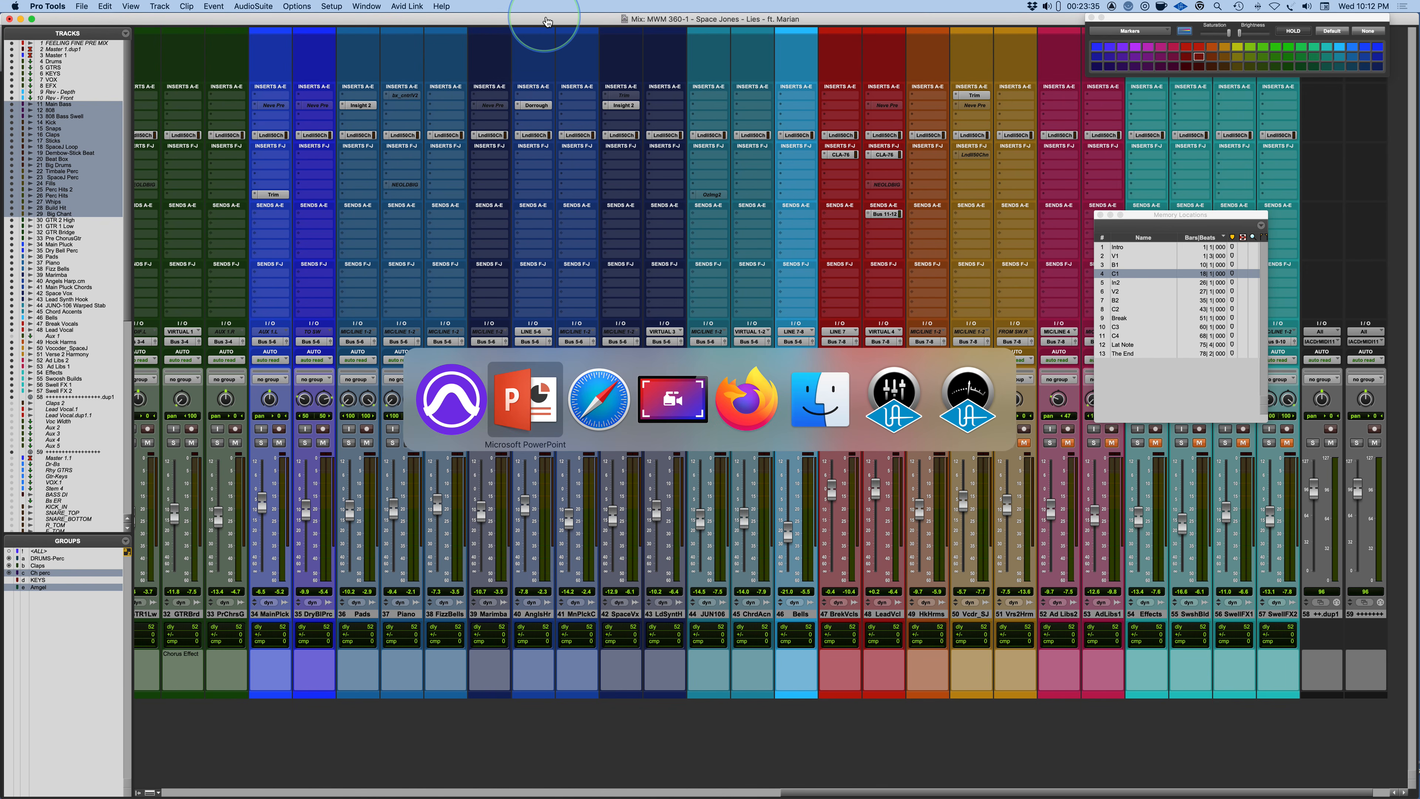